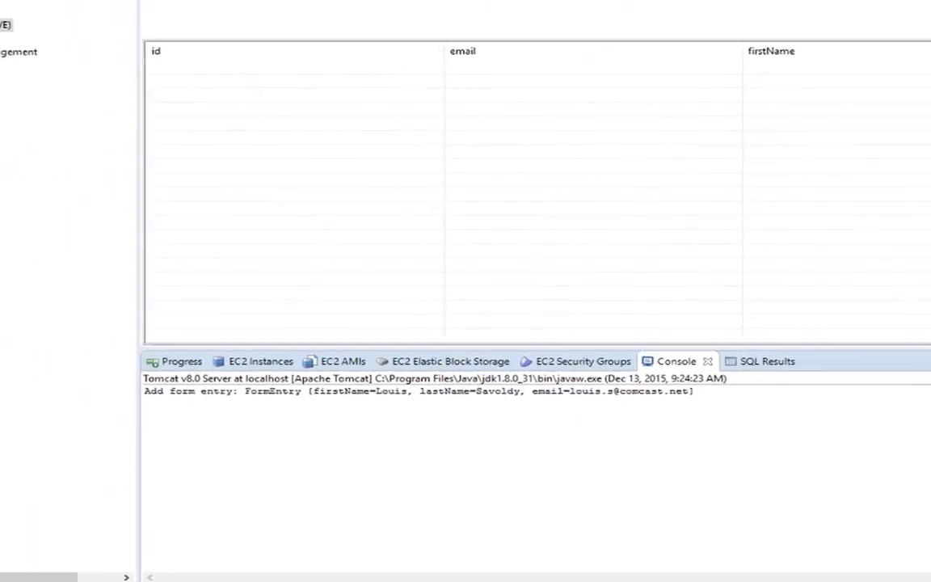
{"action": "left_click", "coordinate": [244, 70]}
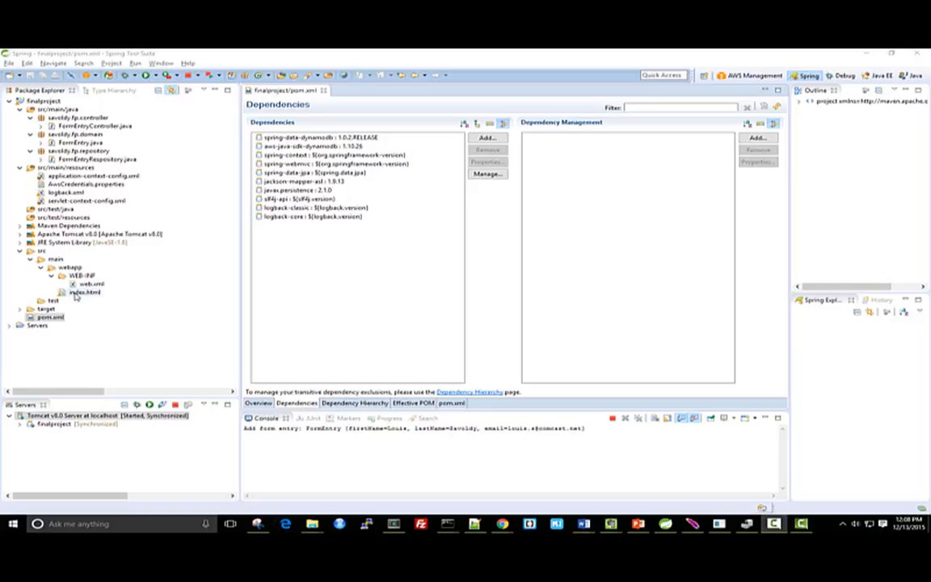
Open index.html and review the AngularJS form script and the registration form's input fields
{"action": "double_click", "coordinate": [77, 292]}
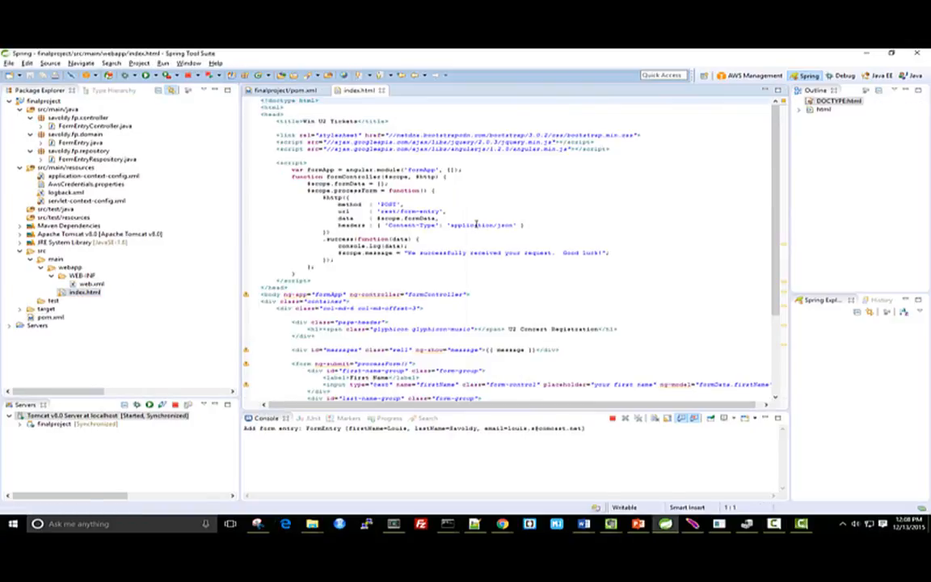
{"action": "scroll", "coordinate": [477, 224], "scroll_direction": "down", "scroll_amount": 2}
{"action": "scroll", "coordinate": [477, 224], "scroll_direction": "down", "scroll_amount": 5}
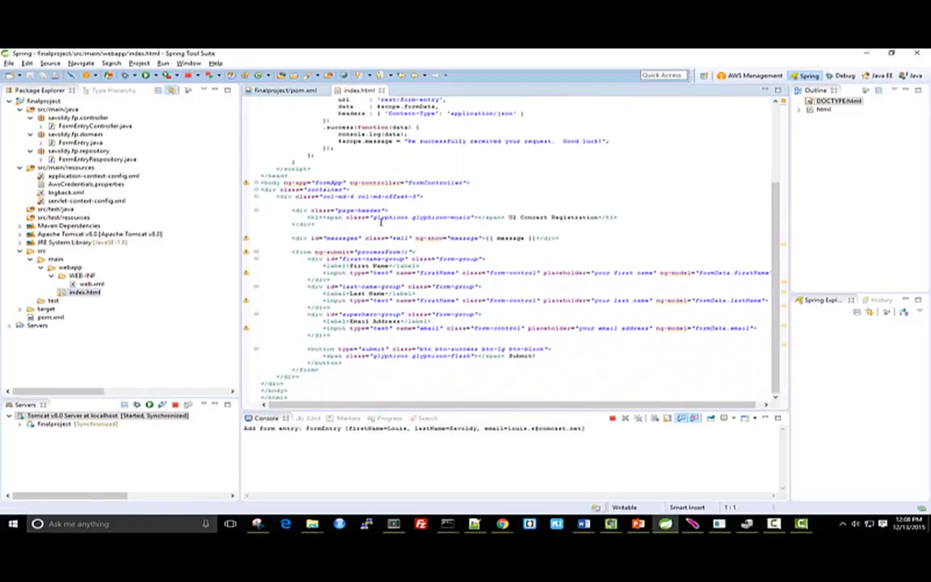
{"action": "scroll", "coordinate": [371, 210], "scroll_direction": "up", "scroll_amount": 5}
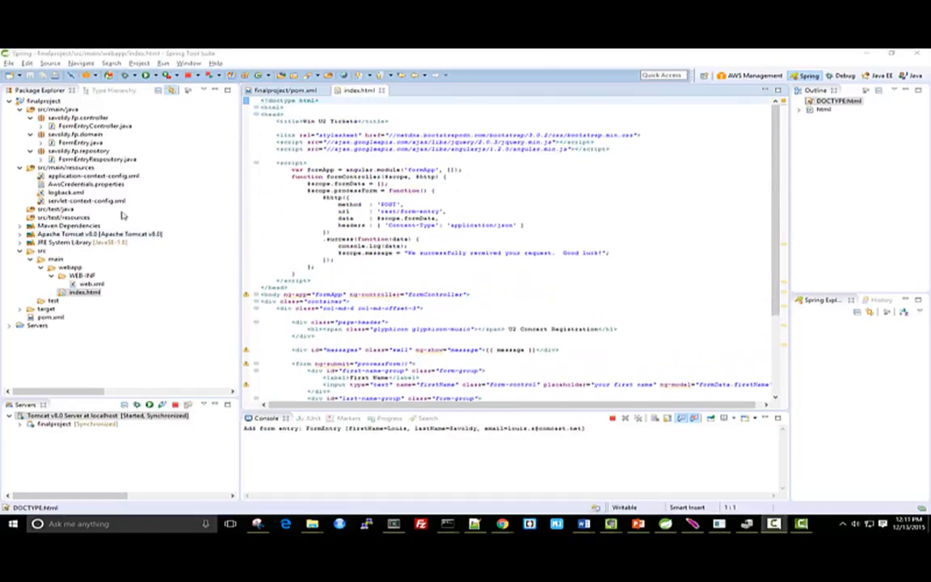
Open FormEntry.java to examine its DynamoDB table name, and FormEntryRespository.java to examine the repository interface
{"action": "double_click", "coordinate": [81, 142]}
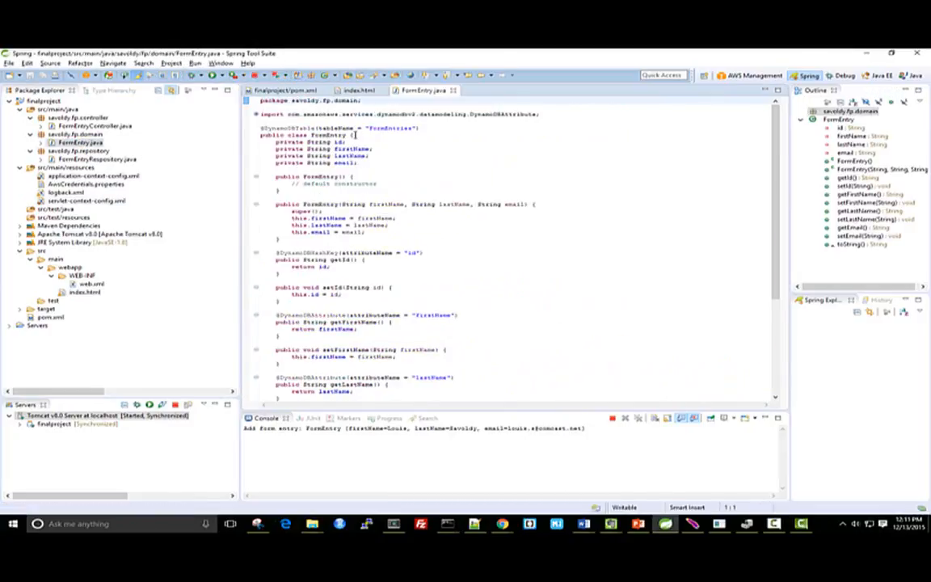
{"action": "double_click", "coordinate": [378, 128]}
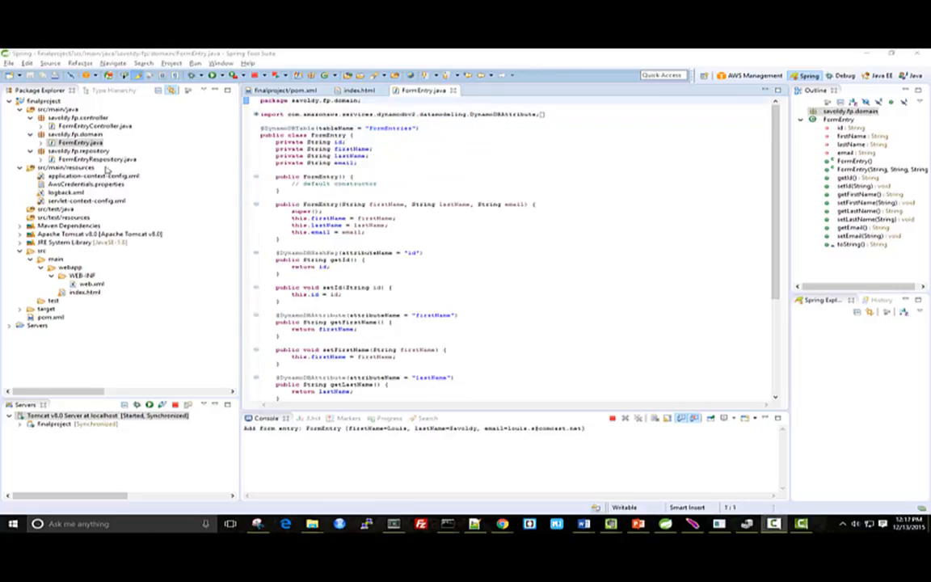
{"action": "double_click", "coordinate": [93, 160]}
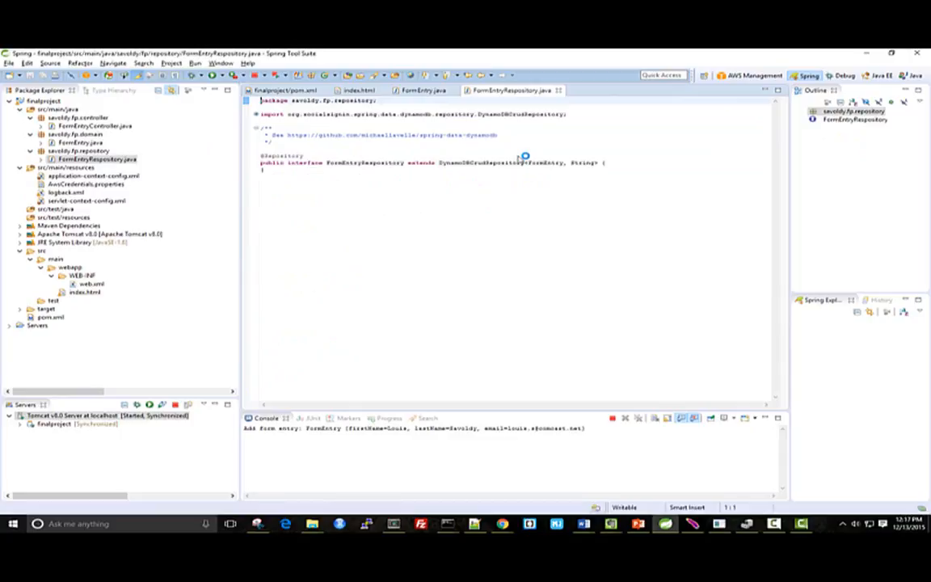
Open FormEntryController.java and examine its REST annotations, the /form-entry mapping, the POST method and the repository save call
{"action": "double_click", "coordinate": [79, 125]}
{"action": "double_click", "coordinate": [318, 130]}
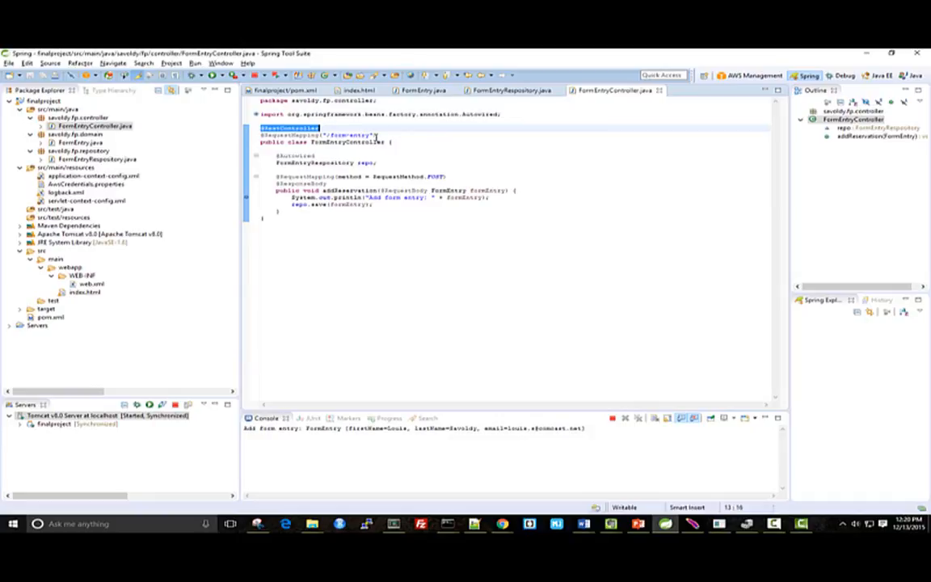
{"action": "left_click_drag", "start_coordinate": [373, 135], "coordinate": [327, 136]}
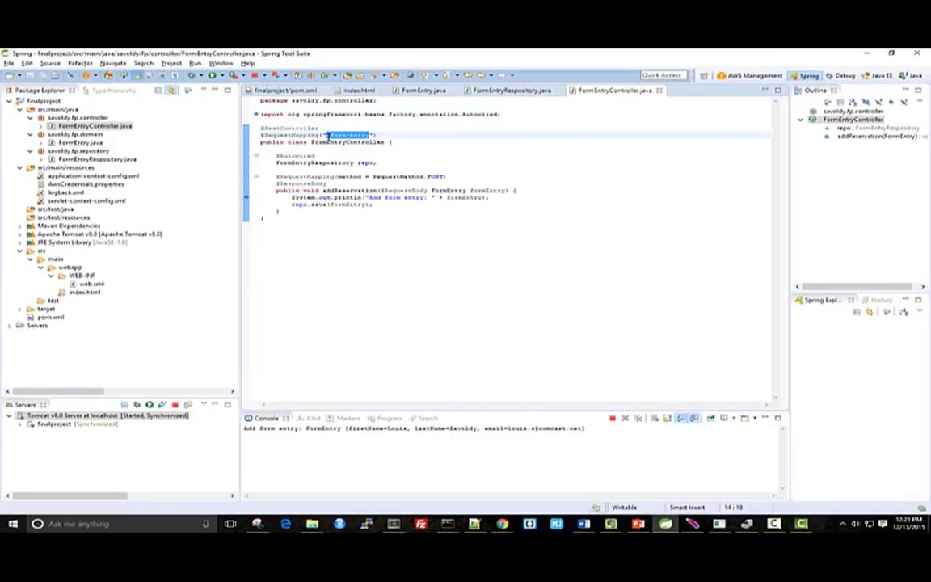
{"action": "double_click", "coordinate": [432, 176]}
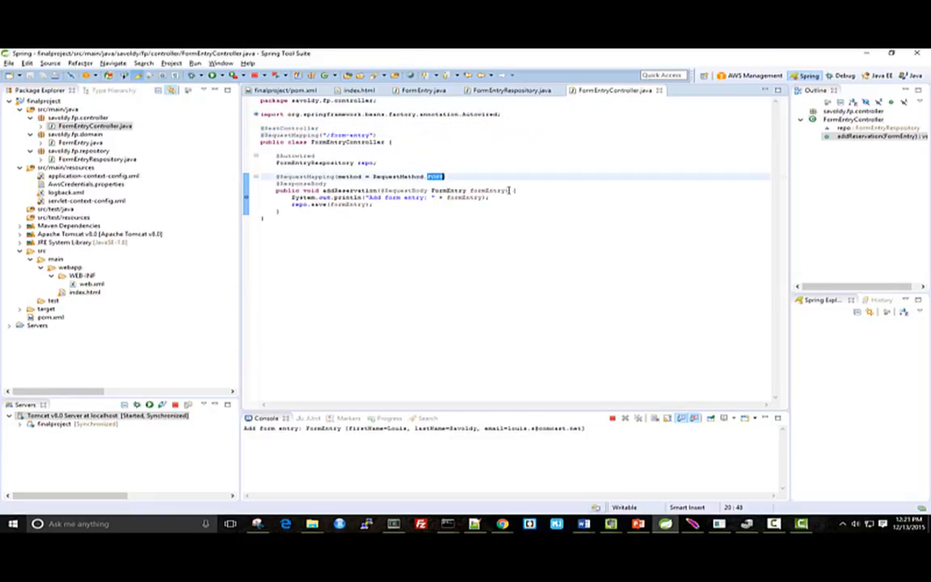
{"action": "double_click", "coordinate": [448, 190]}
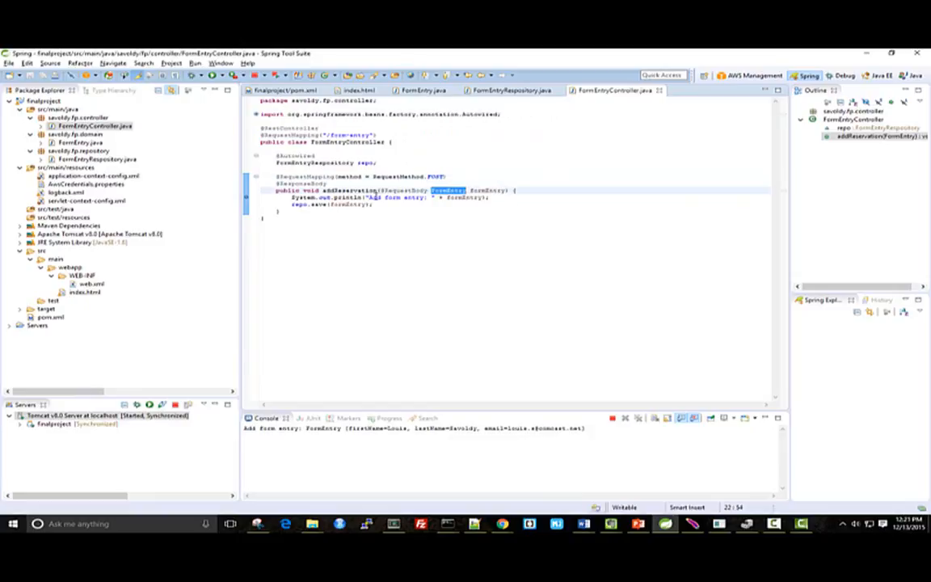
{"action": "double_click", "coordinate": [455, 197]}
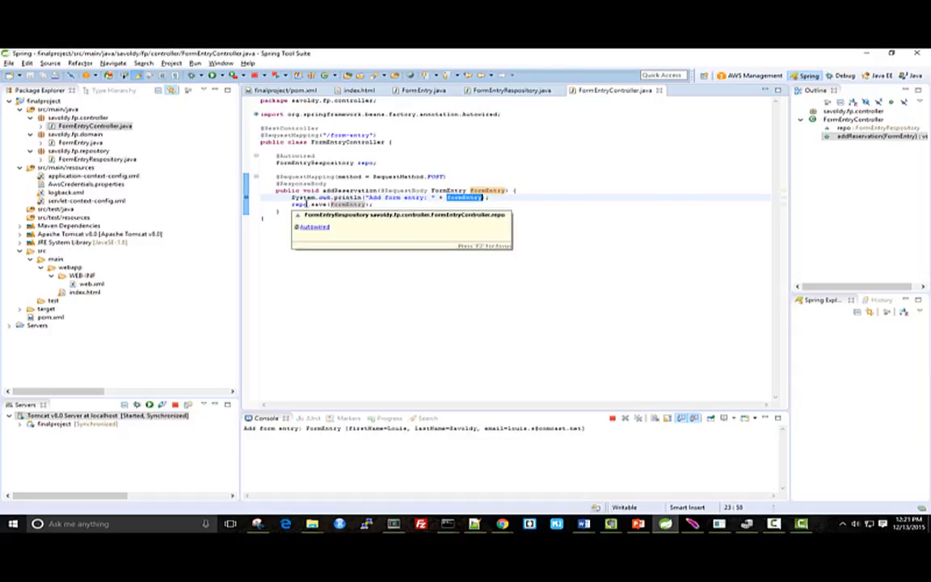
{"action": "left_click", "coordinate": [312, 204]}
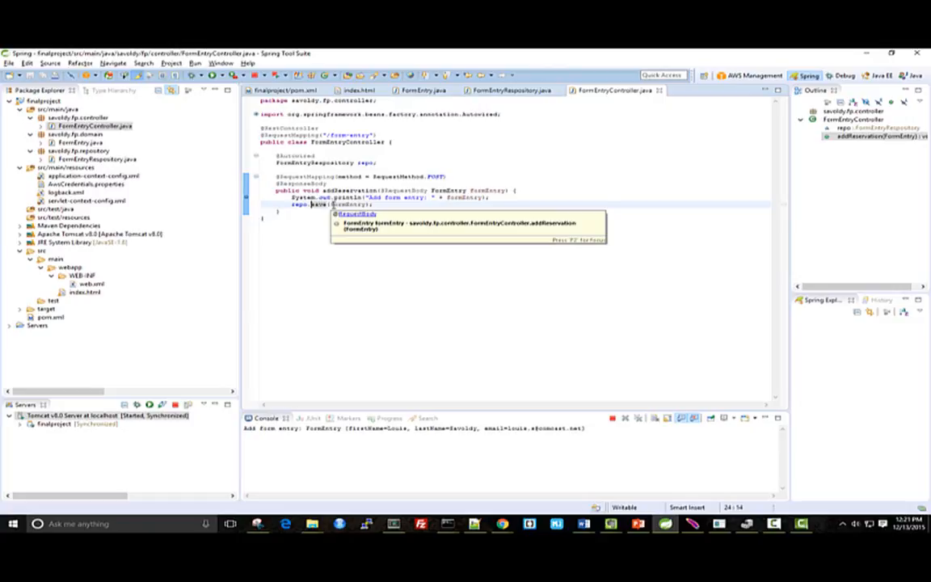
In the AWS Management perspective, create a DynamoDB table FormEntries with String hash key id and 100 read and write capacity units, and open it
{"action": "left_click", "coordinate": [740, 75]}
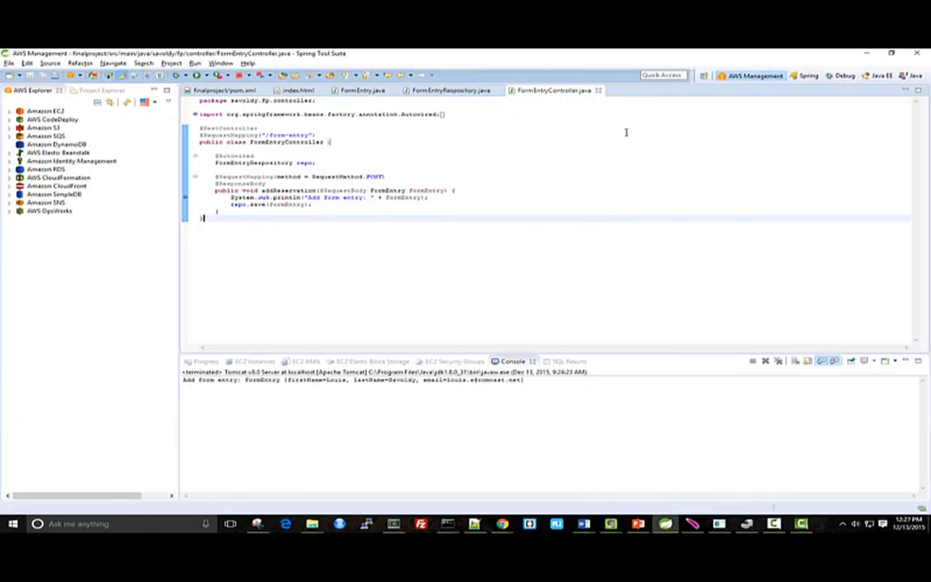
{"action": "left_click", "coordinate": [79, 144]}
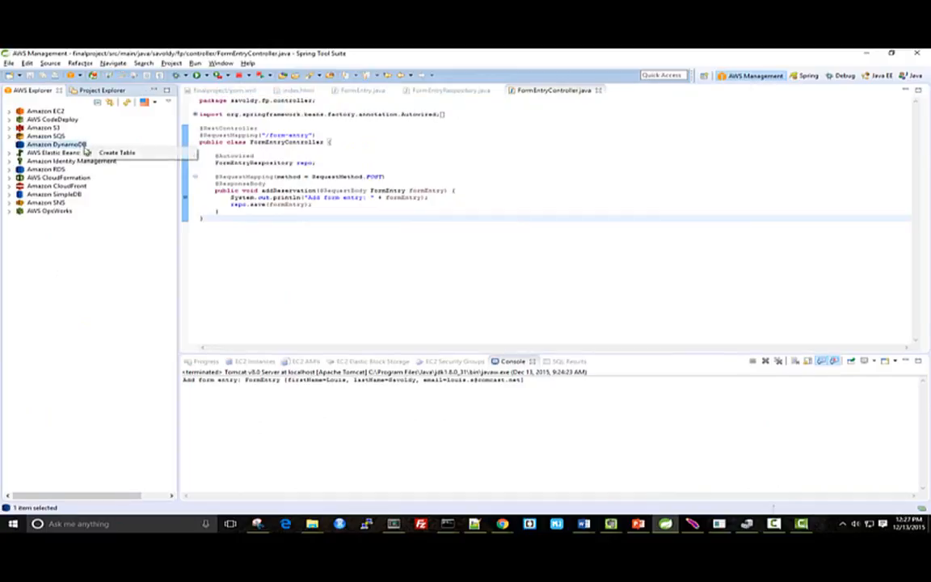
{"action": "left_click", "coordinate": [92, 153]}
{"action": "type", "text": "FormEntries"}
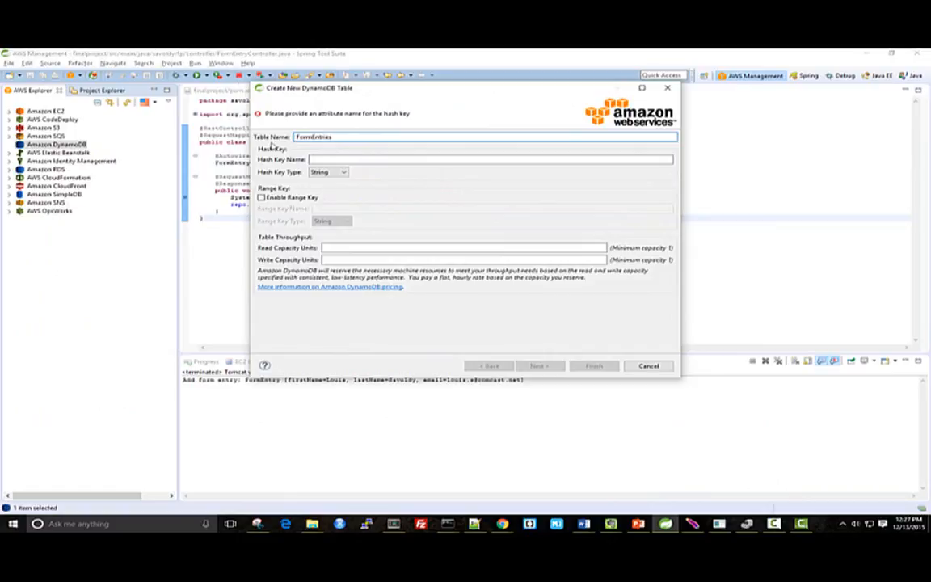
{"action": "key", "text": "Tab"}
{"action": "type", "text": "id"}
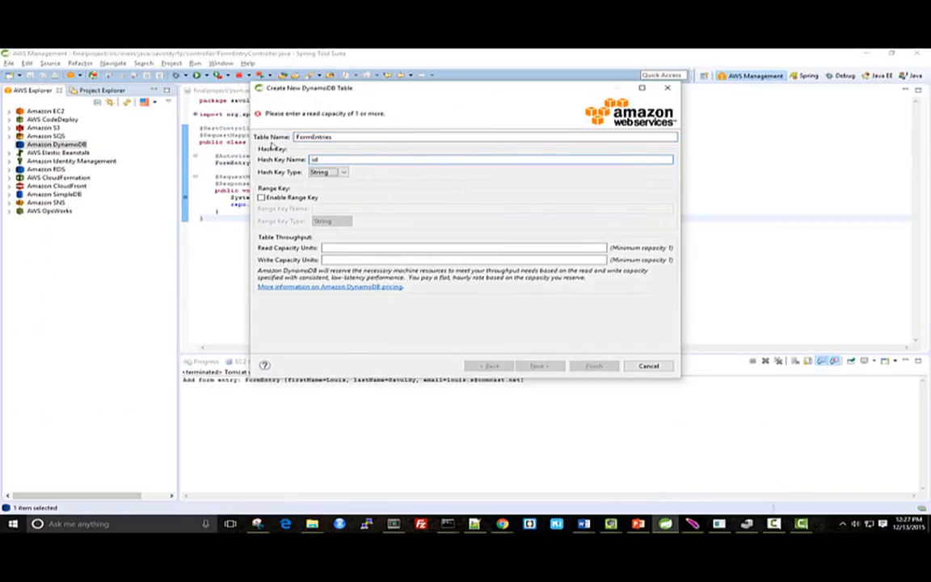
{"action": "key", "text": "Tab"}
{"action": "type", "text": "10"}
{"action": "type", "text": "100"}
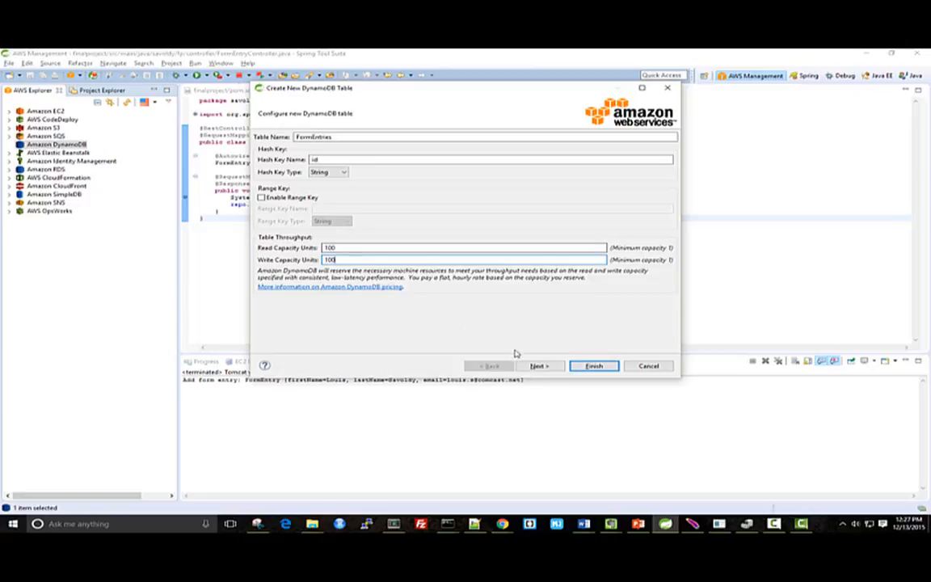
{"action": "left_click", "coordinate": [581, 366]}
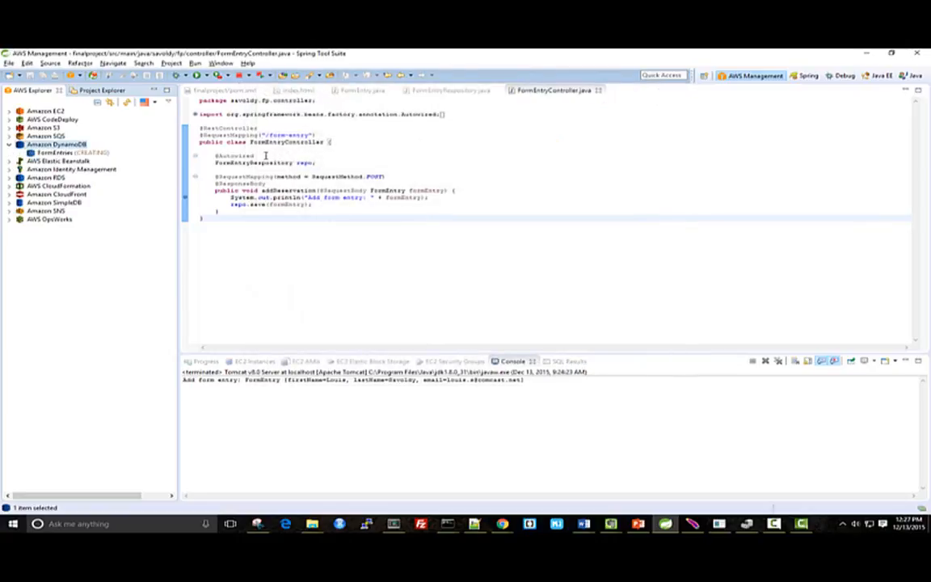
{"action": "double_click", "coordinate": [91, 153]}
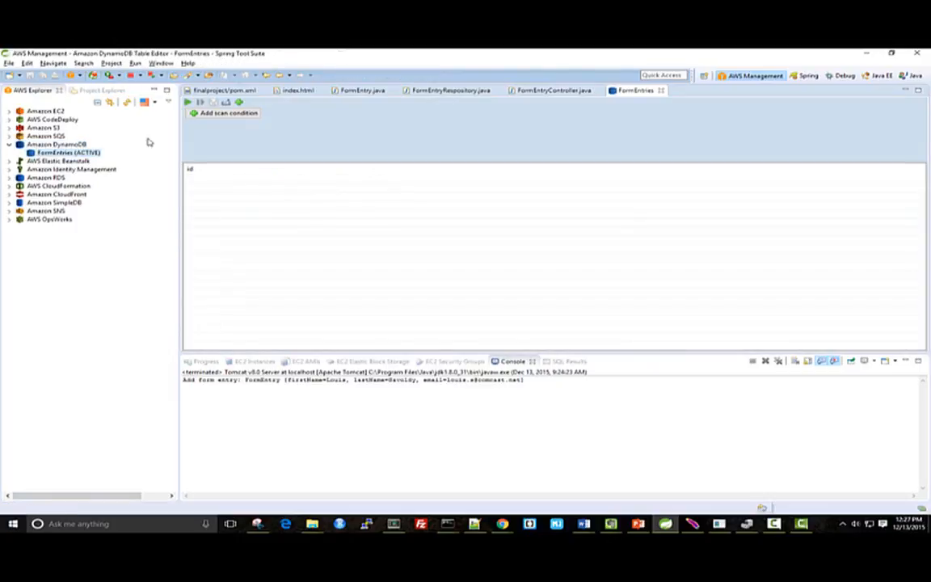
In the Spring perspective, run index.html on the existing Tomcat v8.0 server at localhost
{"action": "left_click", "coordinate": [803, 77]}
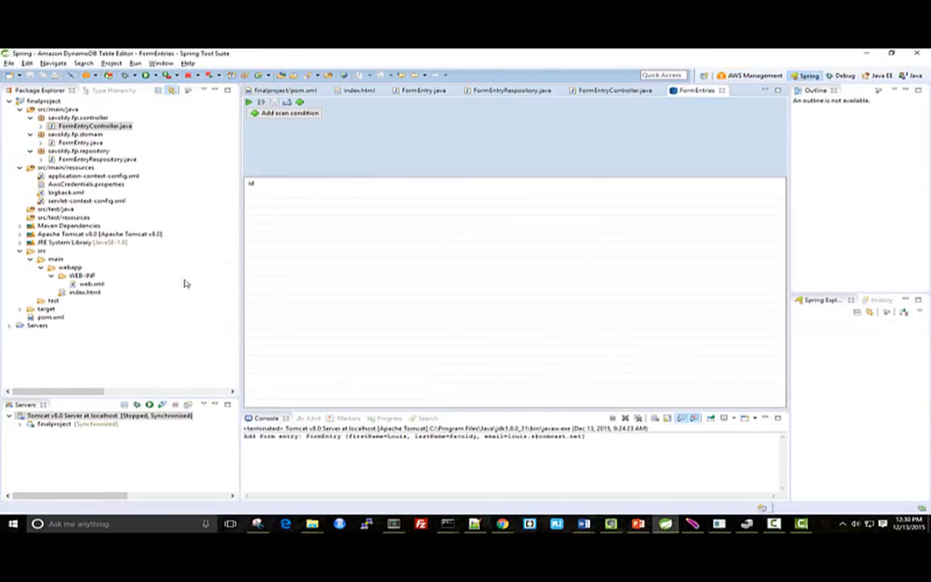
{"action": "double_click", "coordinate": [82, 292]}
{"action": "right_click", "coordinate": [84, 292]}
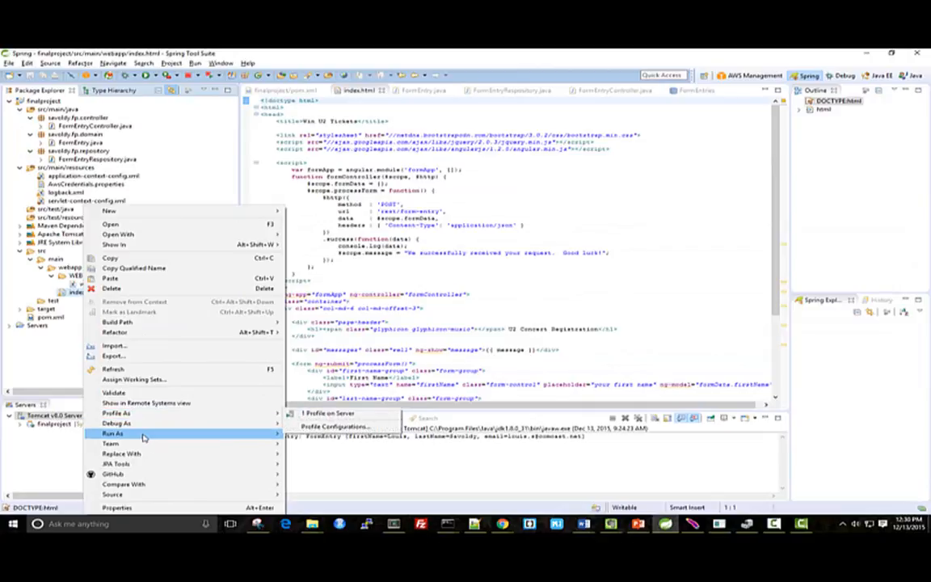
{"action": "mouse_move", "coordinate": [280, 435]}
{"action": "left_click", "coordinate": [324, 434]}
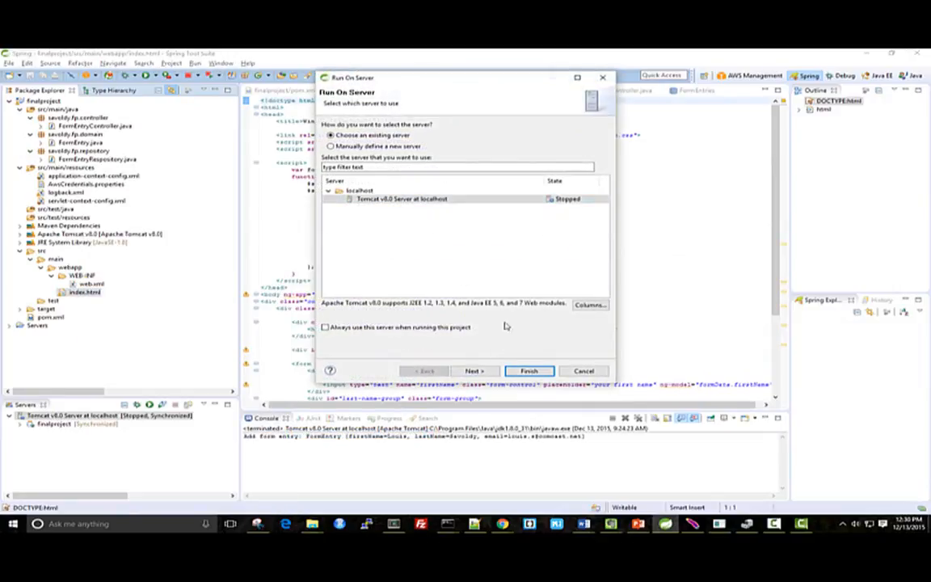
{"action": "left_click", "coordinate": [529, 370]}
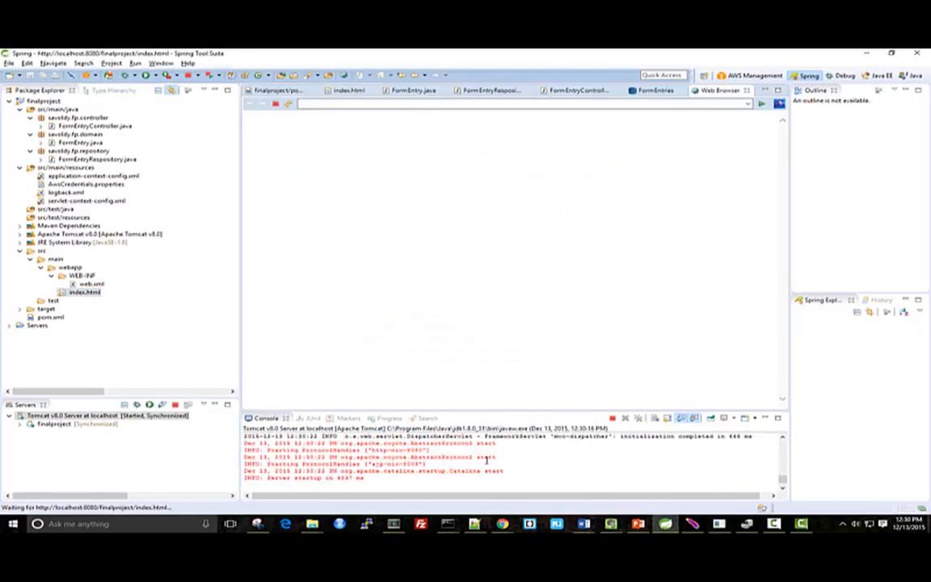
Submit the concert registration form with a first name, last name and email address, and open the FormEntries table in the AWS Management perspective
{"action": "left_click", "coordinate": [360, 186]}
{"action": "type", "text": "Louis"}
{"action": "key", "text": "Tab"}
{"action": "type", "text": "S"}
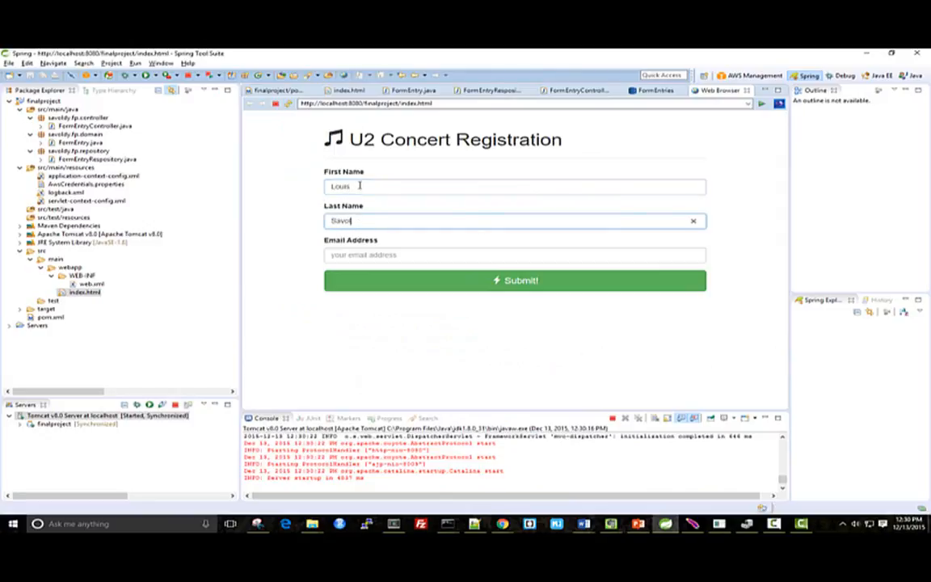
{"action": "key", "text": "Tab"}
{"action": "left_click", "coordinate": [407, 278]}
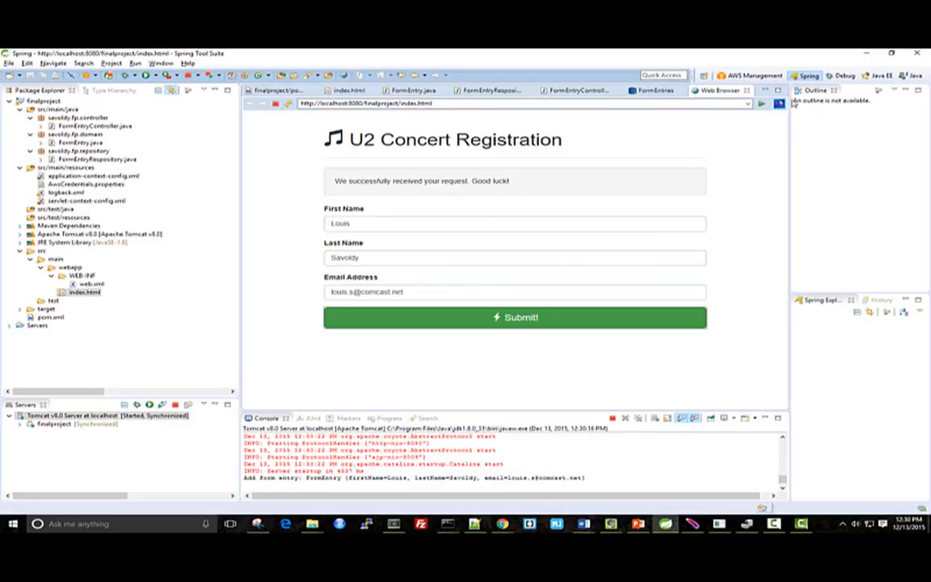
{"action": "left_click", "coordinate": [760, 75]}
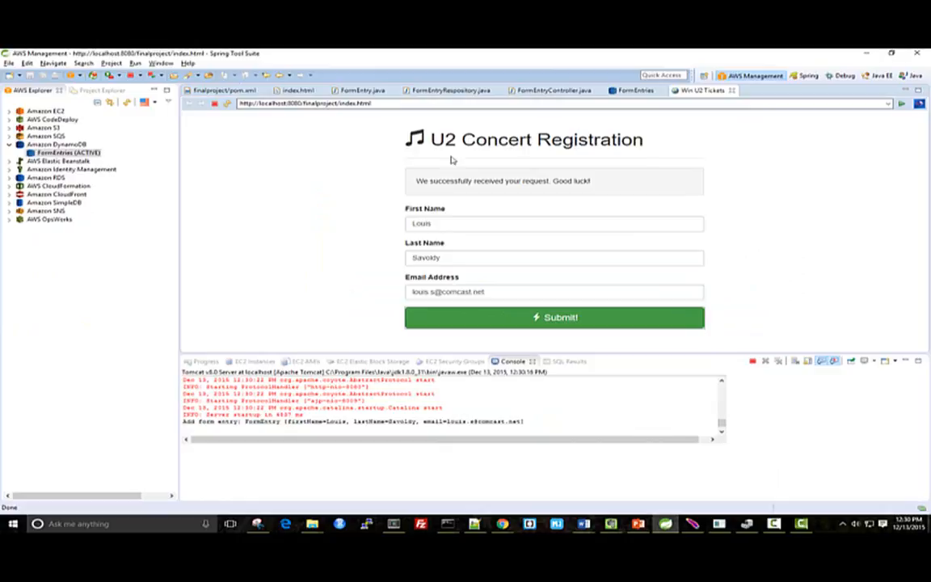
{"action": "double_click", "coordinate": [69, 153]}
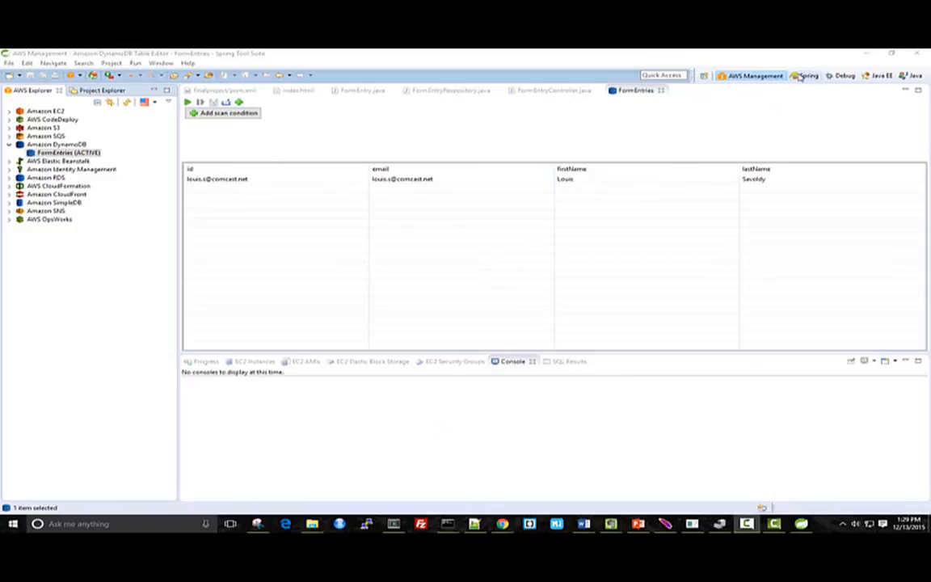
Start deploying finalproject to AWS Elastic Beanstalk, defining a new AWS Elastic Beanstalk for Tomcat 8 server with host name concert-tickets
{"action": "left_click", "coordinate": [800, 75]}
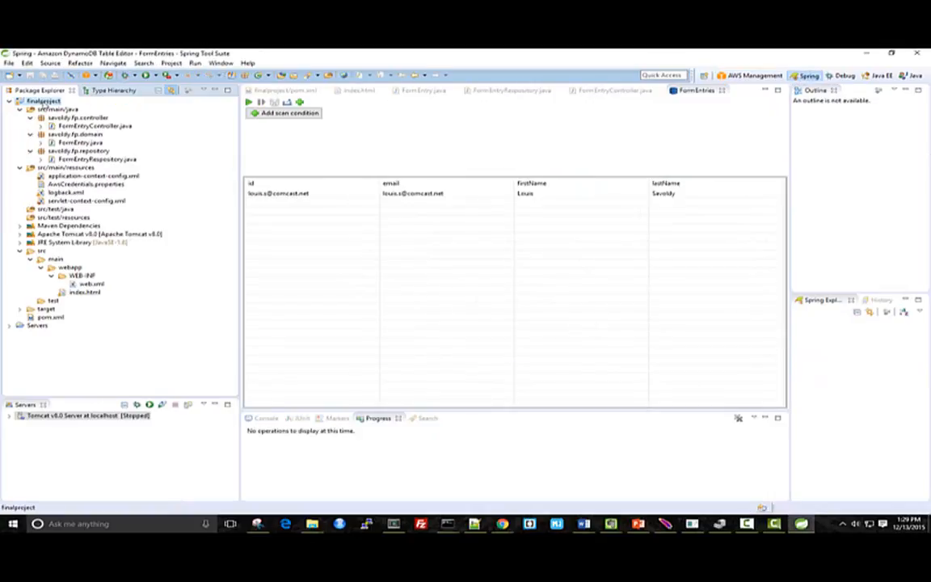
{"action": "right_click", "coordinate": [43, 100]}
{"action": "mouse_move", "coordinate": [183, 402]}
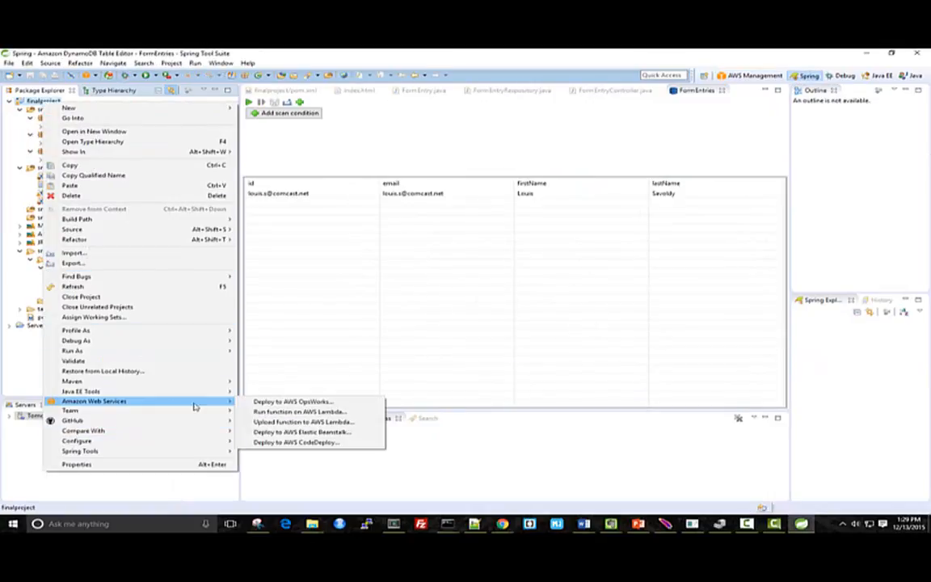
{"action": "left_click", "coordinate": [267, 432]}
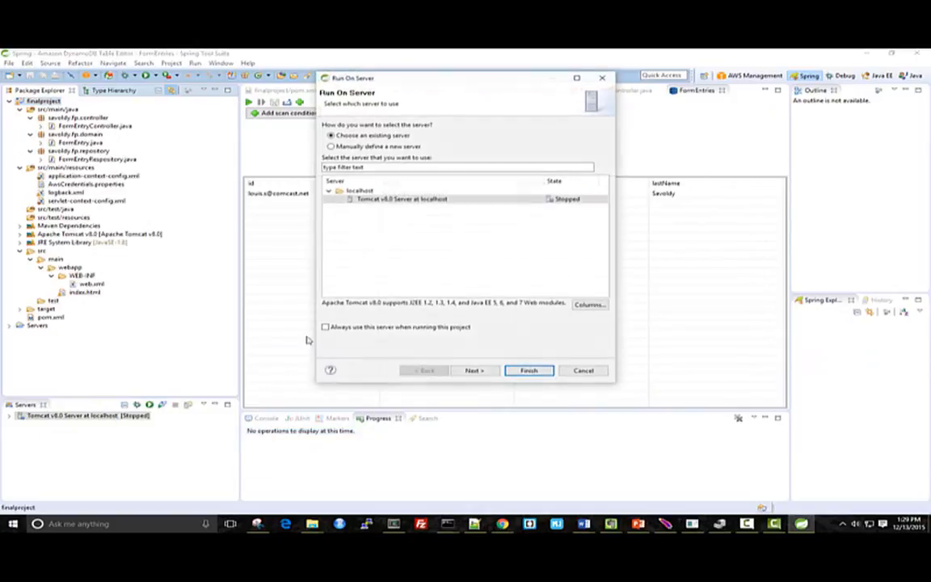
{"action": "scroll", "coordinate": [571, 198], "scroll_direction": "up", "scroll_amount": 2}
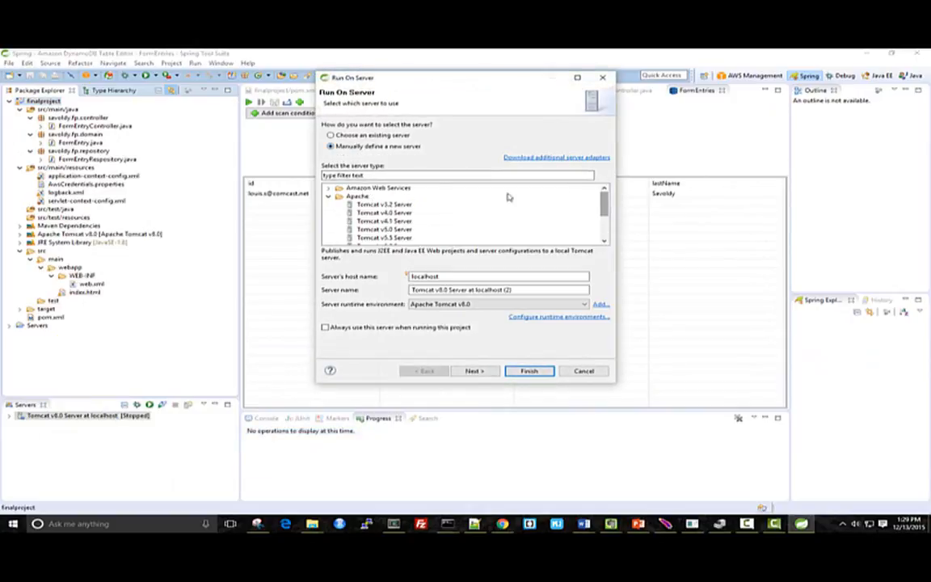
{"action": "left_click", "coordinate": [328, 188]}
{"action": "left_click", "coordinate": [378, 212]}
{"action": "left_click_drag", "start_coordinate": [442, 276], "coordinate": [360, 273]}
{"action": "type", "text": "concert-tickets"}
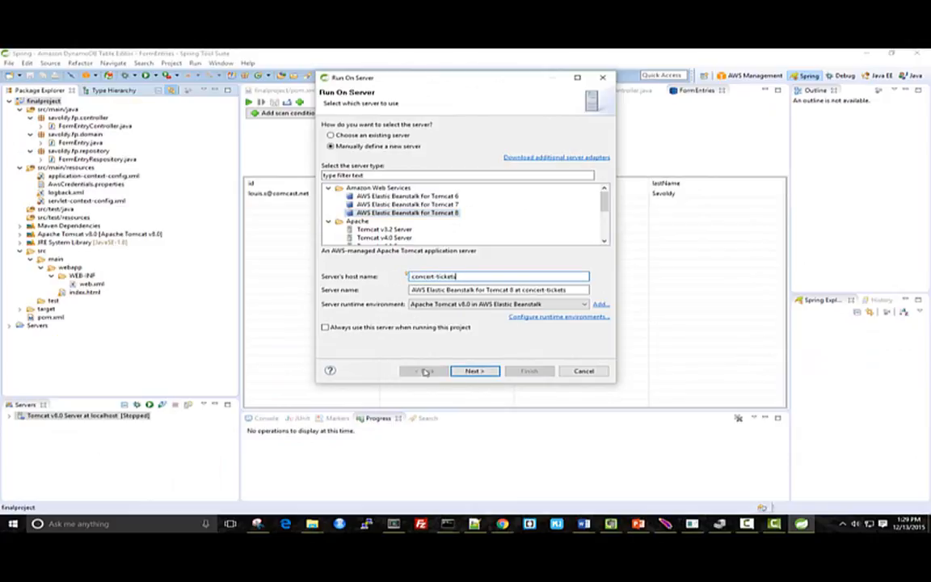
{"action": "left_click", "coordinate": [474, 371]}
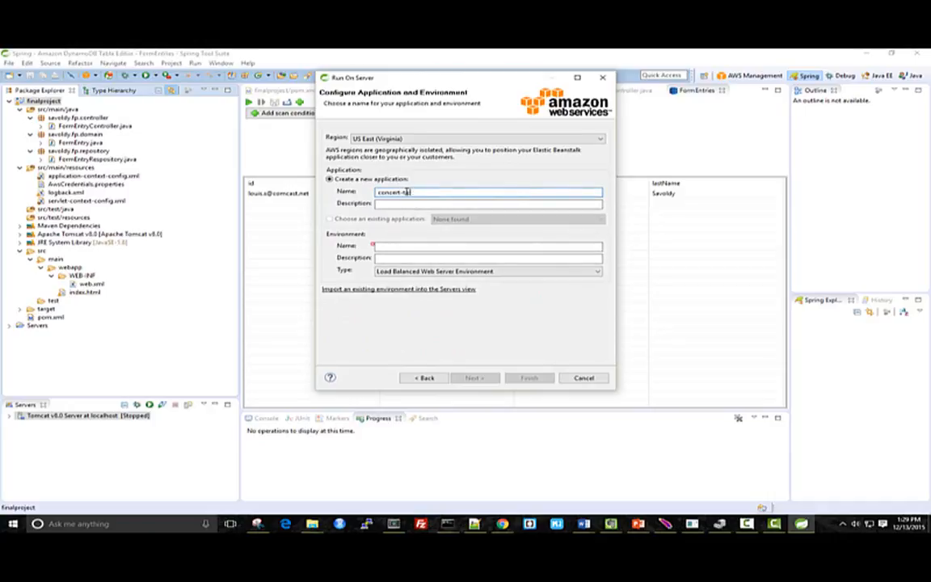
Name the new Elastic Beanstalk application concert-tickets and its environment production
{"action": "key", "text": "Tab"}
{"action": "key", "text": "Tab"}
{"action": "type", "text": "product"}
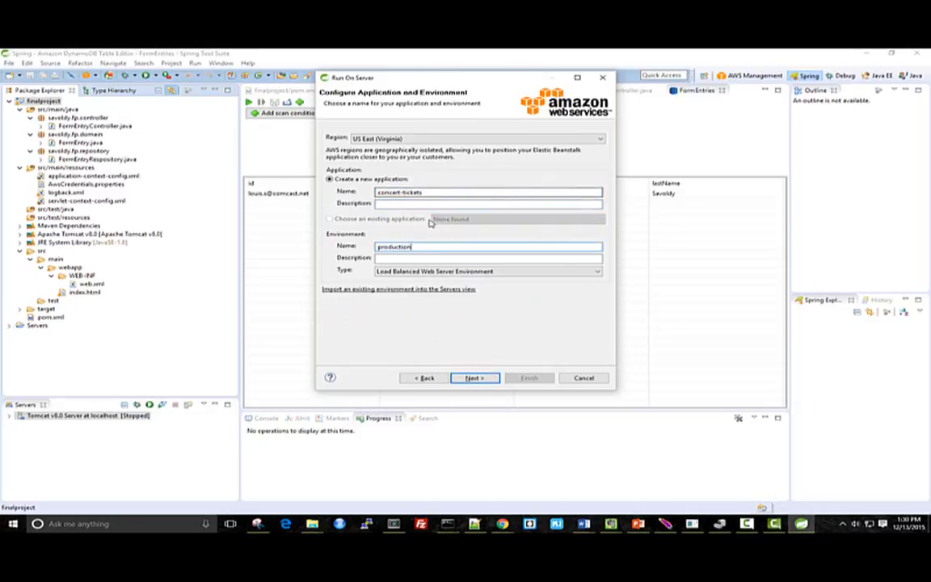
Keep the Load Balanced Web Server Environment type and default permission roles, and choose to deploy with the key pair lcs-key-pair
{"action": "left_click", "coordinate": [423, 272]}
{"action": "left_click", "coordinate": [425, 273]}
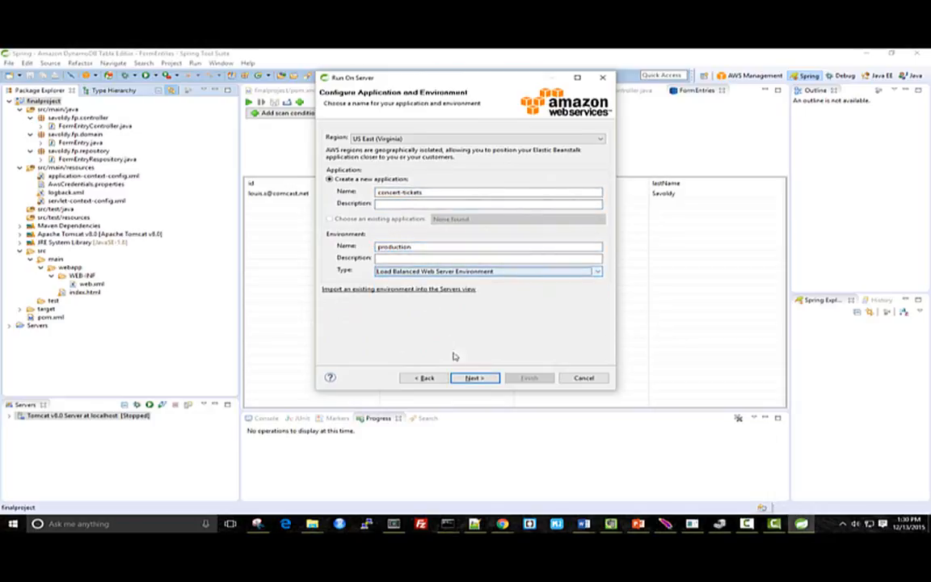
{"action": "key", "text": "Return"}
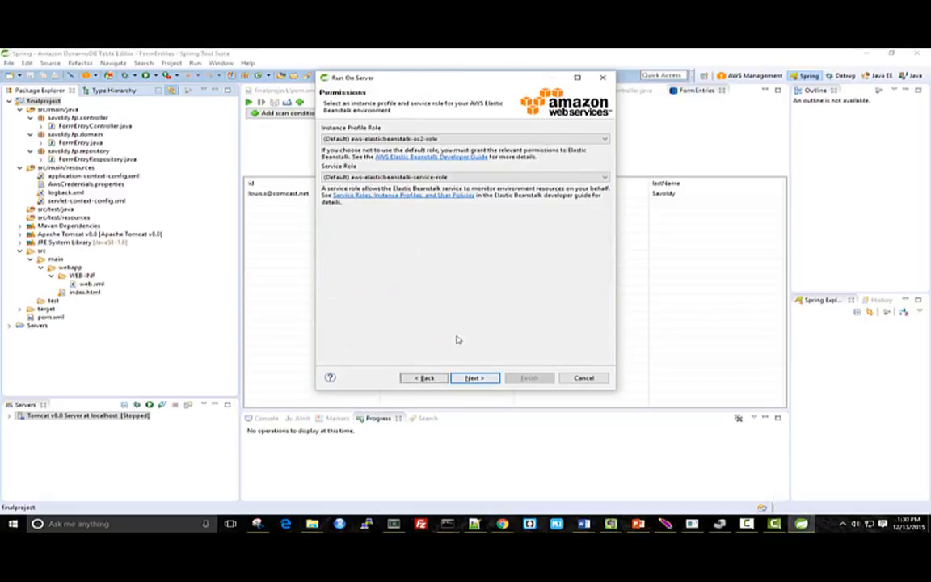
{"action": "left_click", "coordinate": [473, 378]}
{"action": "left_click", "coordinate": [341, 127]}
{"action": "left_click", "coordinate": [355, 161]}
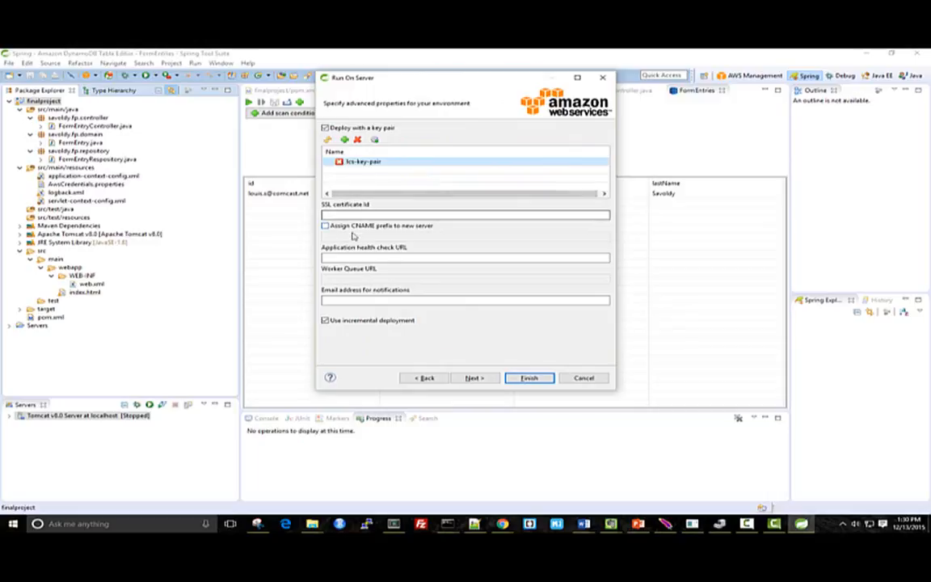
Set the application health check URL to /, enter the notification email address, turn off incremental deployment, and finish the server setup with finalproject configured
{"action": "left_click", "coordinate": [343, 256]}
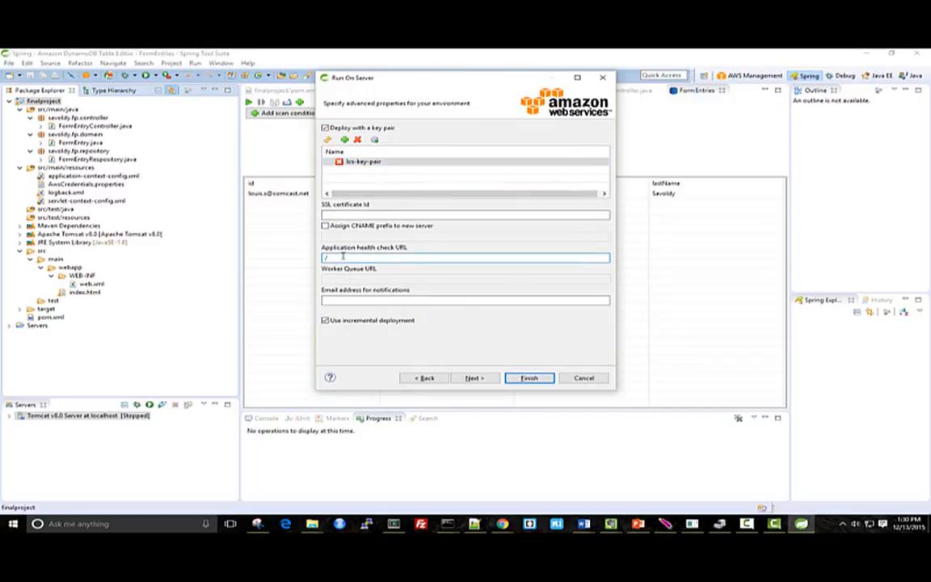
{"action": "left_click", "coordinate": [379, 301]}
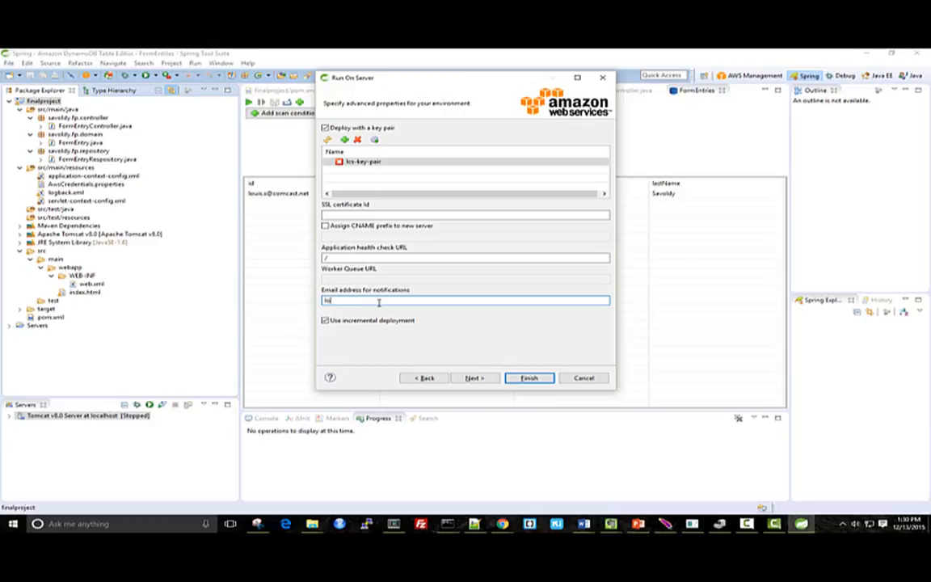
{"action": "key", "text": "Tab"}
{"action": "key", "text": "space"}
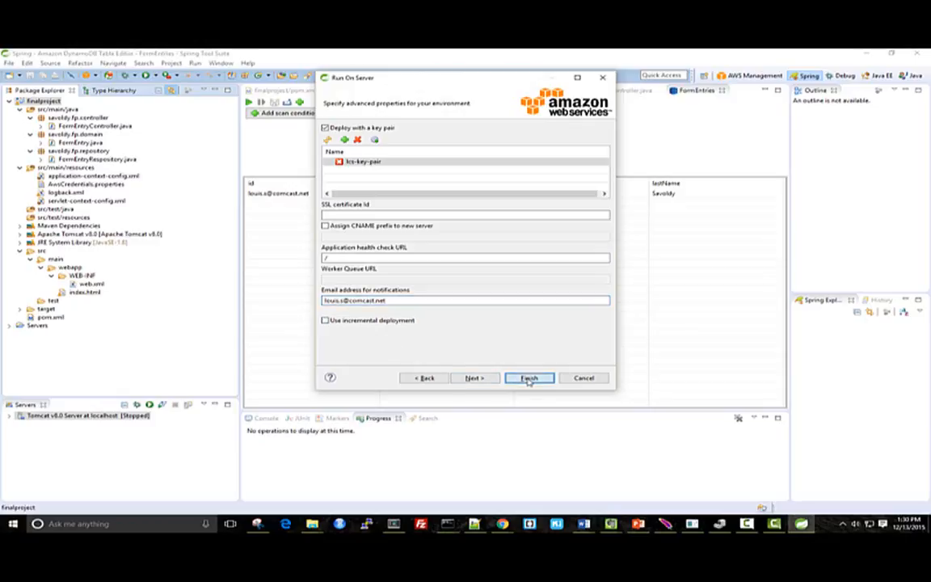
{"action": "left_click", "coordinate": [474, 378]}
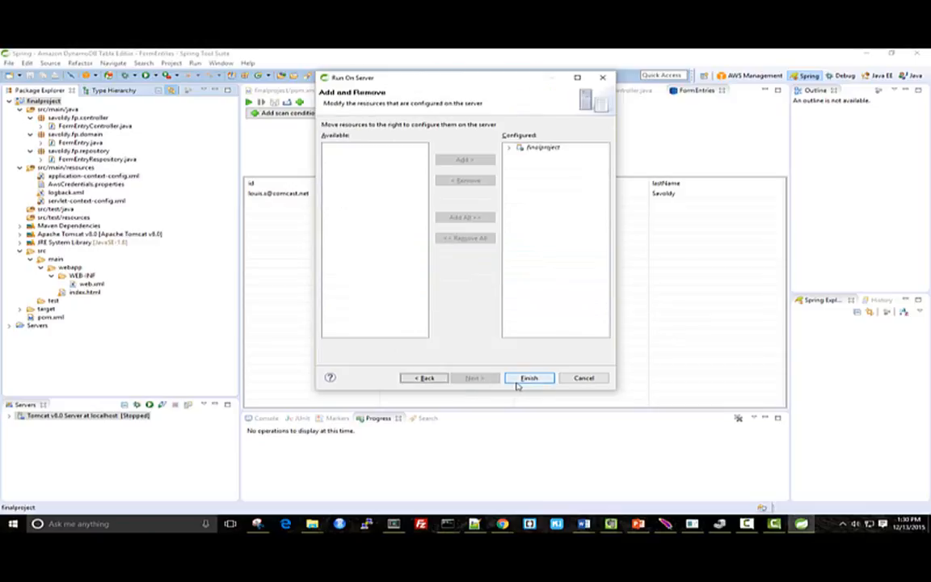
{"action": "left_click", "coordinate": [519, 384]}
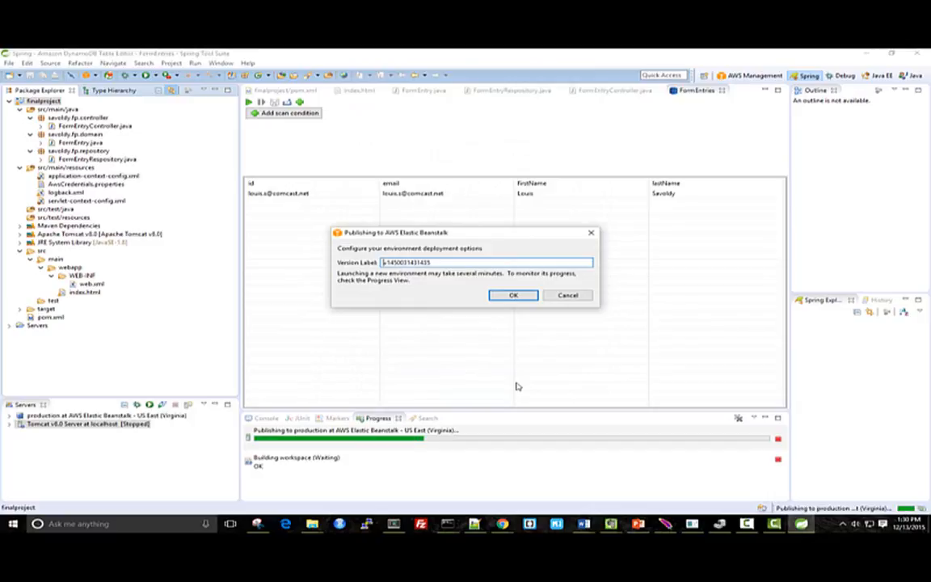
Label the deployment version "initial release v1.0" and publish it to AWS Elastic Beanstalk
{"action": "double_click", "coordinate": [387, 263]}
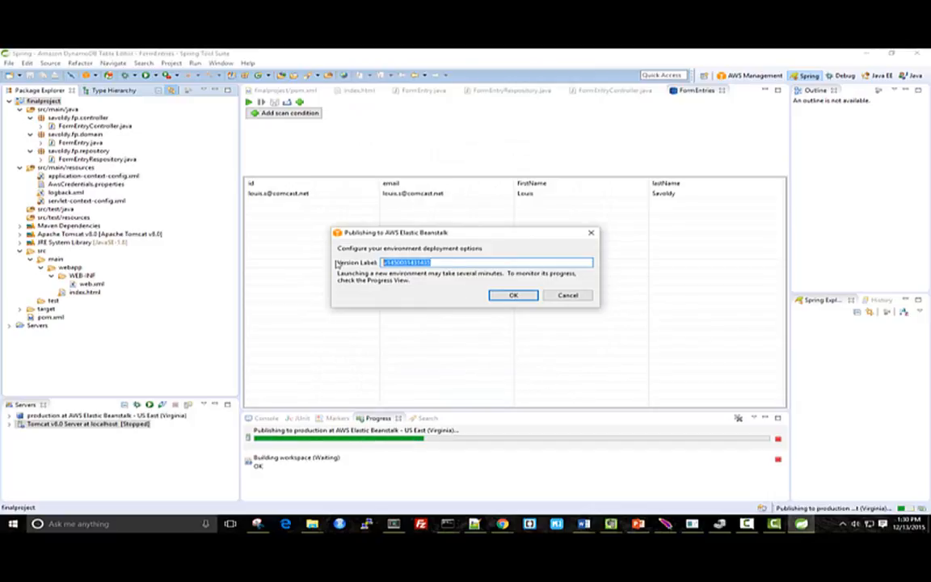
{"action": "type", "text": "initial"}
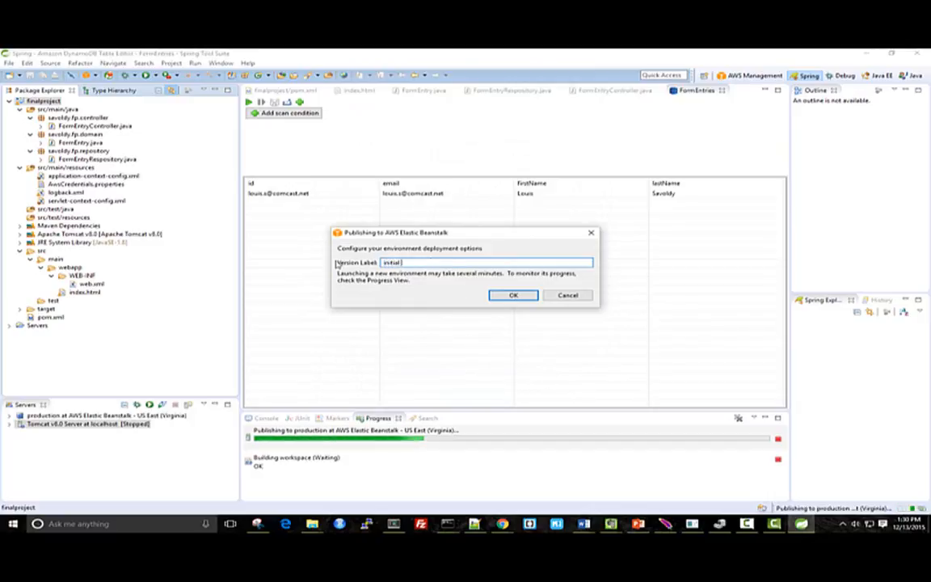
{"action": "type", "text": " release v1.0"}
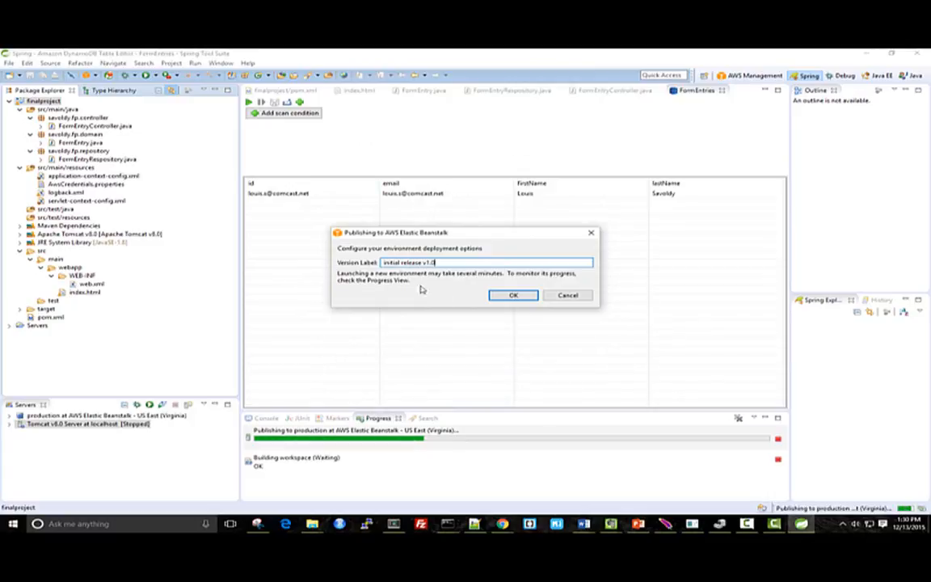
{"action": "left_click", "coordinate": [500, 296]}
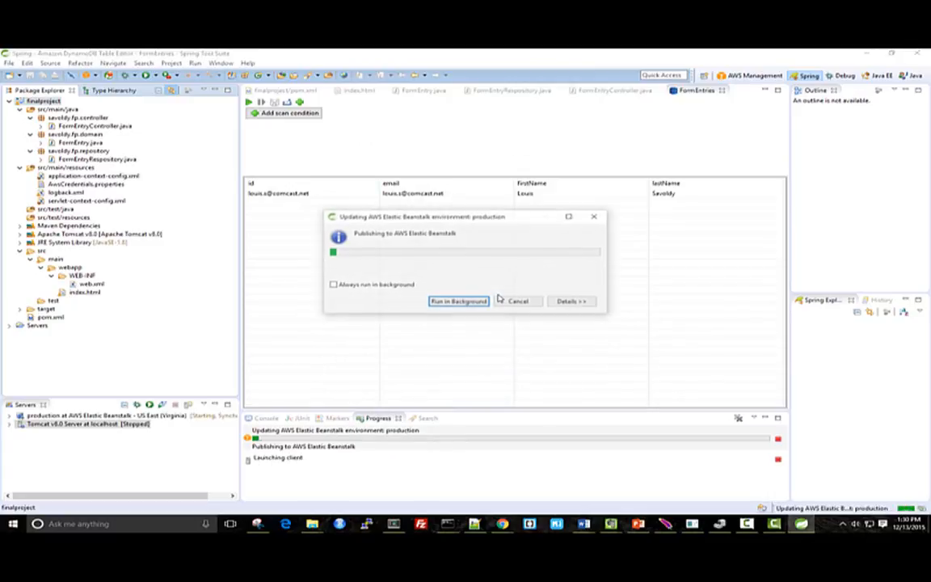
{"action": "left_click", "coordinate": [570, 301]}
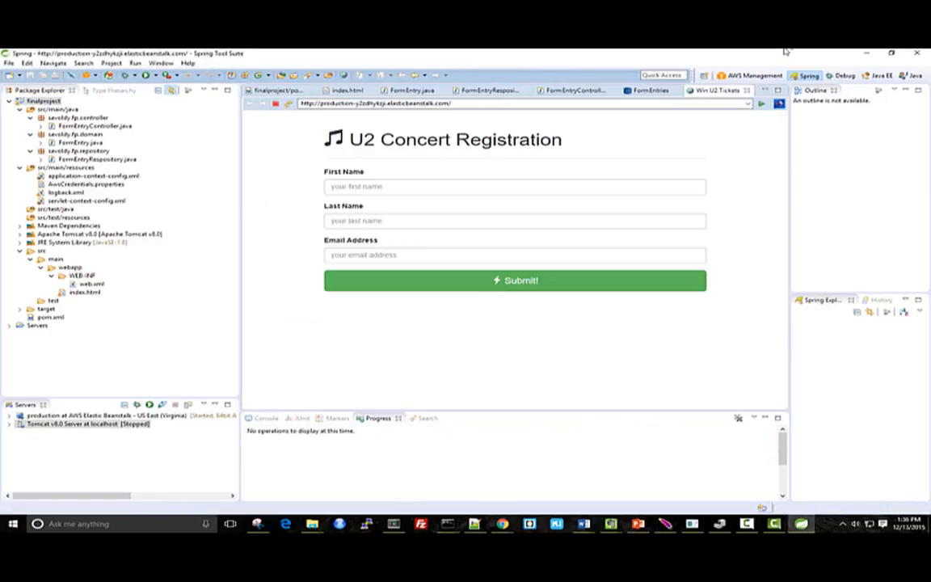
Submit the registration form on the deployed Elastic Beanstalk site with a first name, last name and email address
{"action": "left_click", "coordinate": [377, 188]}
{"action": "key", "text": "Tab"}
{"action": "key", "text": "Tab"}
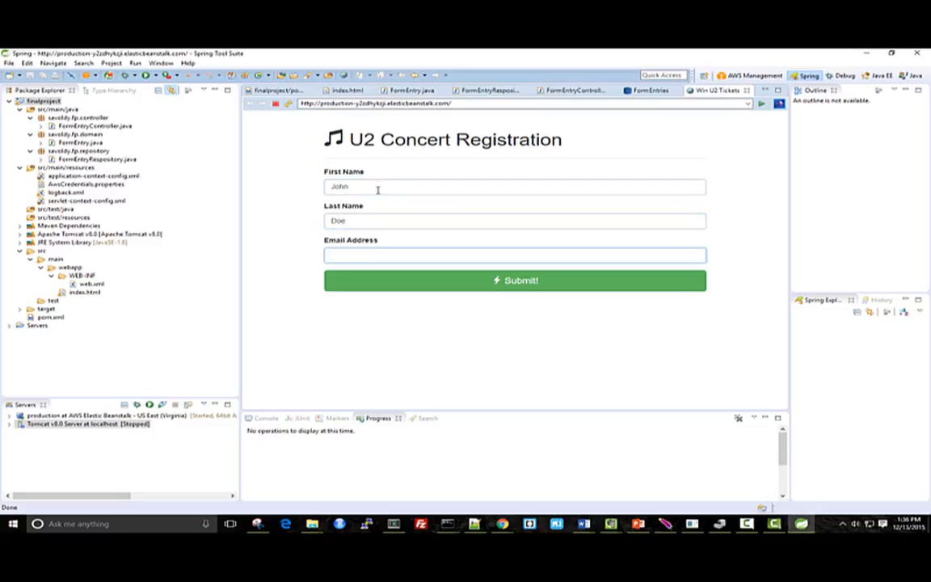
{"action": "left_click", "coordinate": [459, 280]}
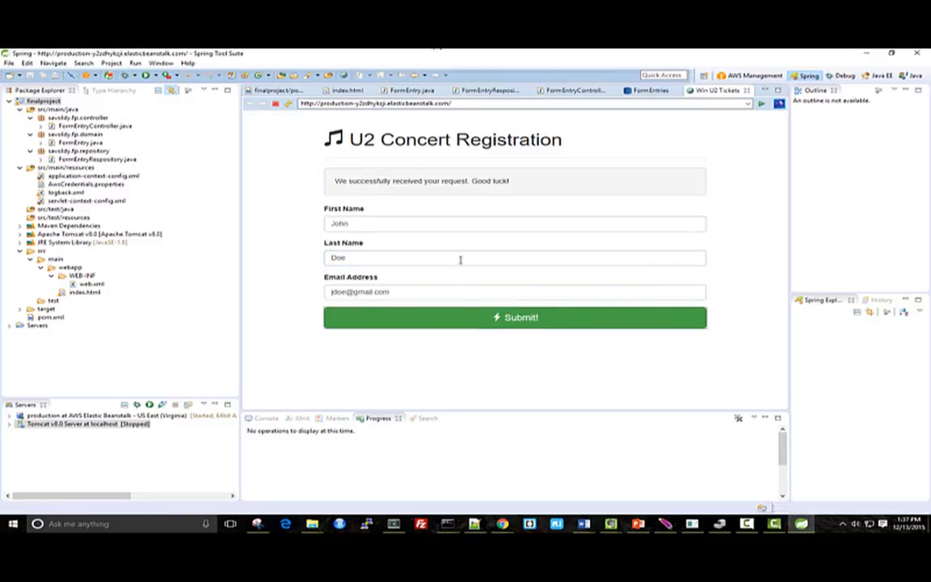
Open the FormEntries DynamoDB table in the AWS Management perspective to check the stored entries
{"action": "left_click", "coordinate": [737, 77]}
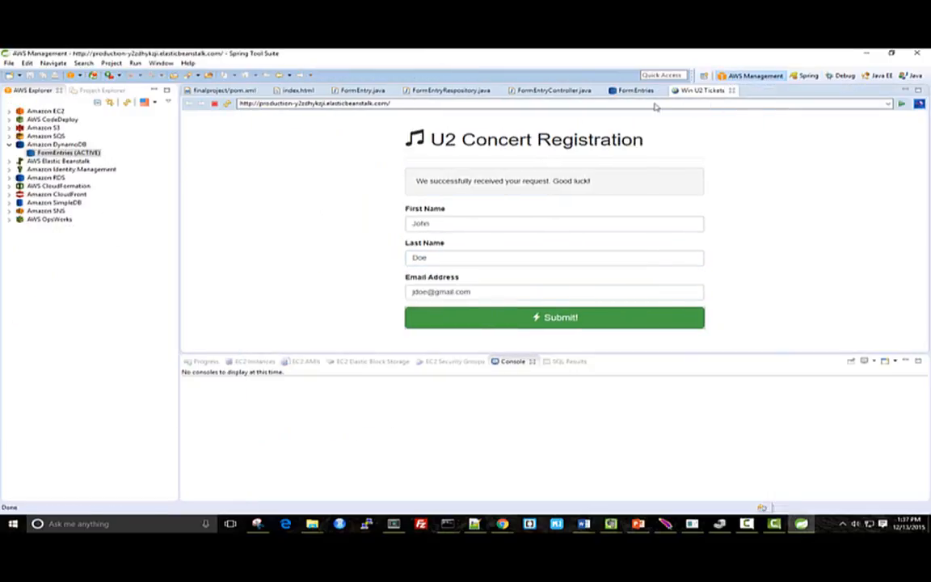
{"action": "double_click", "coordinate": [70, 153]}
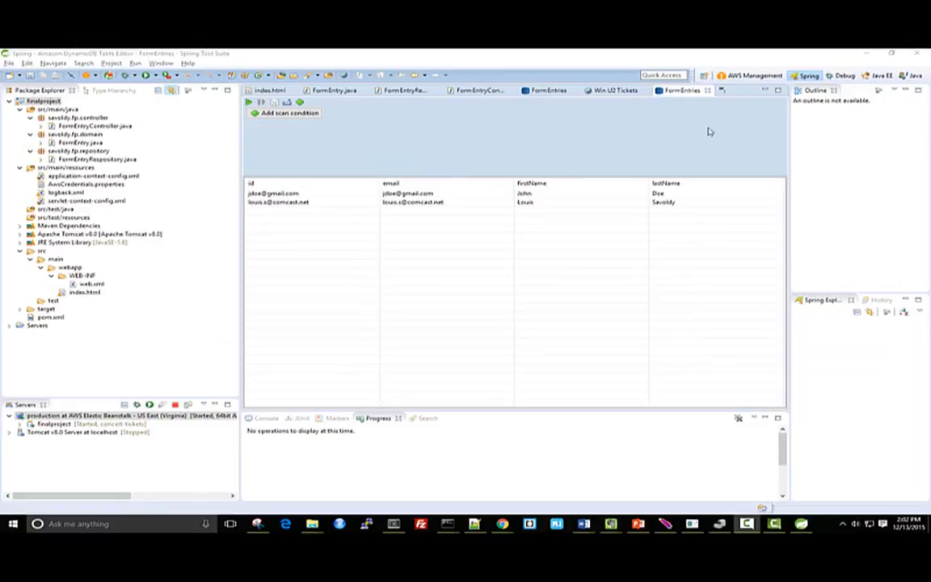
{"action": "left_click", "coordinate": [747, 76]}
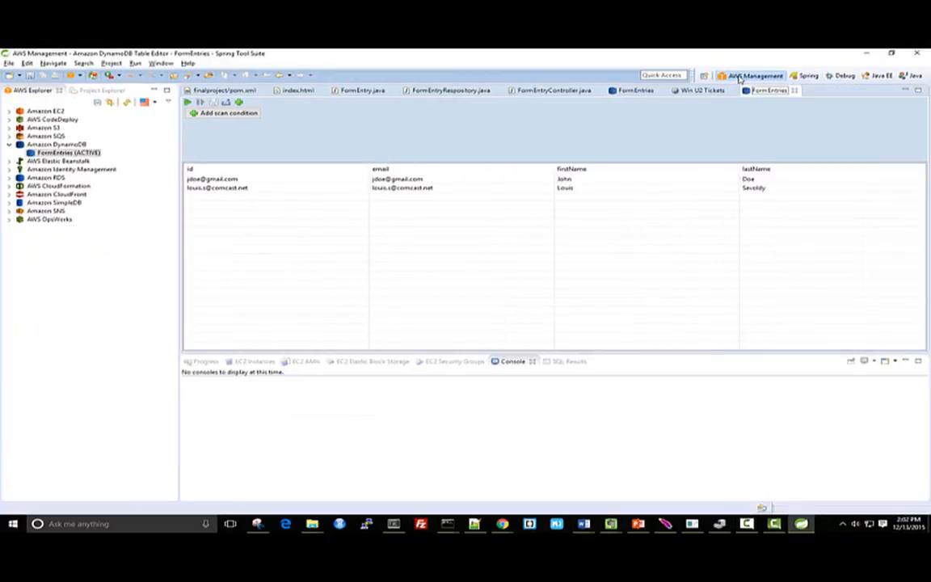
Open the production Elastic Beanstalk server from the Spring perspective and review its overview, environment resources and configuration
{"action": "left_click", "coordinate": [806, 75]}
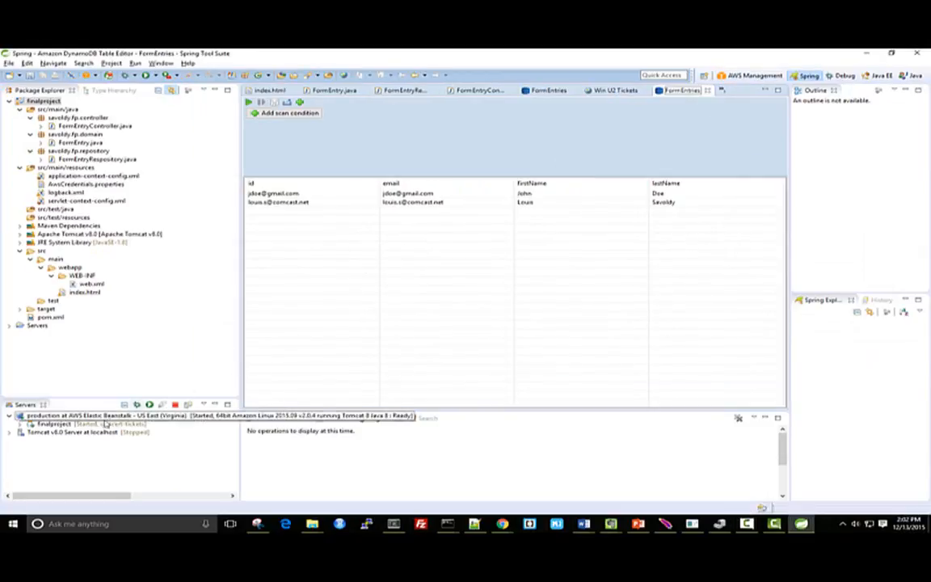
{"action": "double_click", "coordinate": [86, 415]}
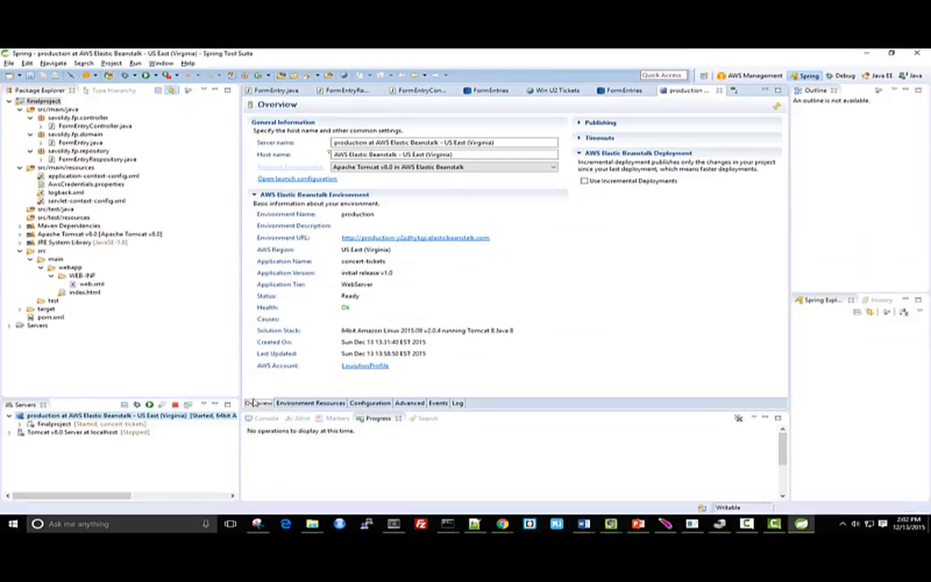
{"action": "left_click", "coordinate": [310, 403]}
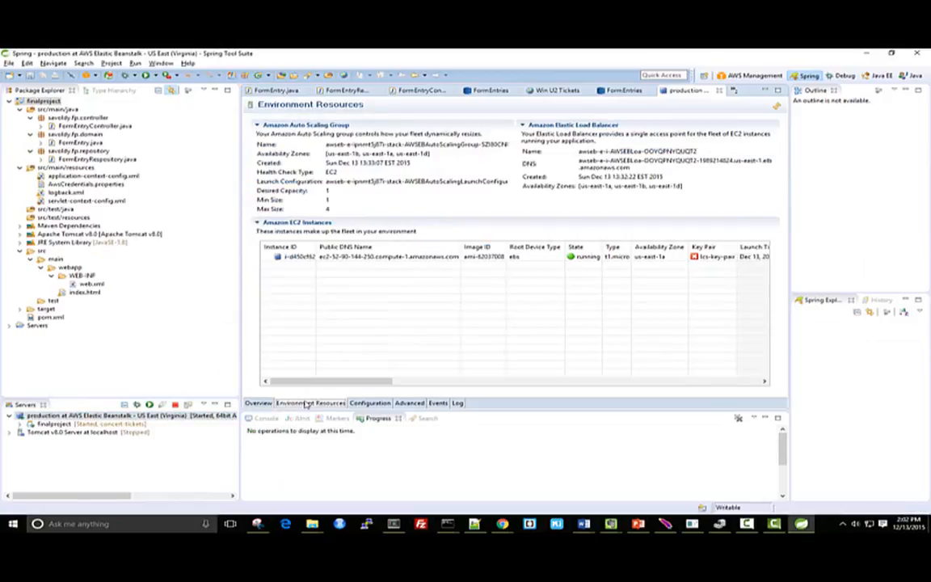
{"action": "left_click", "coordinate": [368, 403]}
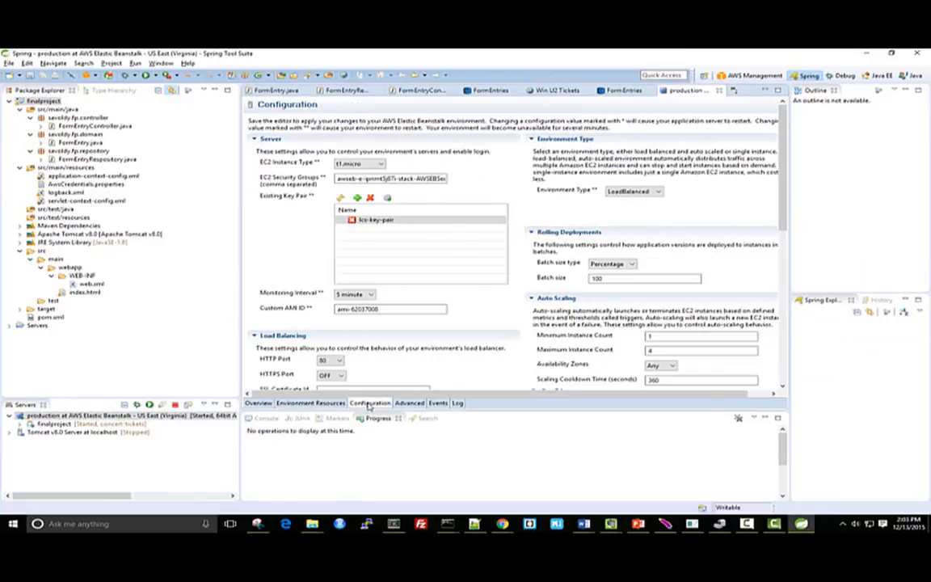
Set auto scaling to a minimum of 8 and maximum of 15 instances with a 30-second cooldown, and save the configuration
{"action": "left_click_drag", "start_coordinate": [785, 192], "coordinate": [790, 248]}
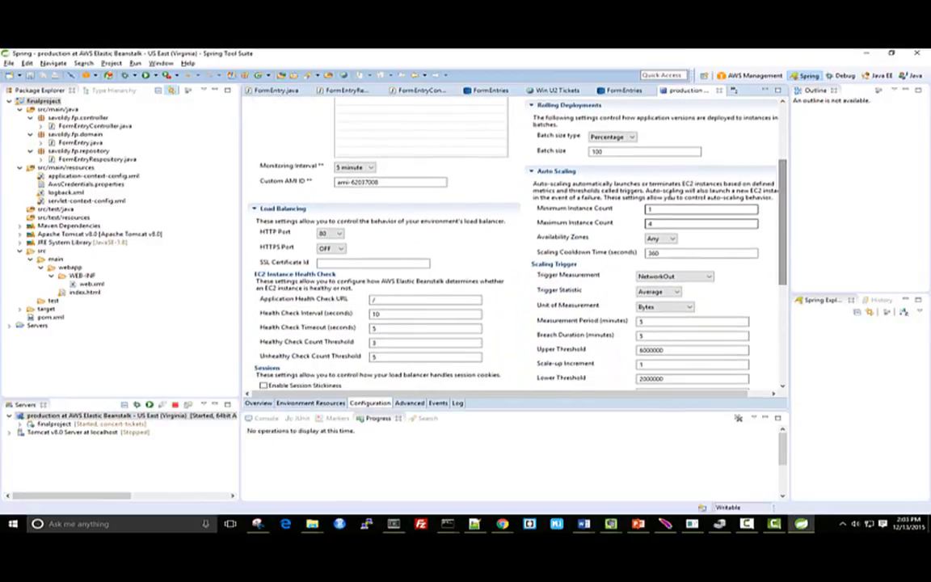
{"action": "left_click", "coordinate": [671, 208]}
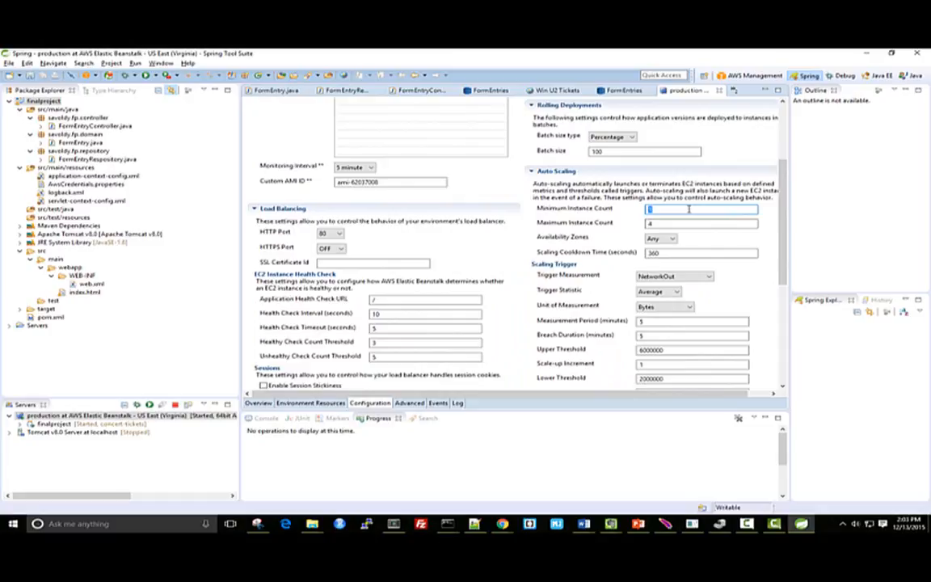
{"action": "type", "text": "8"}
{"action": "key", "text": "BackSpace"}
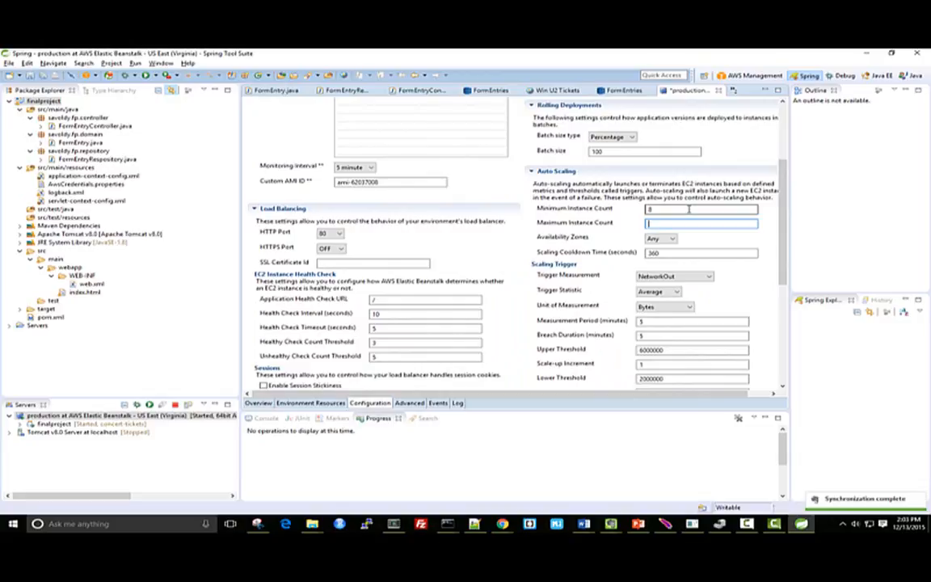
{"action": "left_click_drag", "start_coordinate": [662, 253], "coordinate": [642, 256]}
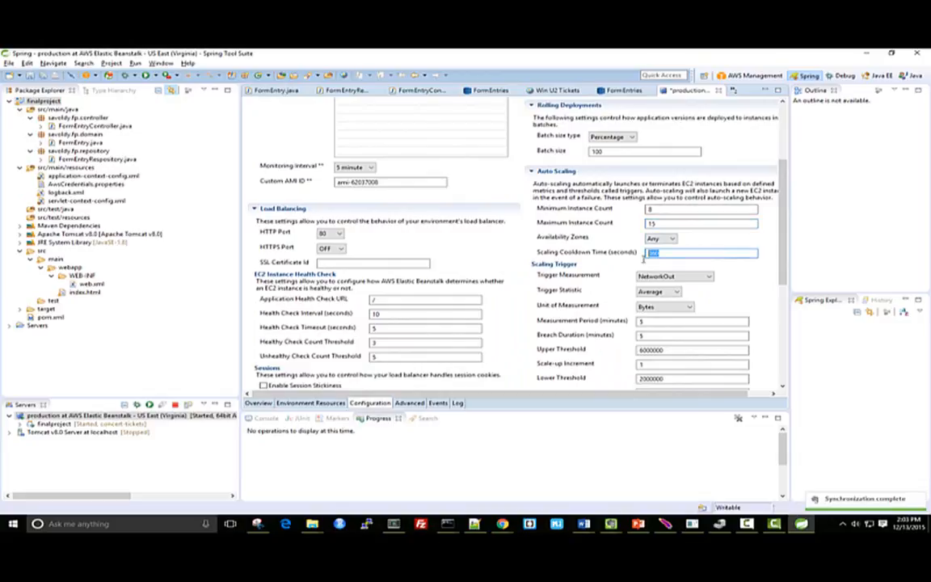
{"action": "type", "text": "30"}
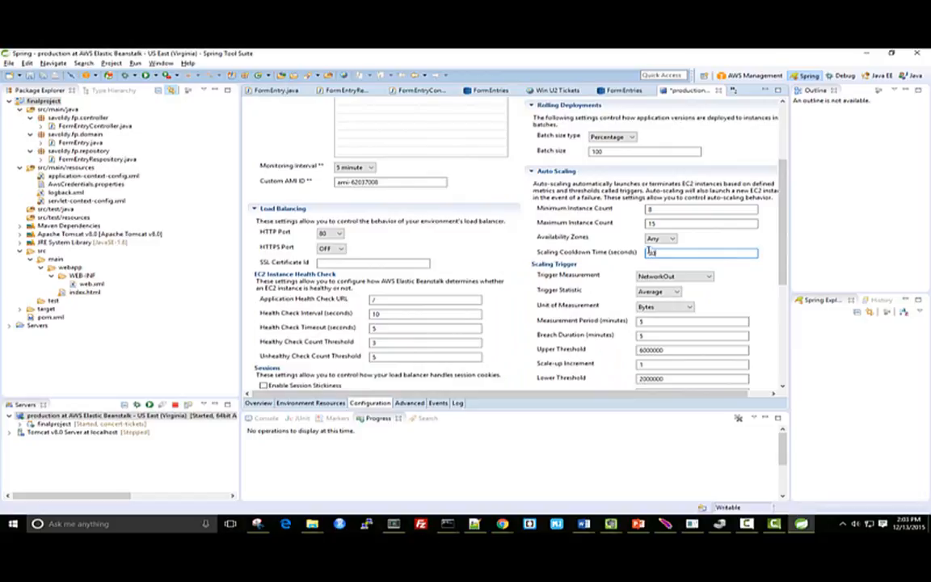
{"action": "left_click", "coordinate": [30, 76]}
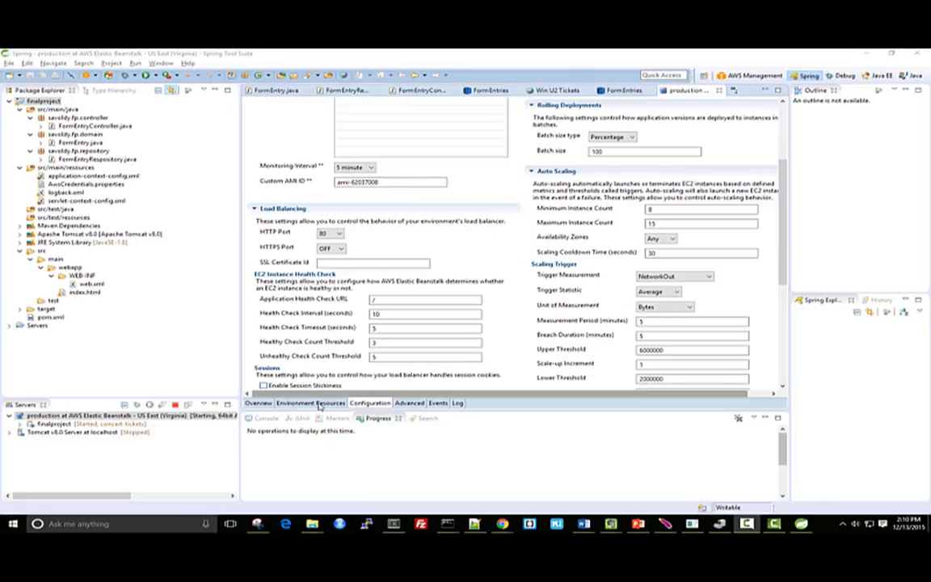
Refresh the production environment's resources and examine its EC2 instances and the actions available for one of them
{"action": "left_click", "coordinate": [312, 404]}
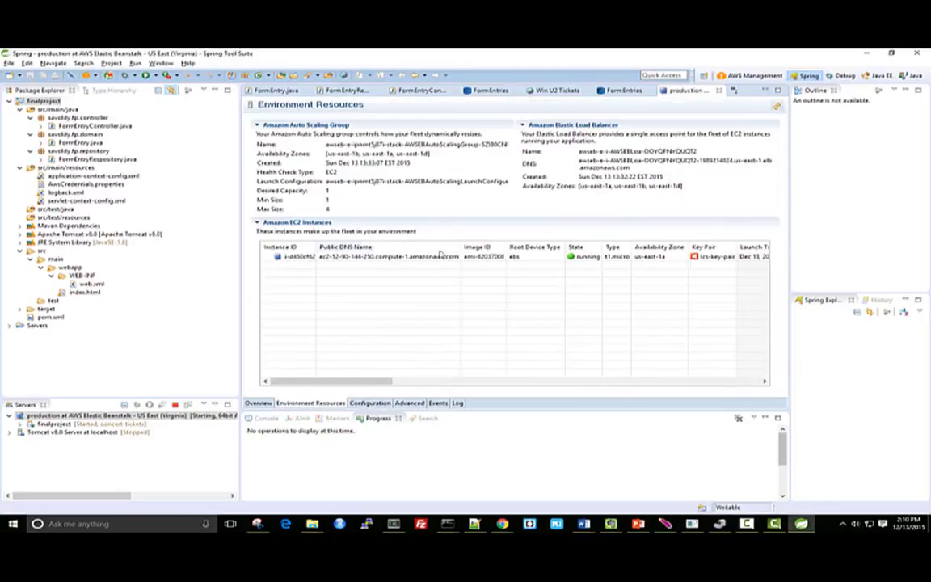
{"action": "left_click", "coordinate": [776, 111]}
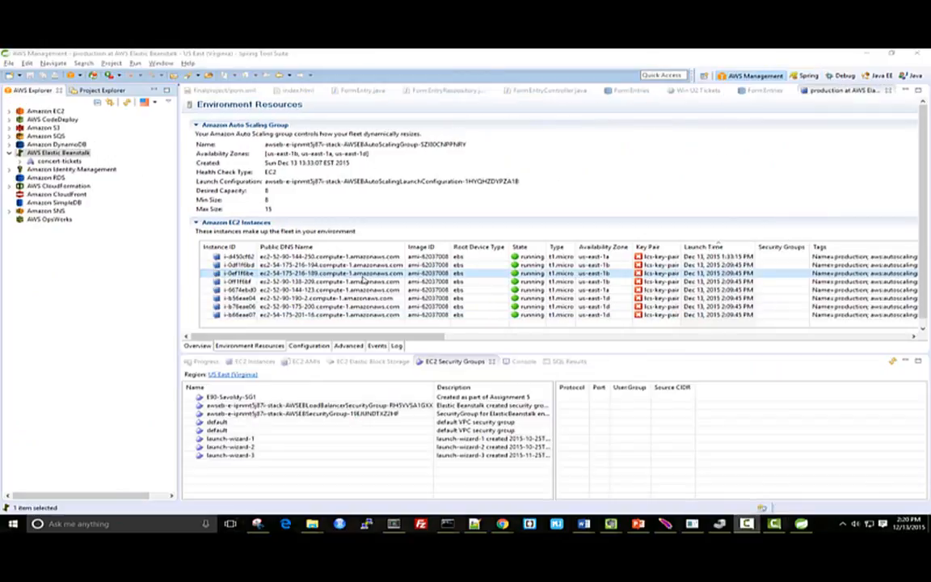
{"action": "left_click_drag", "start_coordinate": [359, 337], "coordinate": [399, 344]}
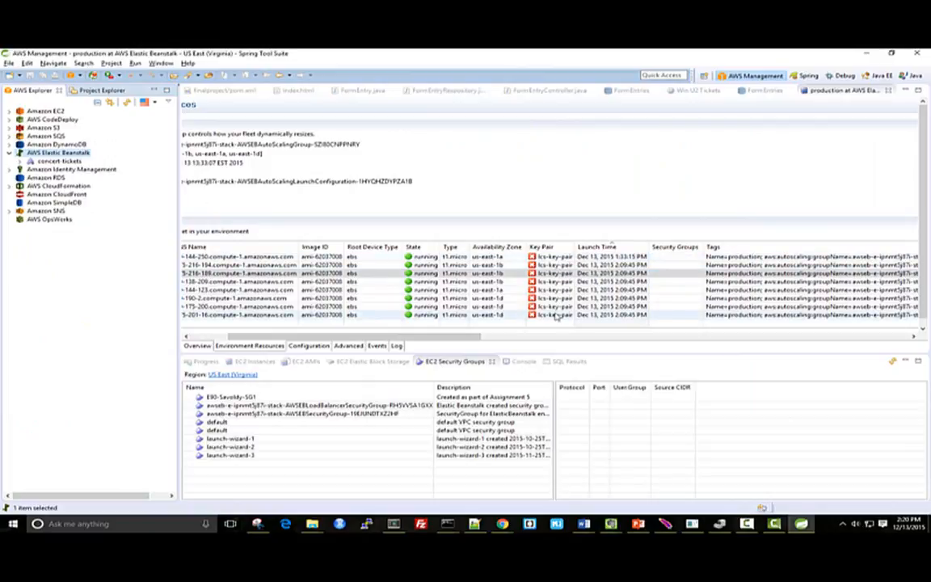
{"action": "right_click", "coordinate": [279, 275]}
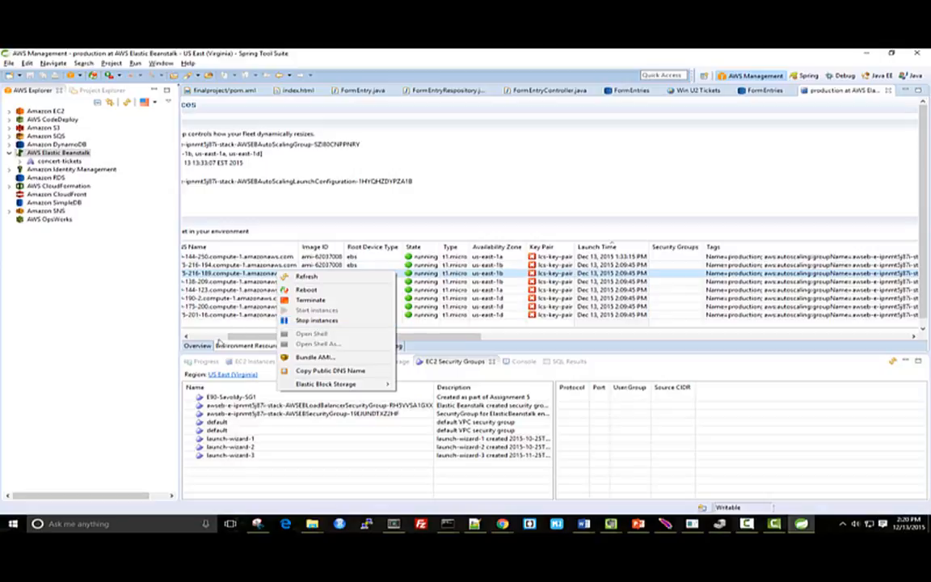
Review the application name, version and remaining environment details in the production server's overview
{"action": "left_click", "coordinate": [199, 347]}
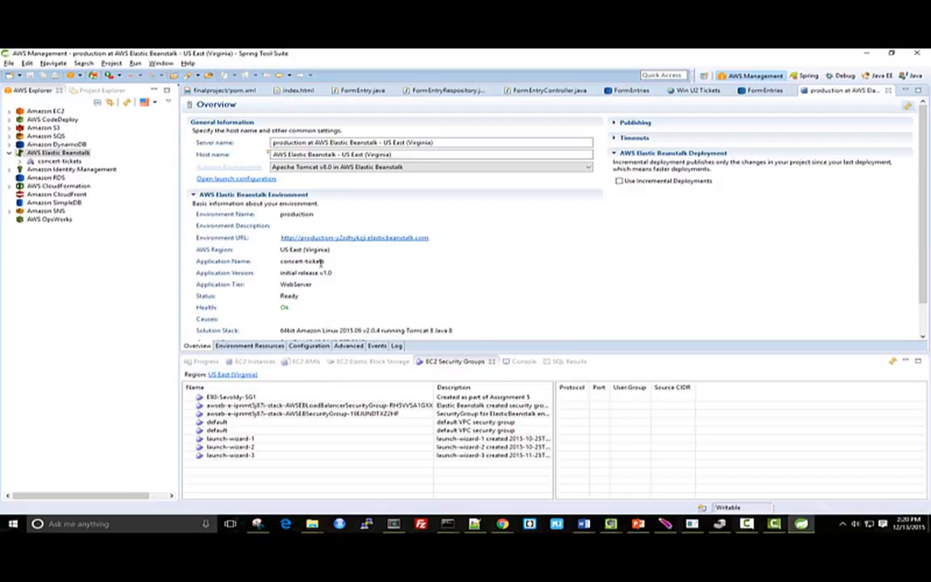
{"action": "left_click_drag", "start_coordinate": [326, 263], "coordinate": [342, 277]}
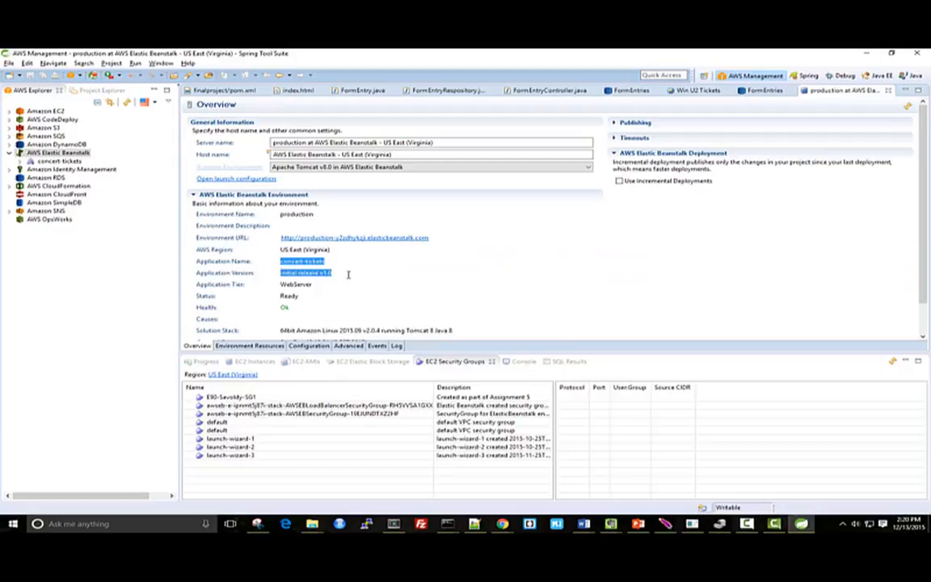
{"action": "scroll", "coordinate": [320, 304], "scroll_direction": "down", "scroll_amount": 1}
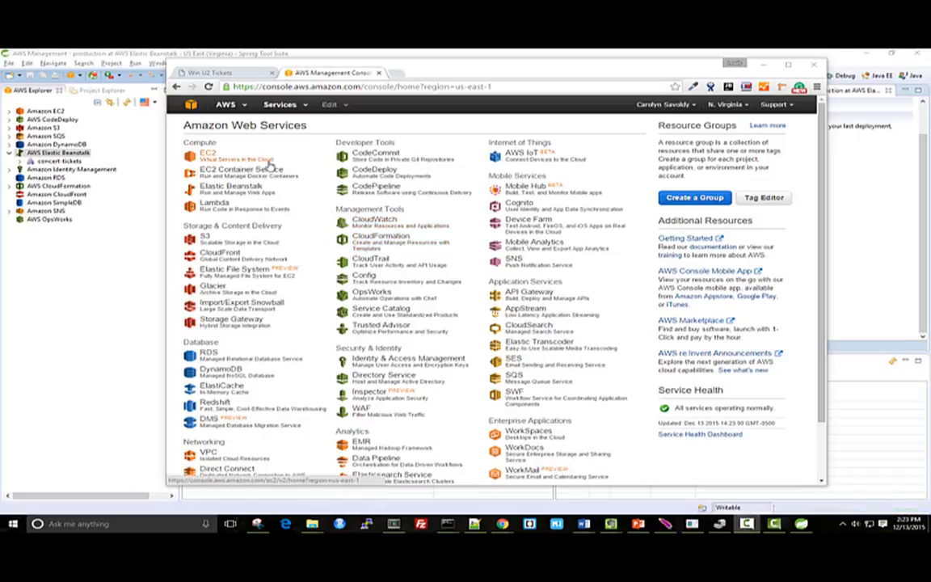
Open the EC2 running instances list in the AWS console and examine the details of several production instances
{"action": "left_click", "coordinate": [209, 150]}
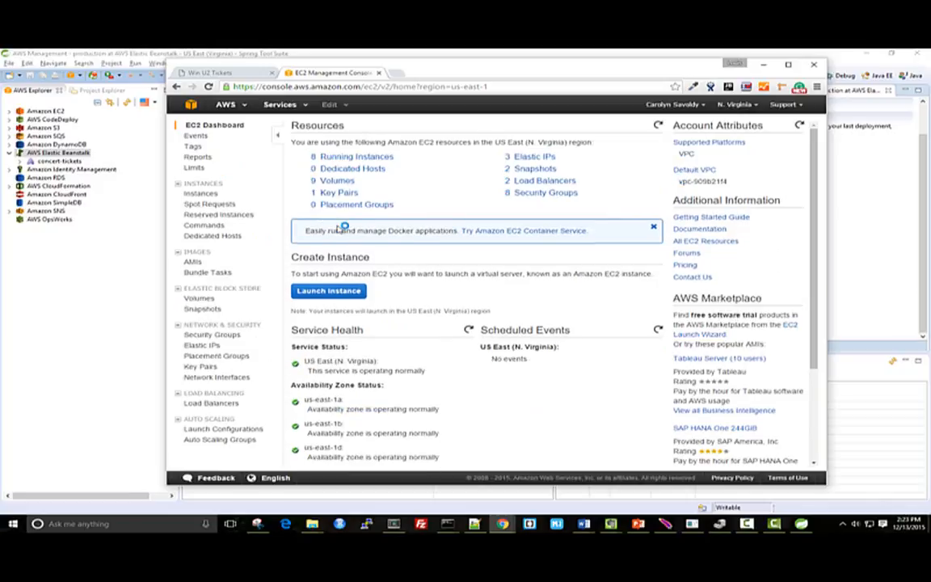
{"action": "left_click", "coordinate": [328, 157]}
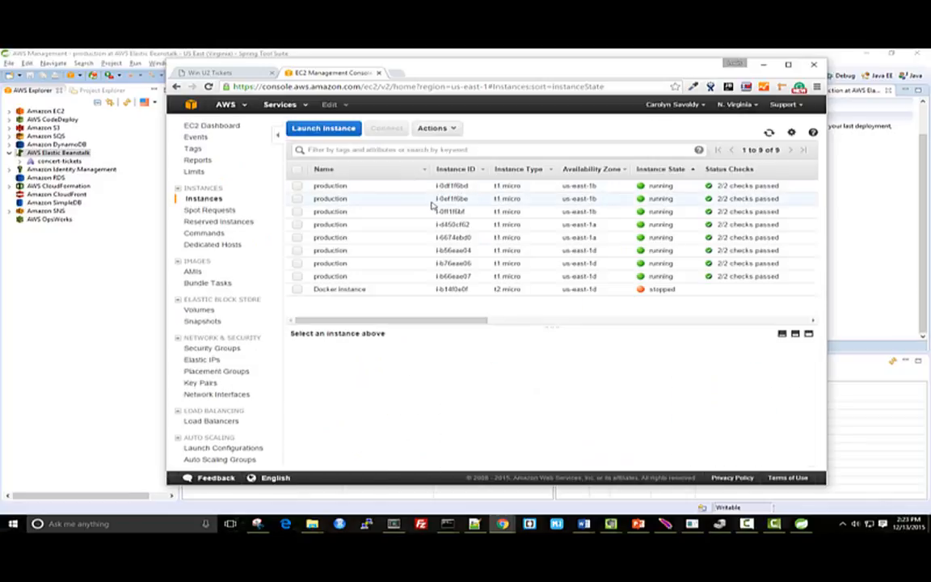
{"action": "left_click", "coordinate": [431, 203]}
{"action": "left_click", "coordinate": [435, 212]}
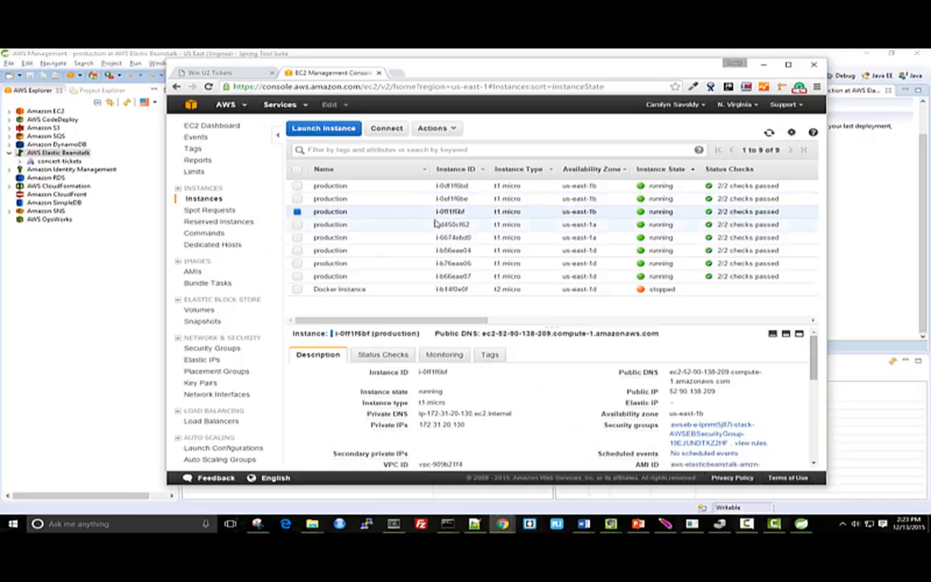
{"action": "left_click", "coordinate": [437, 225]}
{"action": "left_click", "coordinate": [440, 238]}
{"action": "left_click", "coordinate": [442, 250]}
{"action": "left_click", "coordinate": [443, 263]}
Review the Elastic Beanstalk load balancer's instances, health check and monitoring graphs, and open the Auto Scaling groups
{"action": "left_click", "coordinate": [231, 422]}
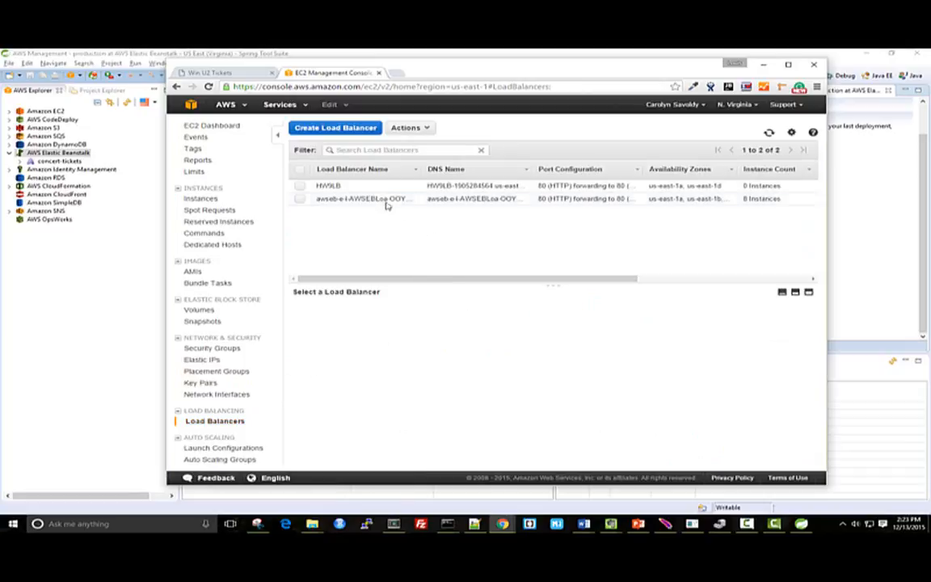
{"action": "left_click", "coordinate": [379, 198]}
{"action": "left_click", "coordinate": [374, 312]}
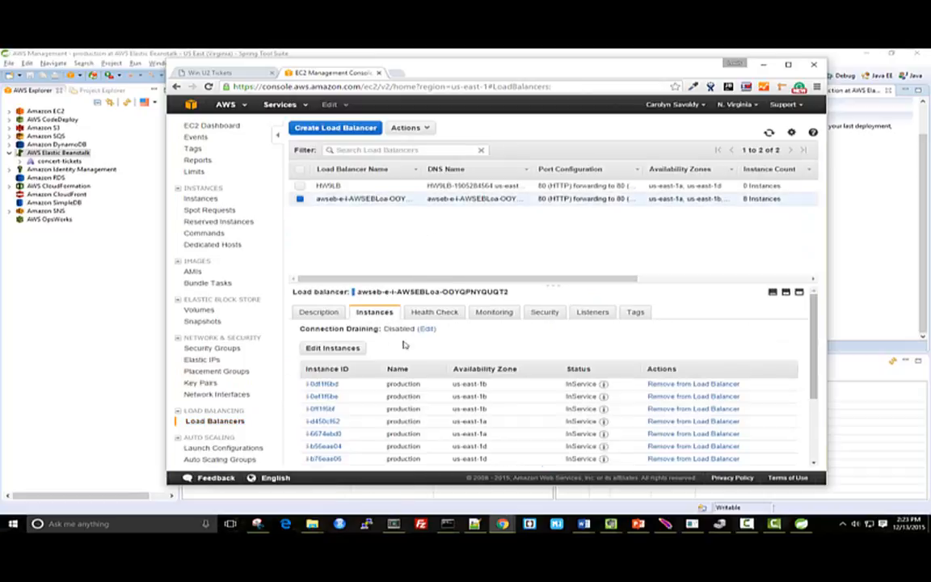
{"action": "scroll", "coordinate": [460, 374], "scroll_direction": "down", "scroll_amount": 3}
{"action": "scroll", "coordinate": [468, 376], "scroll_direction": "up", "scroll_amount": 3}
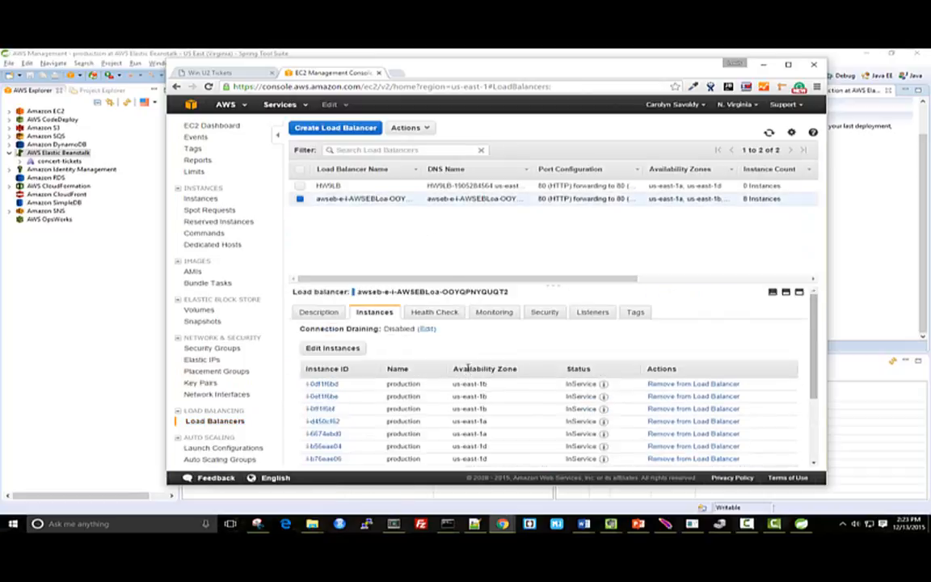
{"action": "left_click", "coordinate": [433, 314]}
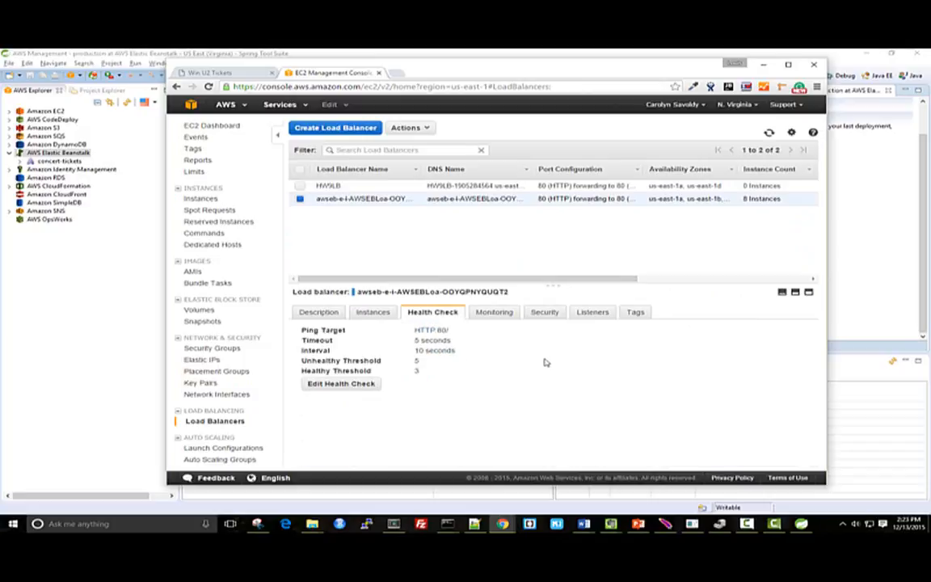
{"action": "left_click", "coordinate": [494, 312]}
{"action": "scroll", "coordinate": [419, 365], "scroll_direction": "down", "scroll_amount": 3}
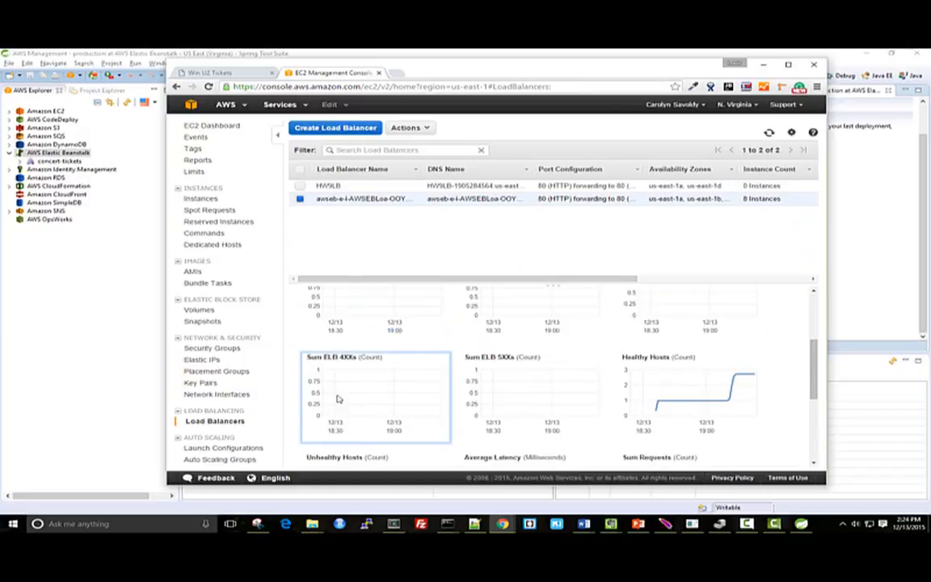
{"action": "left_click", "coordinate": [246, 460]}
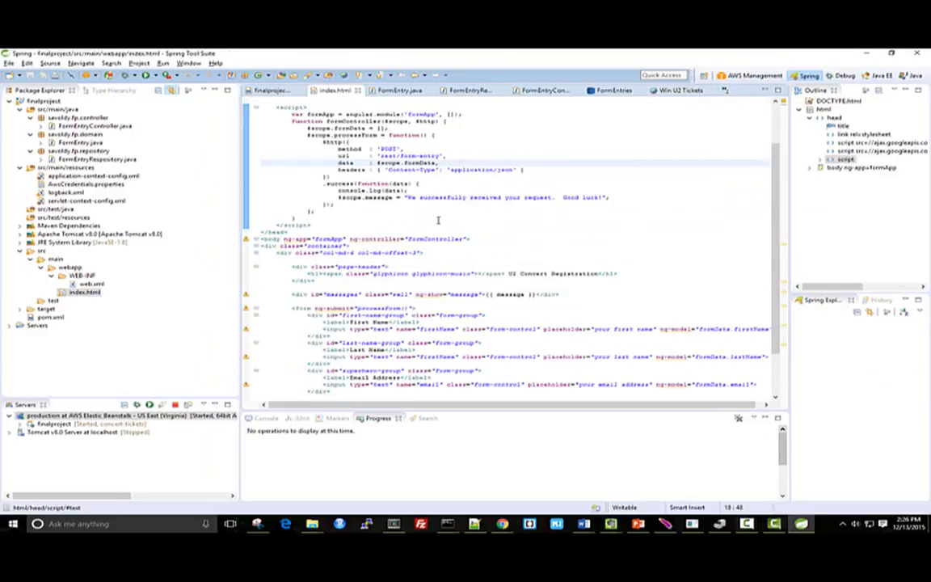
In Spring Tool Suite, change the index.html page heading to "U2 Concert Ticket Registration" and save the file
{"action": "left_click", "coordinate": [549, 275]}
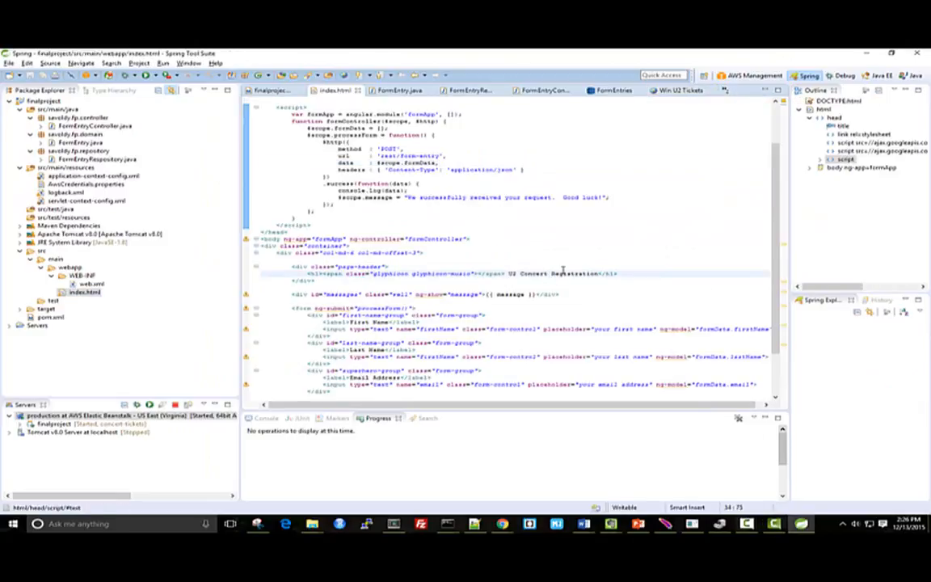
{"action": "type", "text": "Ticket"}
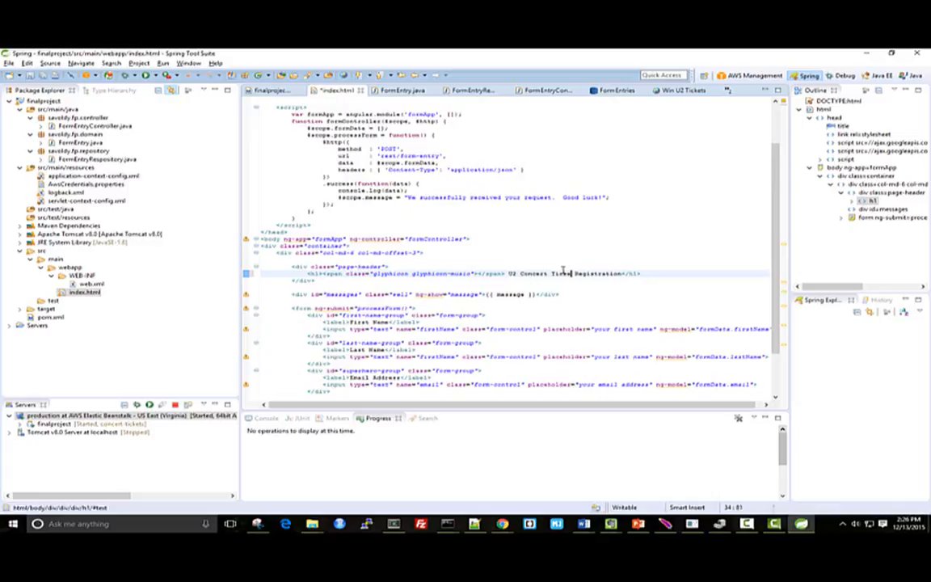
{"action": "type", "text": "et"}
{"action": "left_click", "coordinate": [30, 76]}
Deploy finalproject to AWS Elastic Beanstalk using the existing production server in US East (Virginia)
{"action": "right_click", "coordinate": [44, 101]}
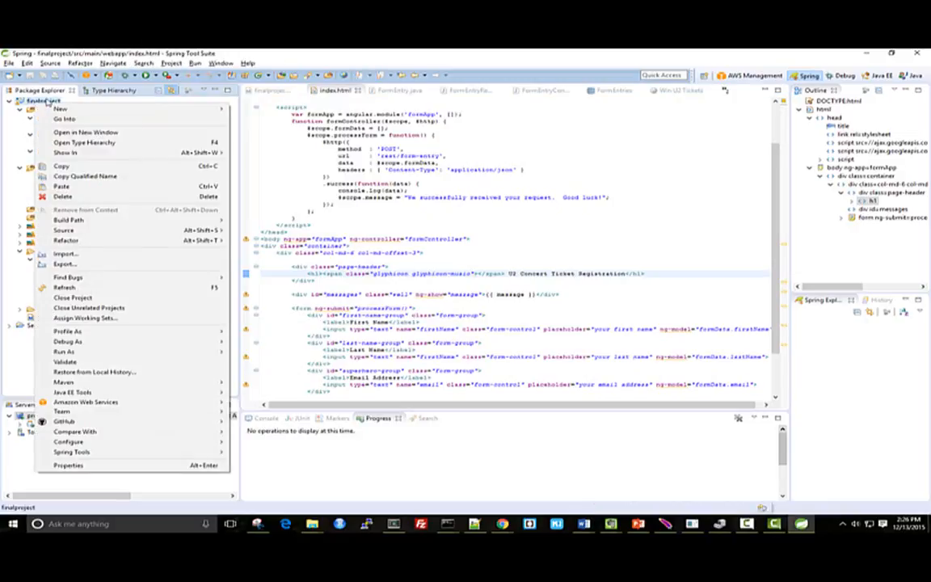
{"action": "mouse_move", "coordinate": [133, 407]}
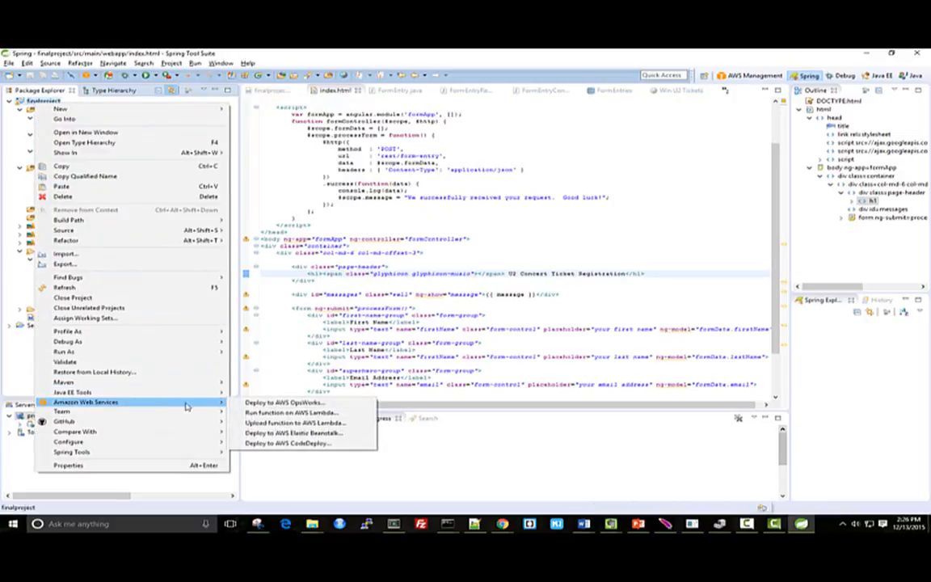
{"action": "left_click", "coordinate": [329, 434]}
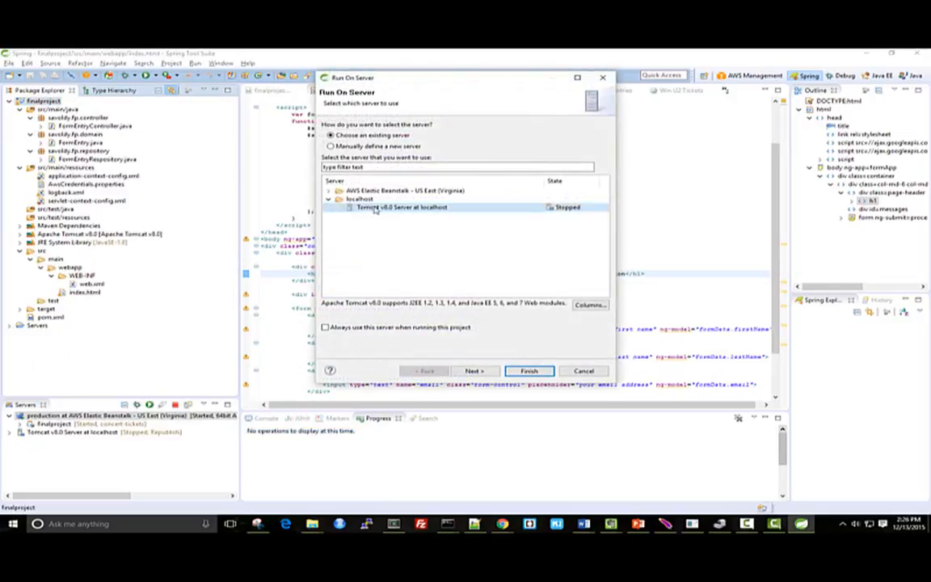
{"action": "left_click", "coordinate": [330, 191]}
{"action": "left_click", "coordinate": [361, 199]}
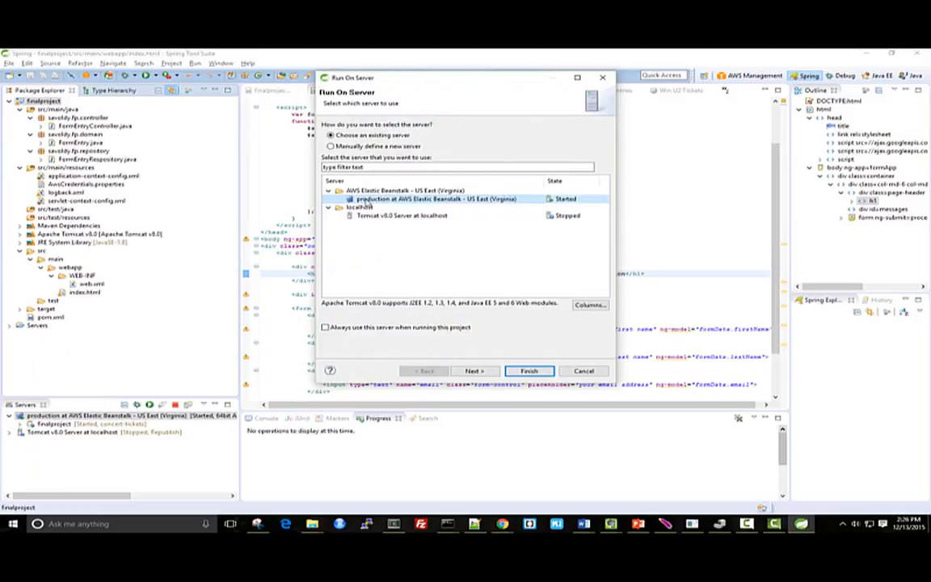
{"action": "left_click", "coordinate": [474, 370]}
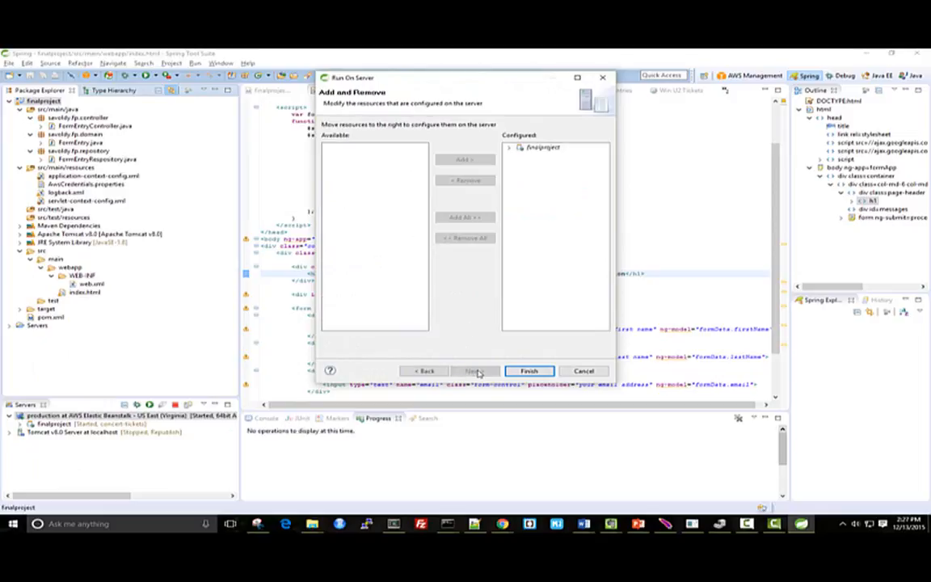
{"action": "left_click", "coordinate": [524, 370]}
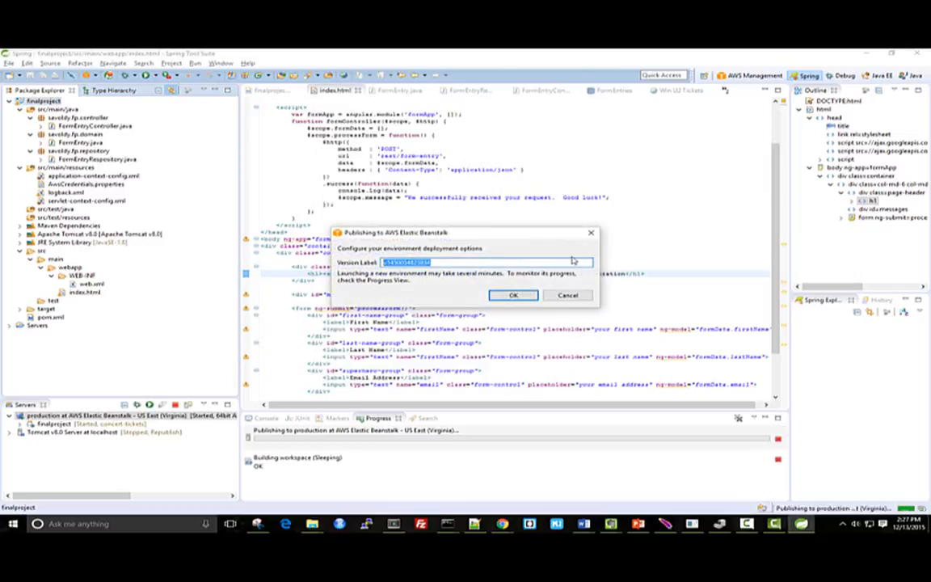
Set the deployment's version label to "header text update v1.1" and publish it
{"action": "type", "text": "N"}
{"action": "type", "text": "eader text update v1.1"}
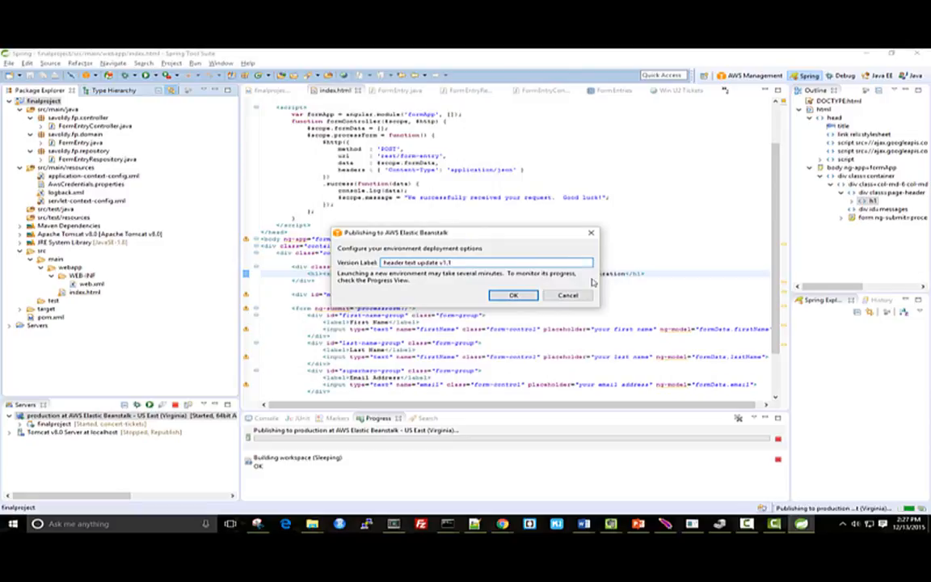
{"action": "left_click", "coordinate": [513, 295]}
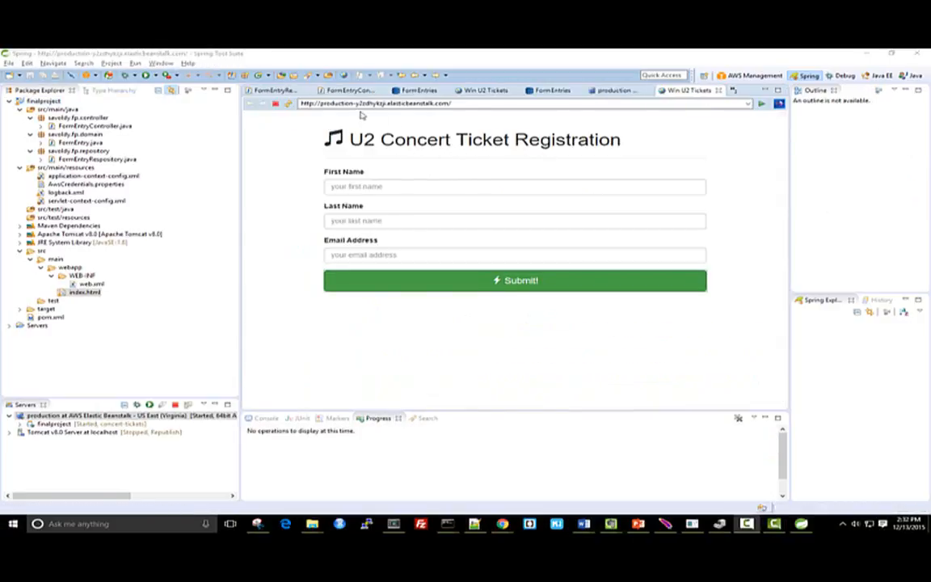
Open the production server's details, and review the concert-tickets production dashboard and recent events in the AWS Elastic Beanstalk console
{"action": "double_click", "coordinate": [157, 415]}
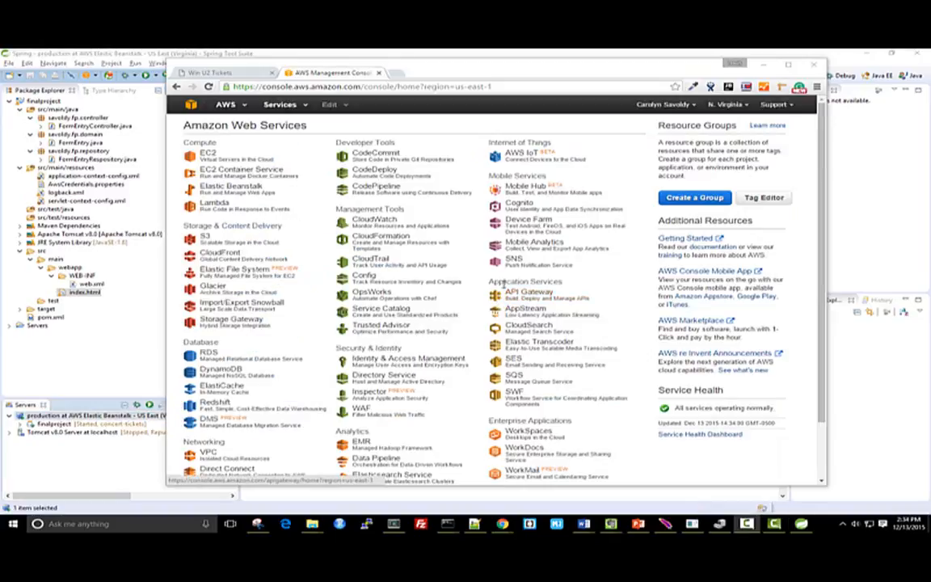
{"action": "left_click", "coordinate": [251, 194]}
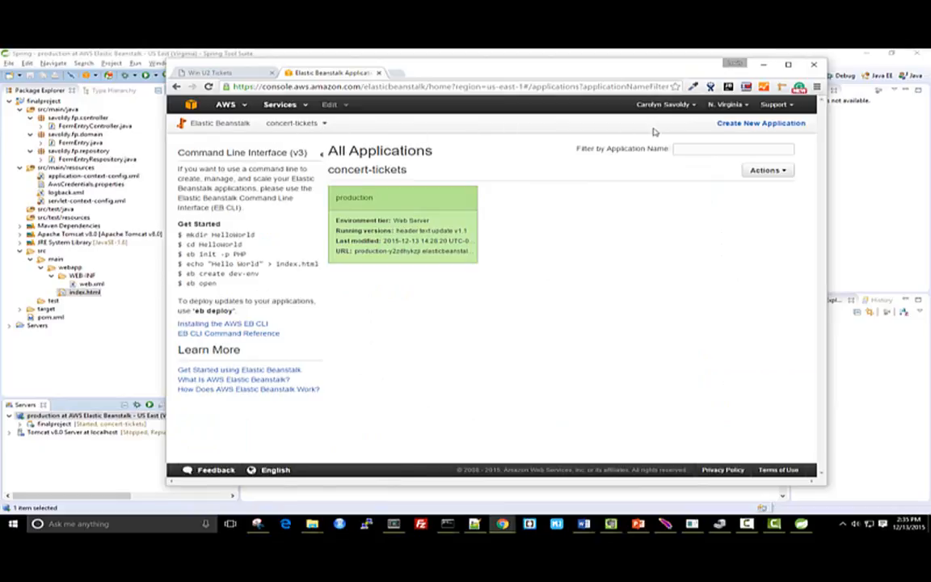
{"action": "left_click", "coordinate": [324, 126]}
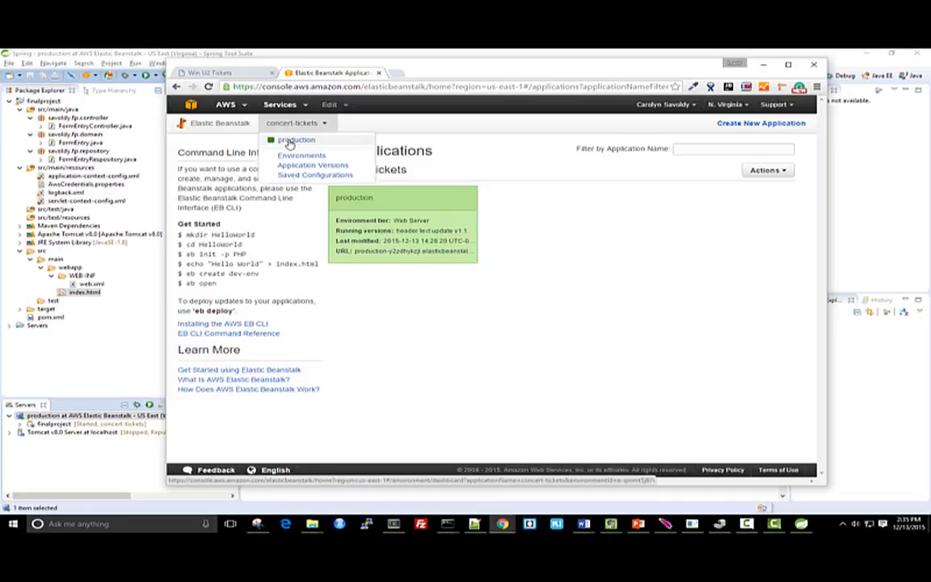
{"action": "left_click", "coordinate": [286, 144]}
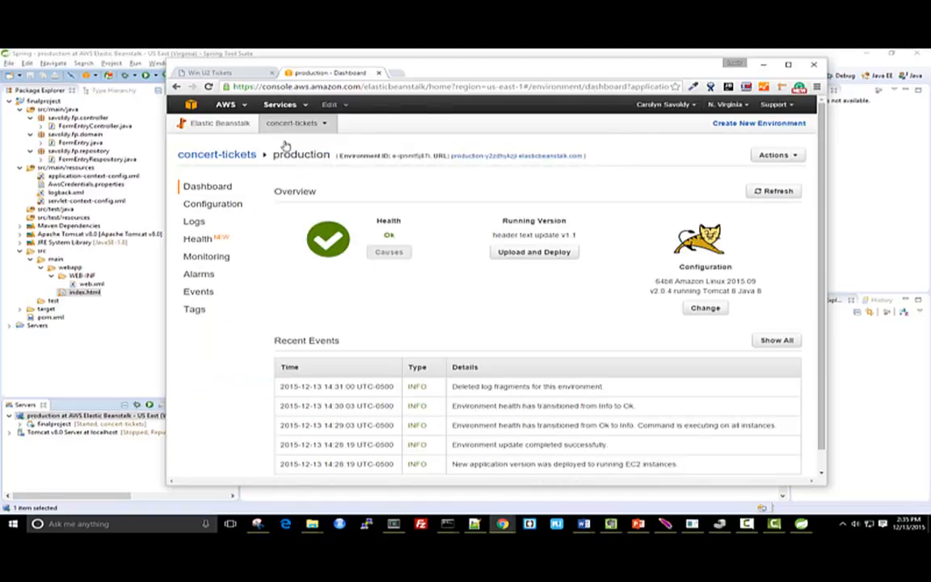
{"action": "scroll", "coordinate": [441, 303], "scroll_direction": "down", "scroll_amount": 1}
{"action": "scroll", "coordinate": [443, 307], "scroll_direction": "up", "scroll_amount": 1}
Open the concert-tickets application versions and examine the labels of the initial release and the header text update
{"action": "left_click", "coordinate": [305, 123]}
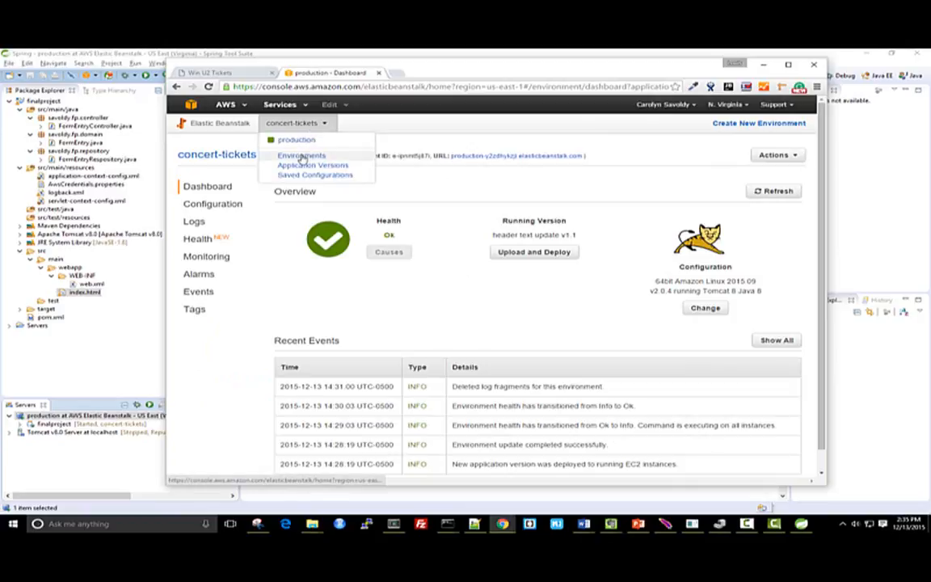
{"action": "left_click", "coordinate": [294, 166]}
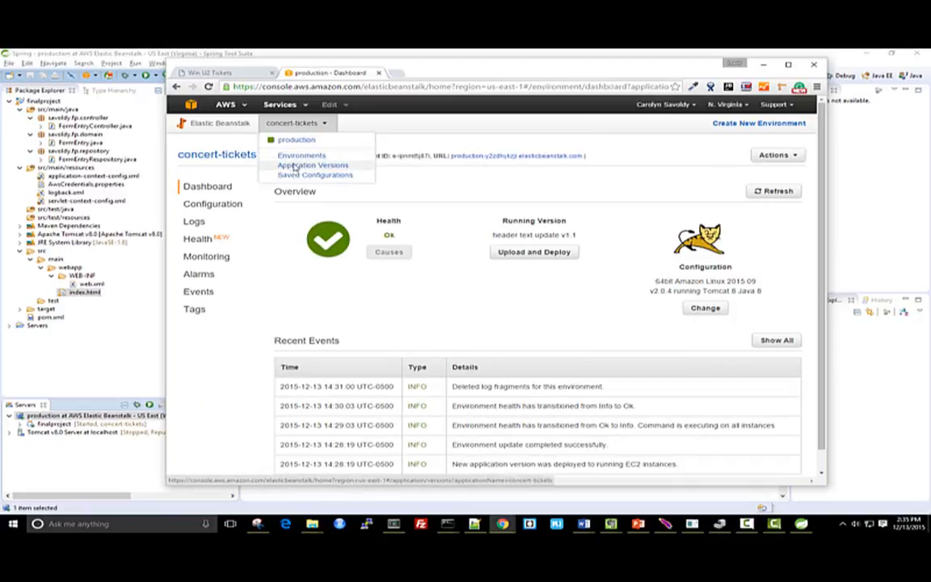
{"action": "left_click_drag", "start_coordinate": [300, 274], "coordinate": [365, 276]}
{"action": "left_click_drag", "start_coordinate": [301, 234], "coordinate": [369, 233]}
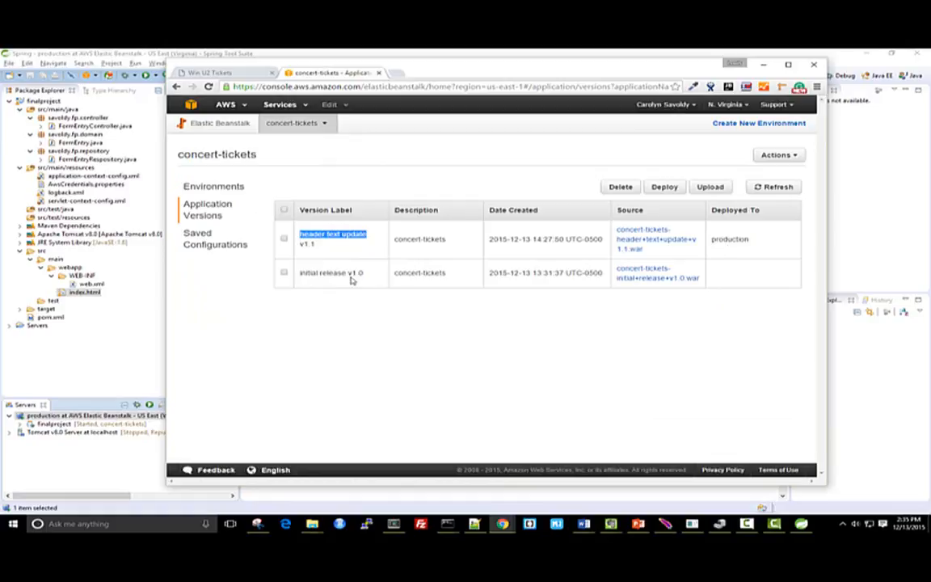
Deploy the version "initial release v1.0" to the production environment
{"action": "left_click", "coordinate": [284, 274]}
{"action": "left_click", "coordinate": [664, 188]}
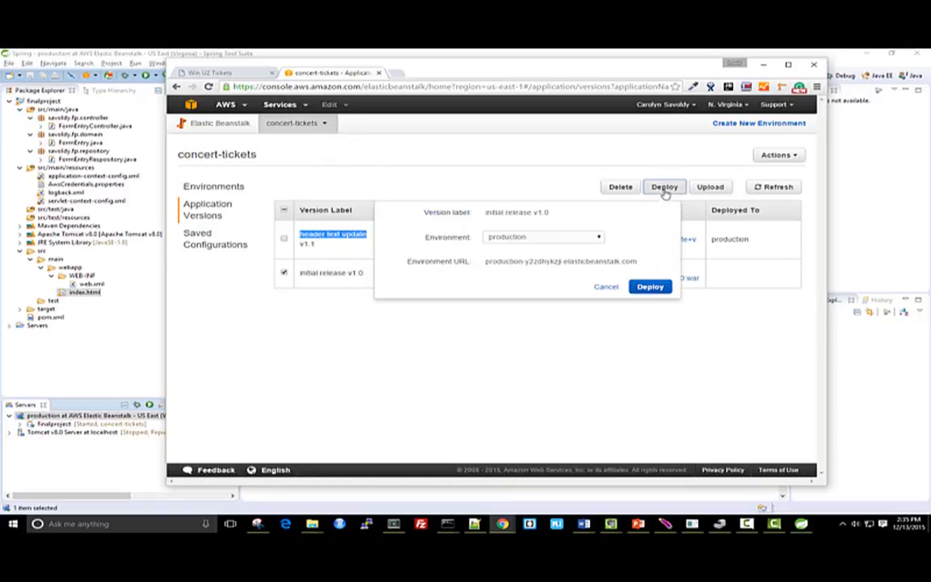
{"action": "left_click", "coordinate": [493, 239]}
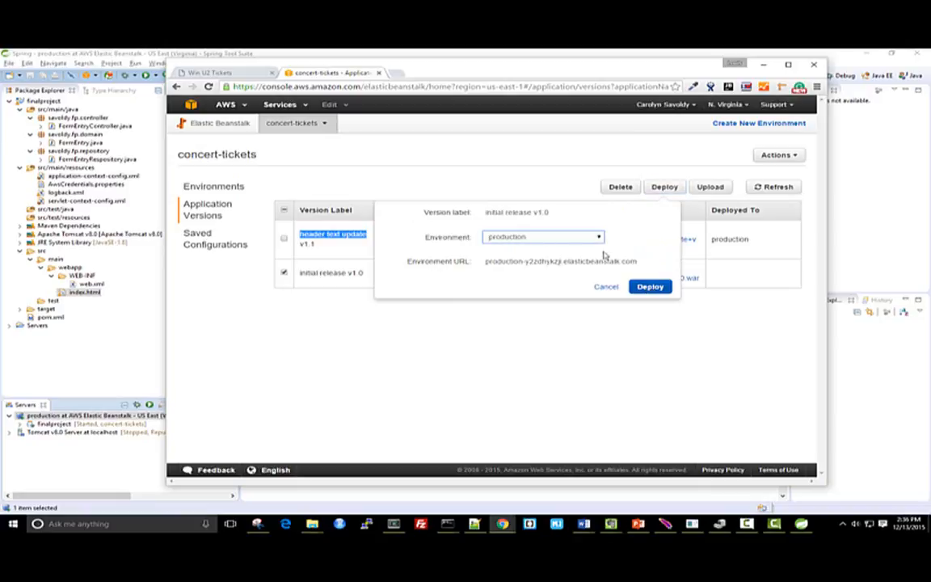
{"action": "left_click", "coordinate": [649, 288]}
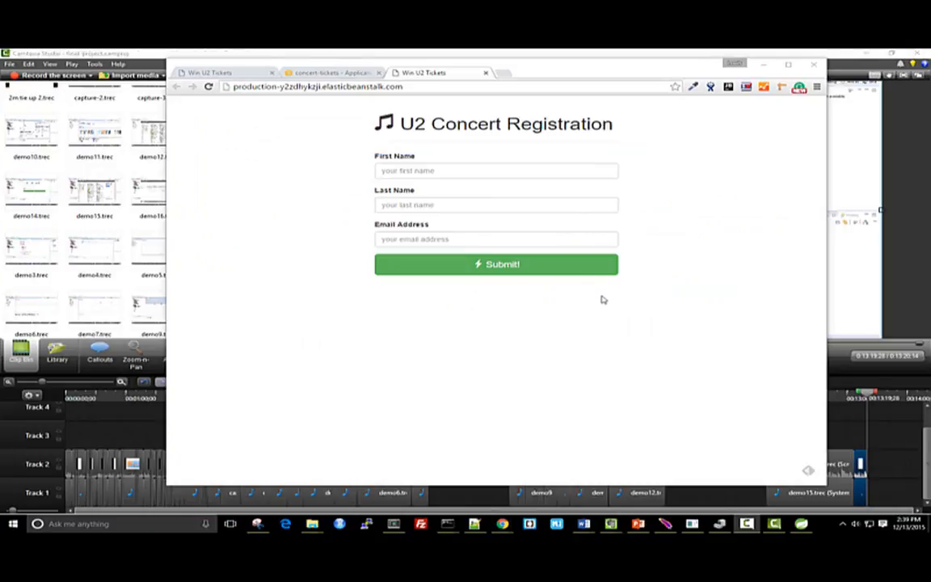
Return to the concert-tickets environments in the AWS console and open the production environment's configuration
{"action": "left_click", "coordinate": [354, 75]}
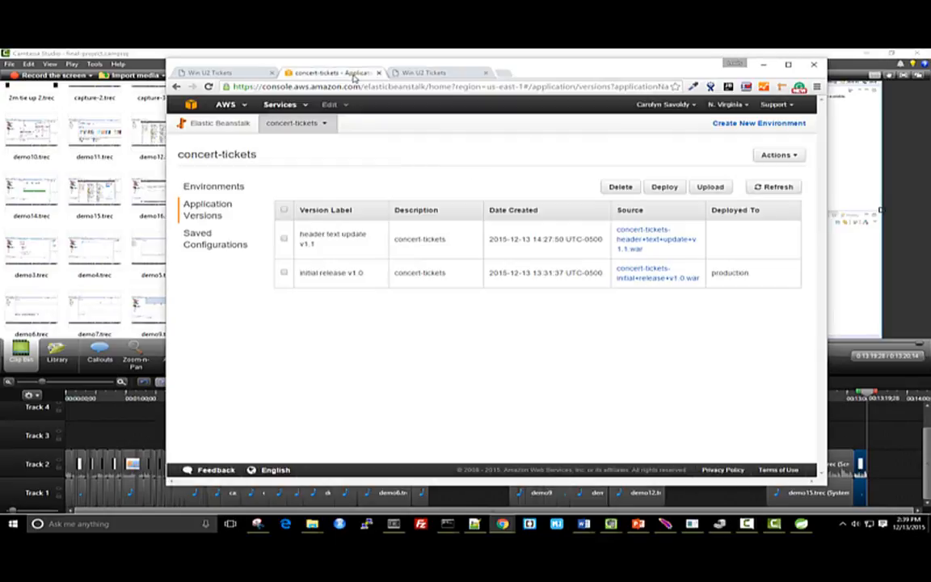
{"action": "left_click", "coordinate": [214, 186]}
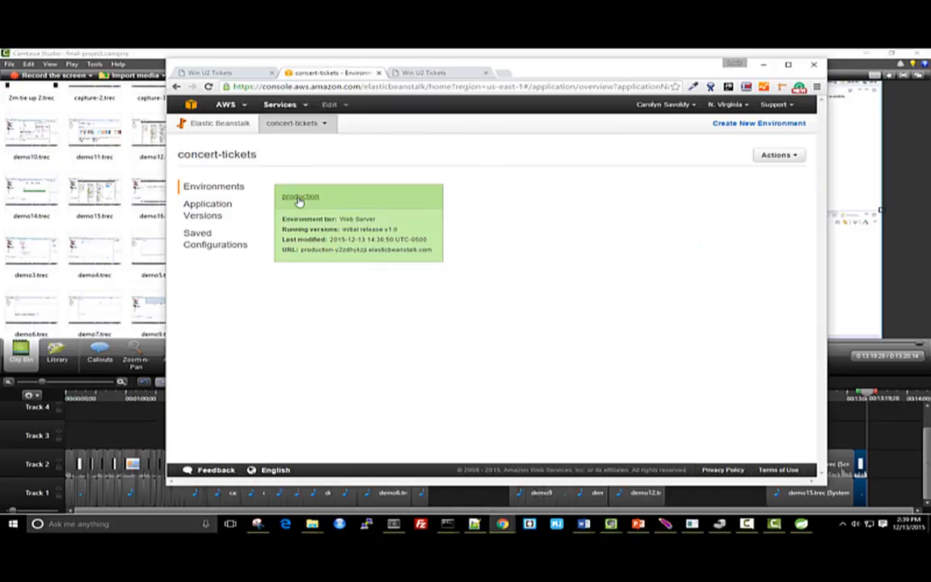
{"action": "left_click", "coordinate": [298, 199]}
{"action": "left_click", "coordinate": [227, 207]}
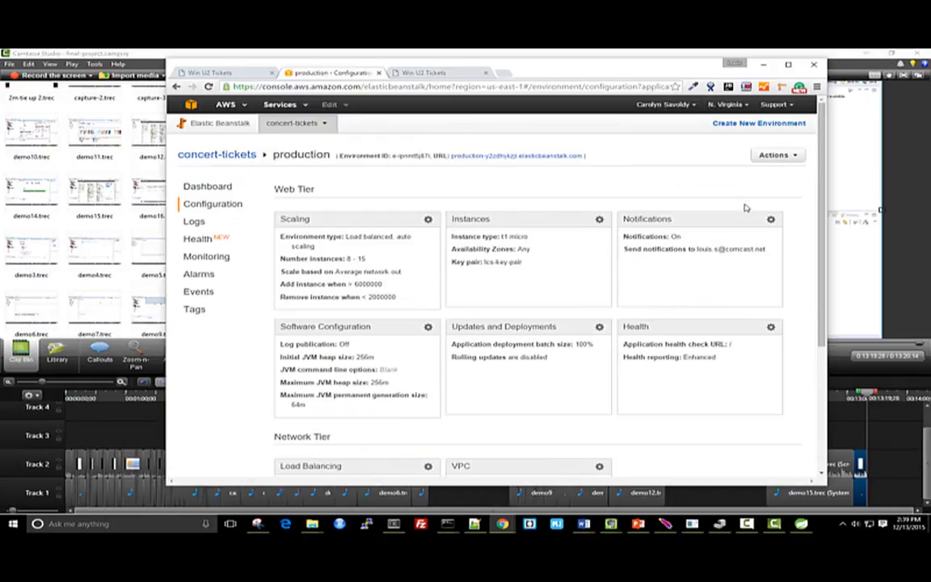
Save the production environment's current configuration under the name "default"
{"action": "left_click", "coordinate": [772, 158]}
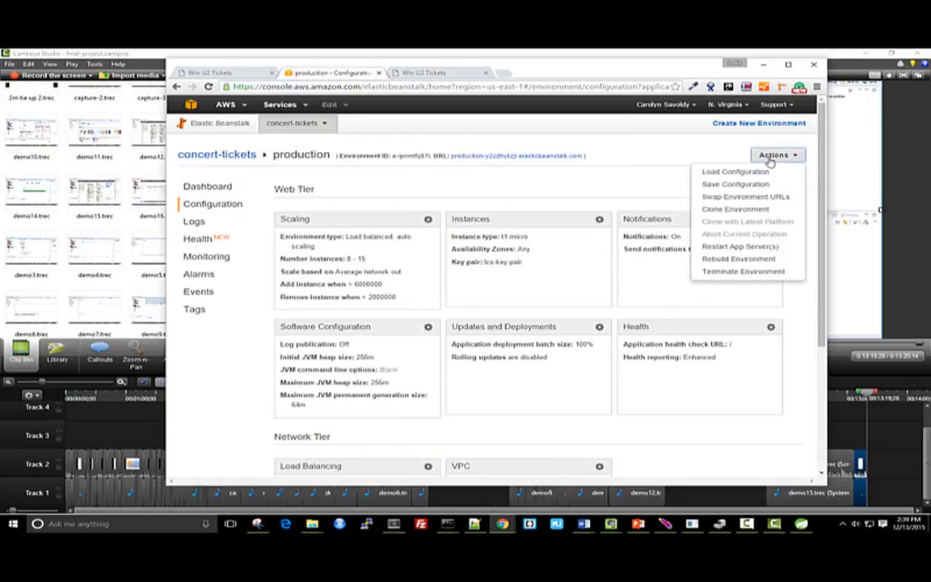
{"action": "left_click", "coordinate": [763, 185]}
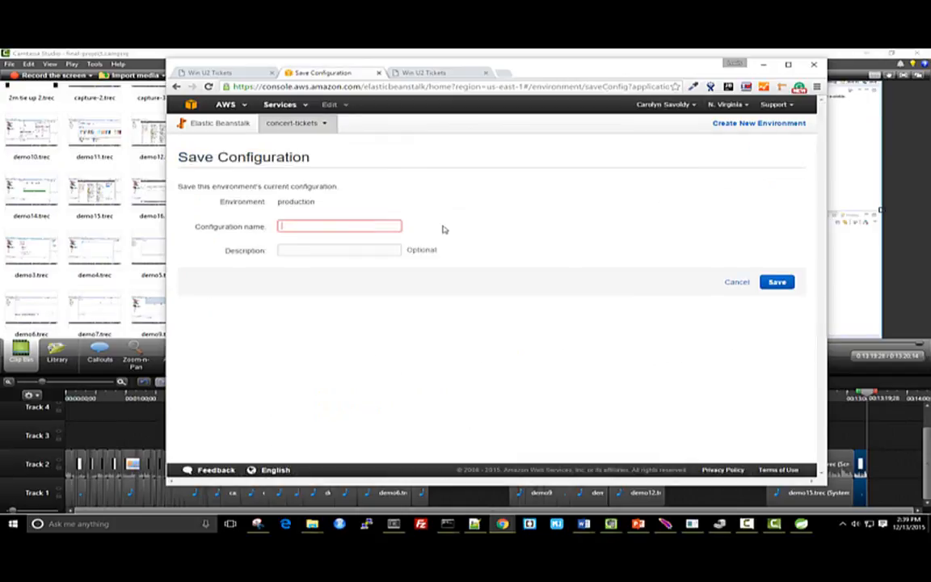
{"action": "type", "text": "default"}
{"action": "left_click", "coordinate": [770, 283]}
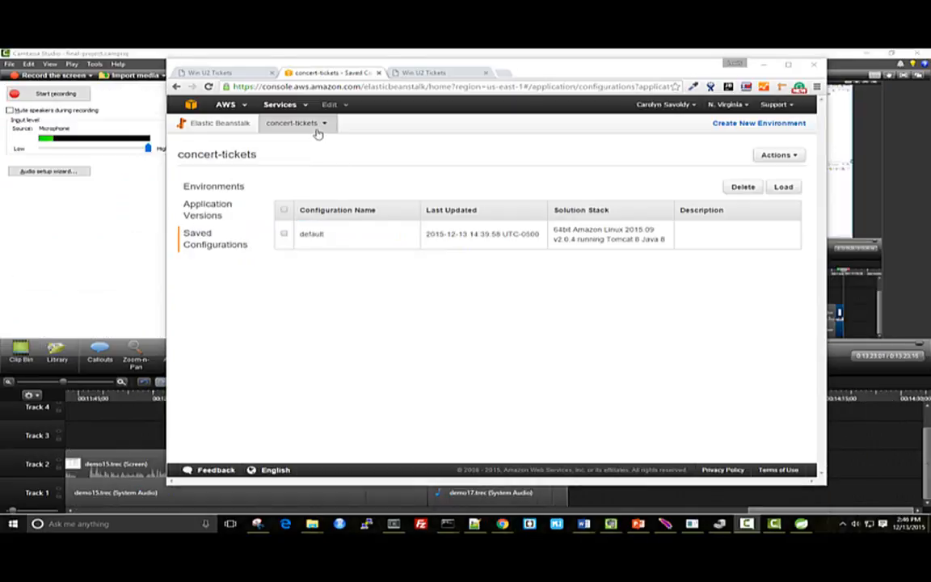
Open the production environment's scaling configuration and expand its scaling trigger settings
{"action": "left_click", "coordinate": [293, 125]}
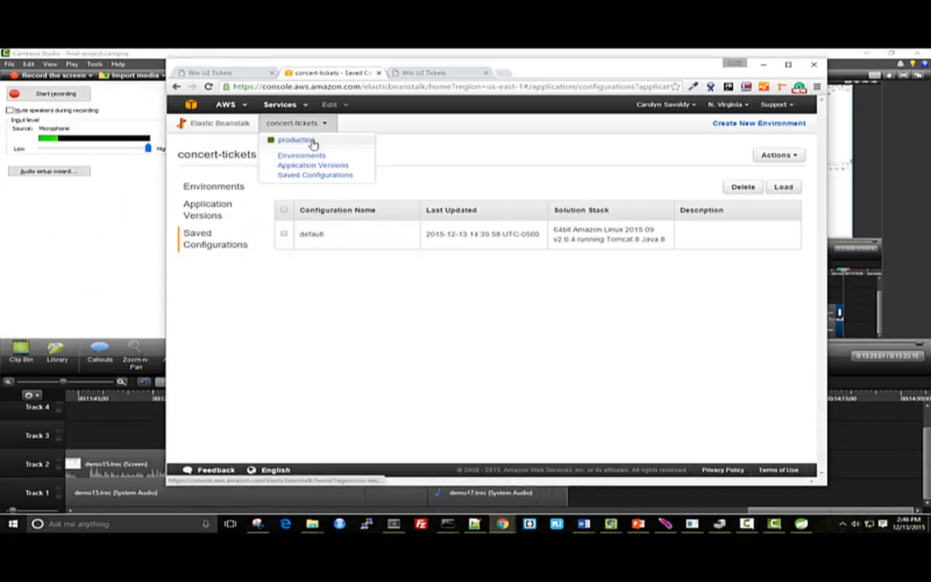
{"action": "left_click", "coordinate": [283, 141]}
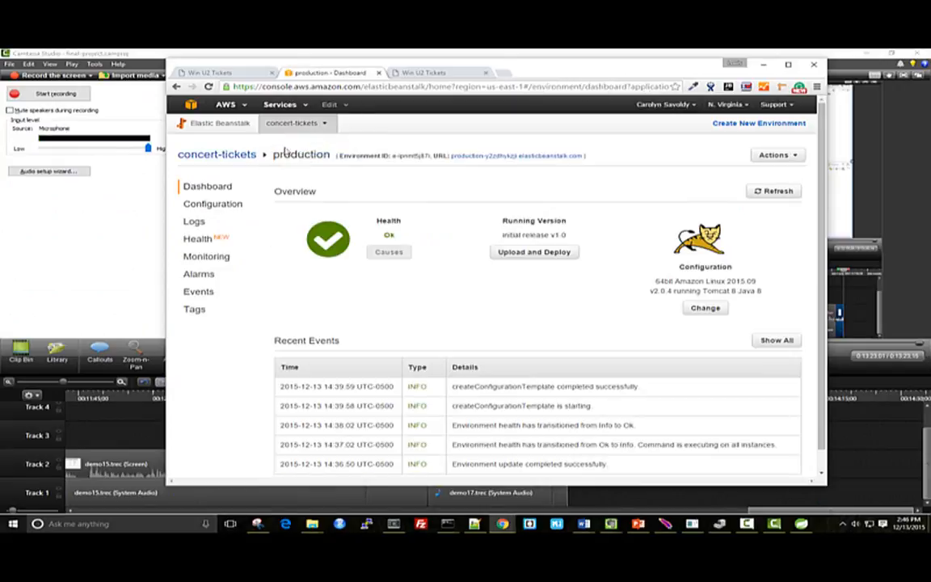
{"action": "left_click", "coordinate": [212, 205]}
{"action": "left_click", "coordinate": [429, 220]}
{"action": "left_click", "coordinate": [280, 305]}
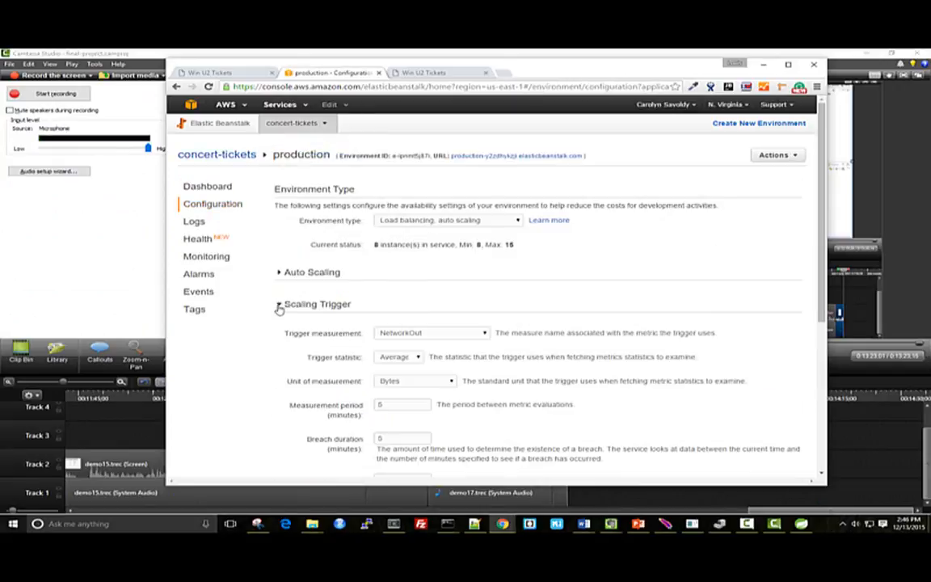
Set the scaling trigger to measure CPUUtilization with the Average statistic and Percent as the unit of measurement
{"action": "scroll", "coordinate": [460, 259], "scroll_direction": "down", "scroll_amount": 2}
{"action": "left_click", "coordinate": [466, 246]}
{"action": "left_click", "coordinate": [396, 250]}
{"action": "left_click", "coordinate": [412, 265]}
{"action": "left_click", "coordinate": [396, 298]}
{"action": "left_click", "coordinate": [415, 288]}
{"action": "left_click", "coordinate": [395, 307]}
Set the trigger's measurement period and breach duration to 1 minute each and the upper threshold to 50
{"action": "double_click", "coordinate": [402, 314]}
{"action": "type", "text": "1"}
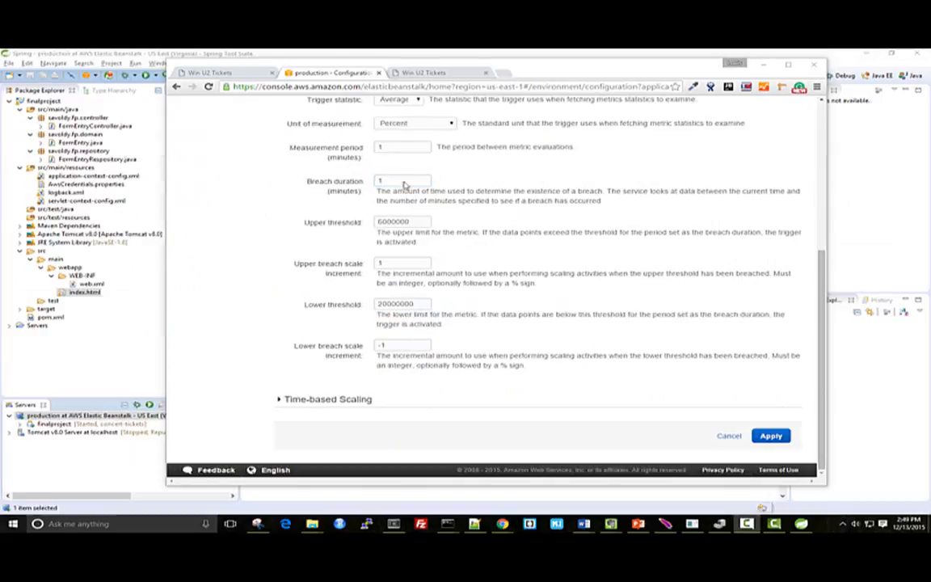
{"action": "left_click_drag", "start_coordinate": [411, 221], "coordinate": [346, 221]}
{"action": "type", "text": "50"}
{"action": "key", "text": "Tab"}
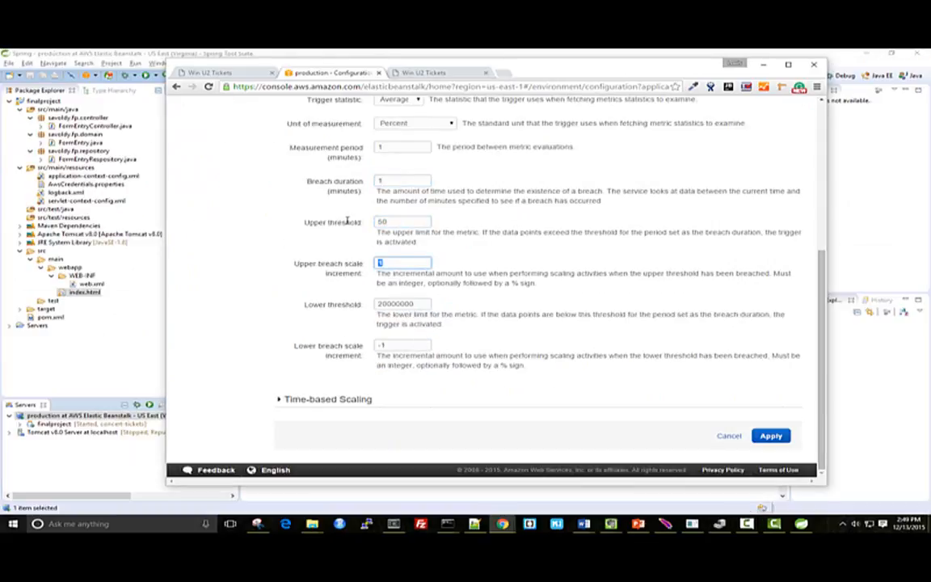
Set the upper breach scale increment to 4, lower threshold to 20 and lower breach scale increment to -2, and apply the scaling changes
{"action": "type", "text": "4"}
{"action": "key", "text": "Tab"}
{"action": "type", "text": "20"}
{"action": "key", "text": "Tab"}
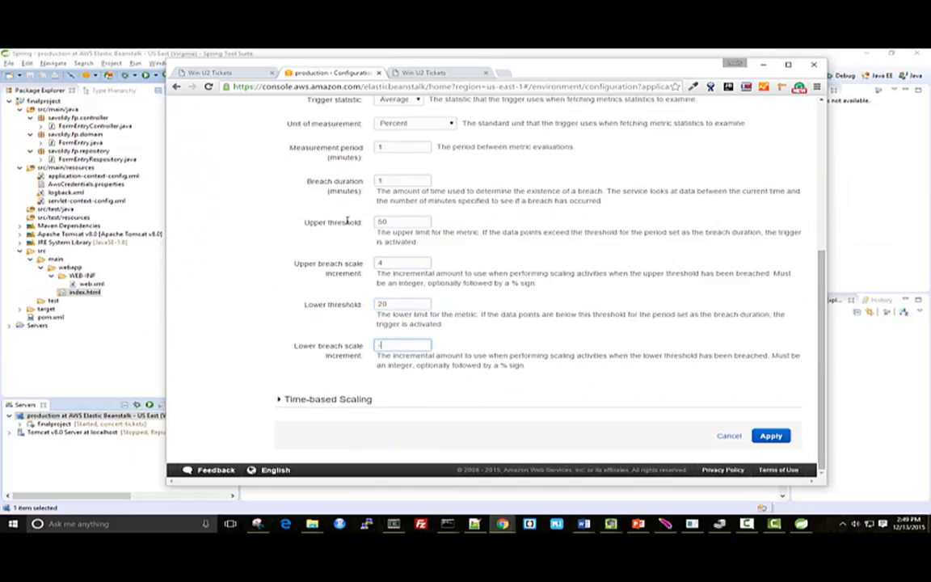
{"action": "left_click", "coordinate": [771, 436]}
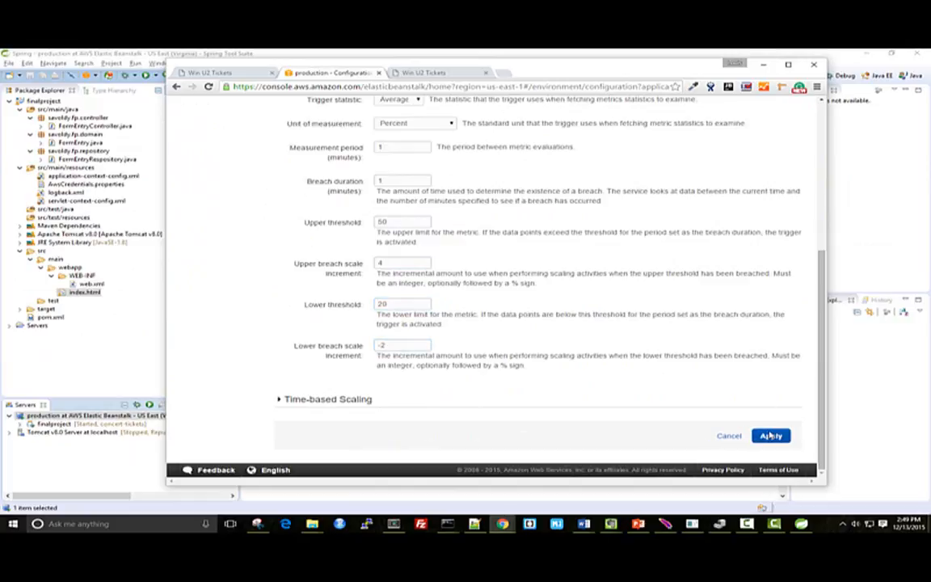
Save the production environment's current configuration under the name "cpu utilization"
{"action": "left_click", "coordinate": [234, 205]}
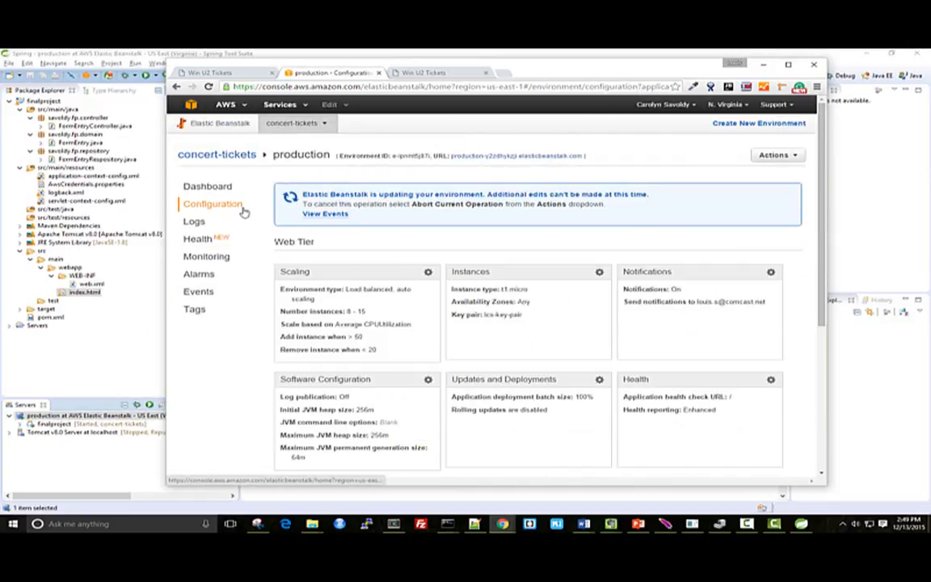
{"action": "left_click", "coordinate": [781, 163]}
{"action": "left_click", "coordinate": [695, 187]}
{"action": "left_click", "coordinate": [358, 226]}
{"action": "type", "text": "cpu"}
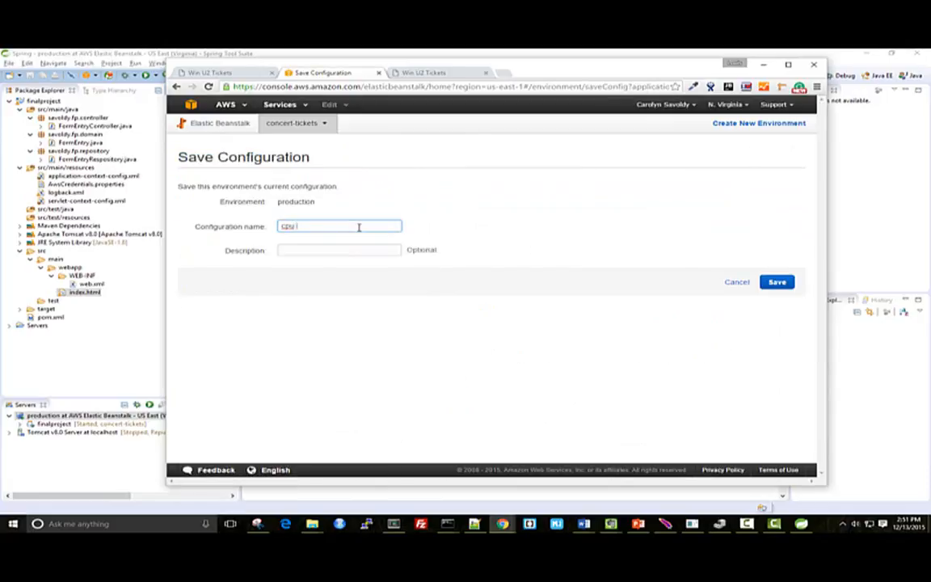
{"action": "type", "text": "-utilization"}
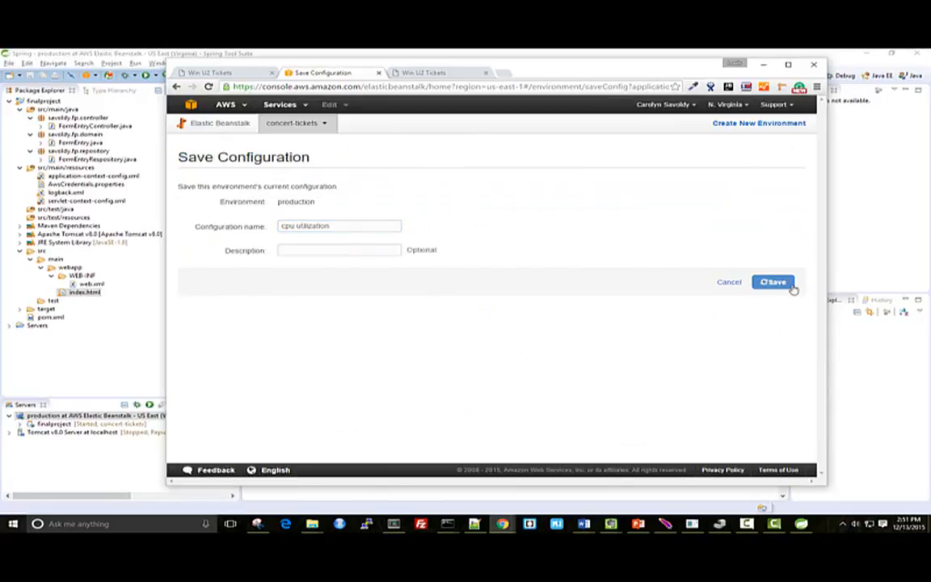
{"action": "left_click", "coordinate": [789, 285]}
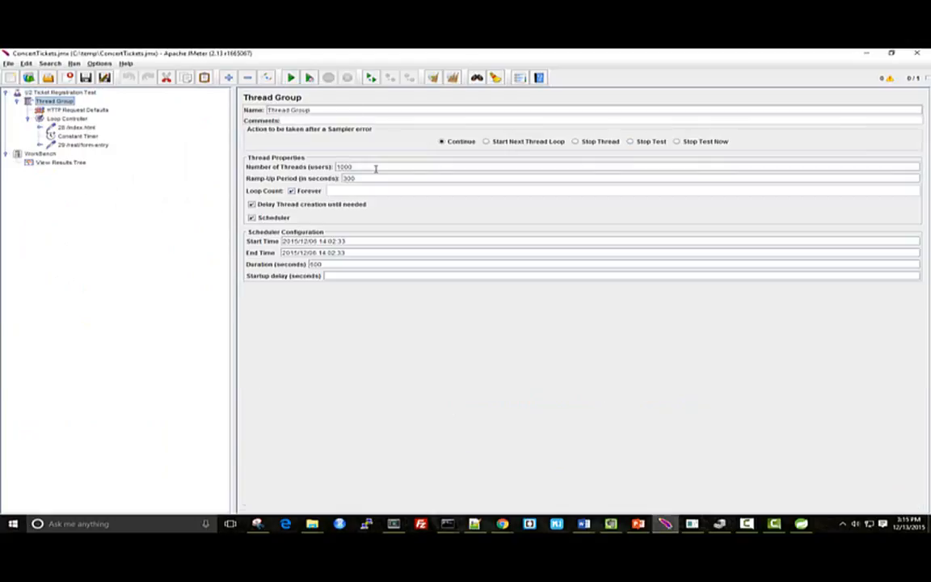
In Apache JMeter, examine the U2 Ticket Registration Test's thread group, request defaults, index.html request, constant timer and form-entry request body
{"action": "left_click_drag", "start_coordinate": [376, 168], "coordinate": [339, 167]}
{"action": "left_click", "coordinate": [364, 178]}
{"action": "left_click_drag", "start_coordinate": [322, 264], "coordinate": [310, 265]}
{"action": "left_click", "coordinate": [97, 109]}
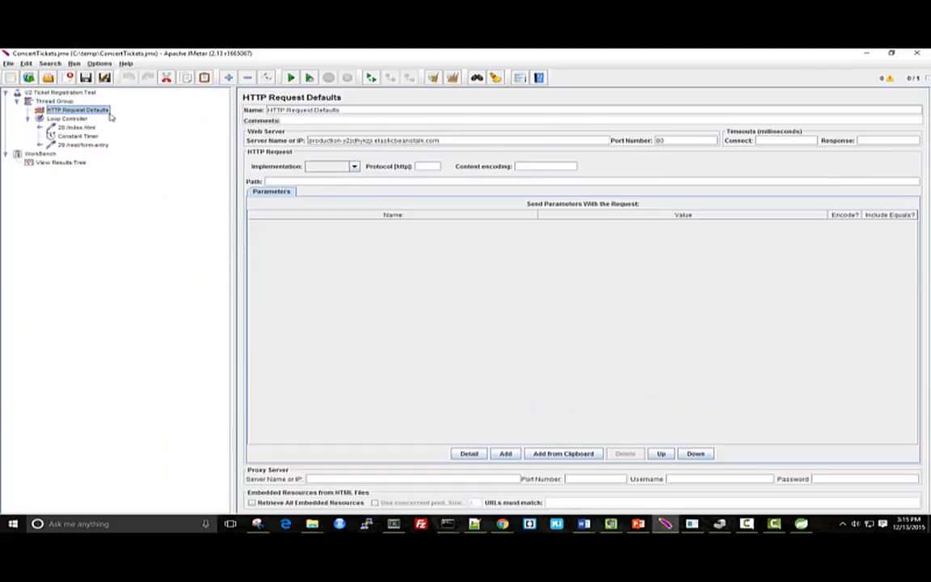
{"action": "left_click", "coordinate": [81, 127]}
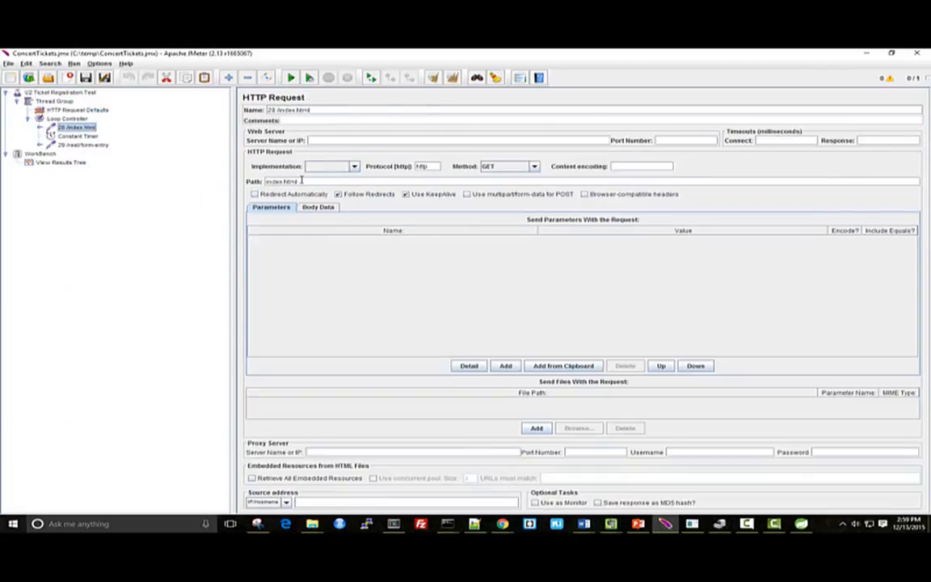
{"action": "left_click", "coordinate": [79, 137]}
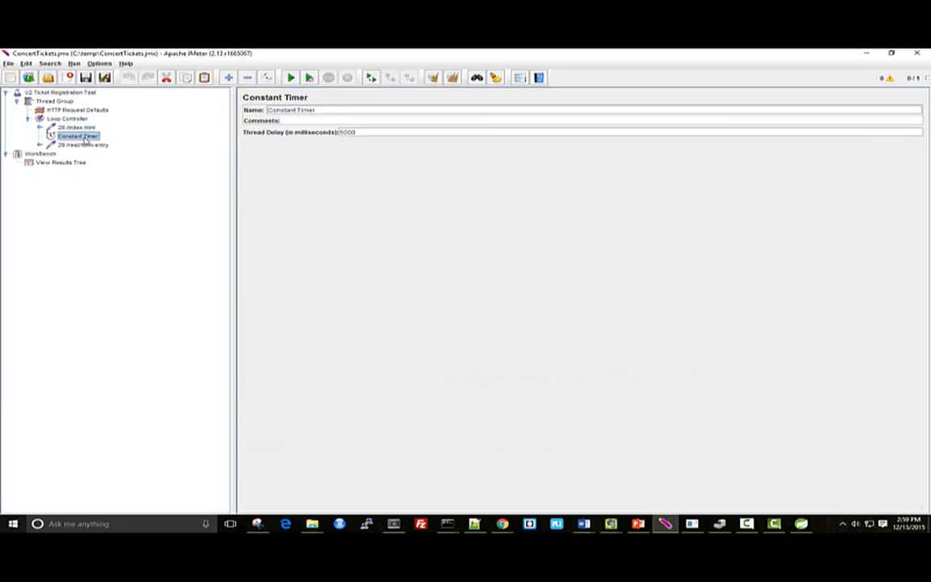
{"action": "left_click", "coordinate": [85, 145]}
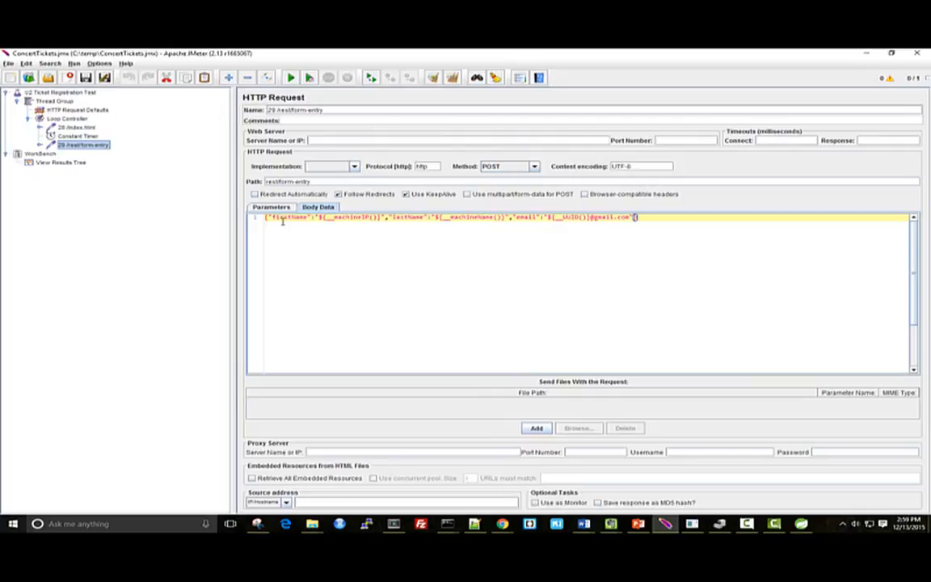
{"action": "left_click_drag", "start_coordinate": [324, 218], "coordinate": [373, 218]}
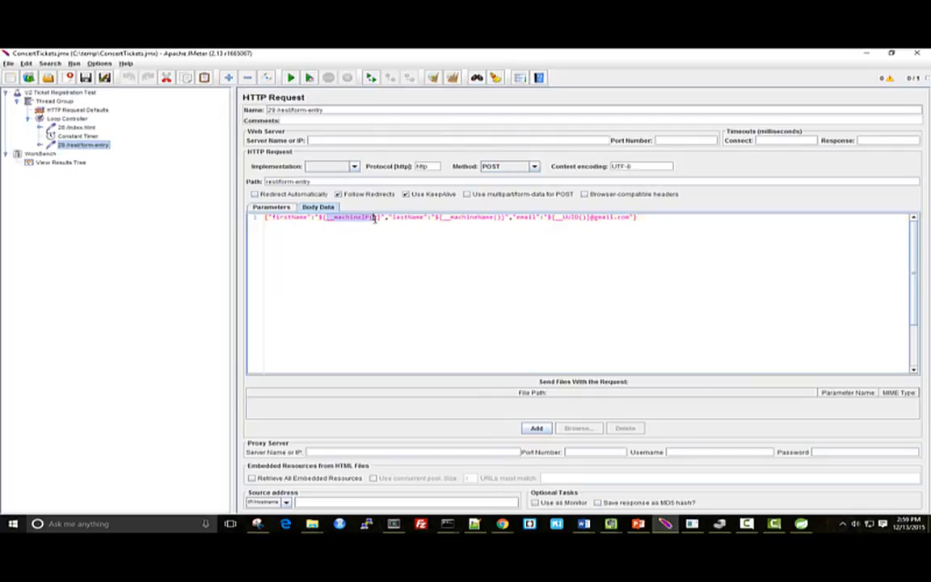
{"action": "left_click_drag", "start_coordinate": [458, 218], "coordinate": [496, 223]}
{"action": "left_click", "coordinate": [521, 218]}
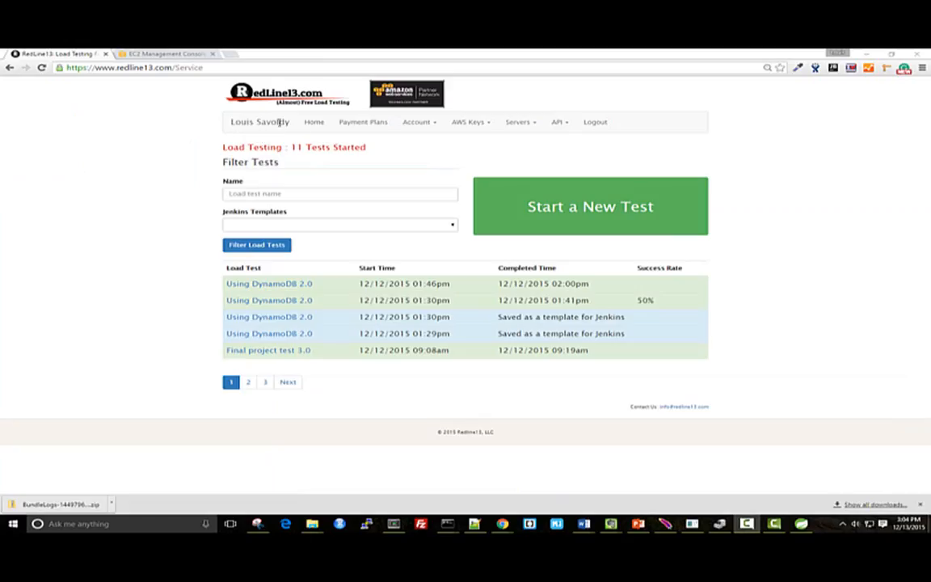
Start a new JMeter load test on RedLine13 and upload ConcertTickets.jmx as its JMX file
{"action": "left_click", "coordinate": [520, 214]}
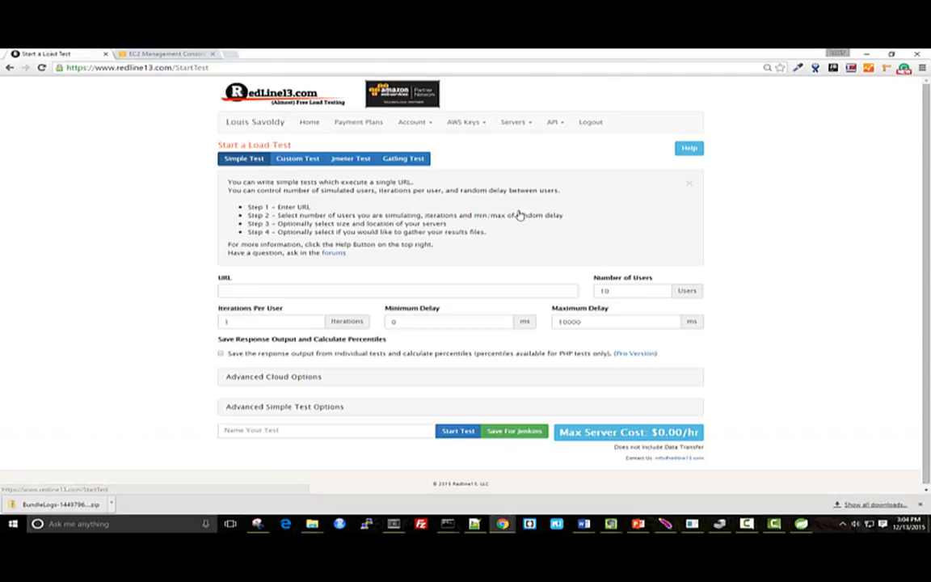
{"action": "left_click", "coordinate": [346, 159]}
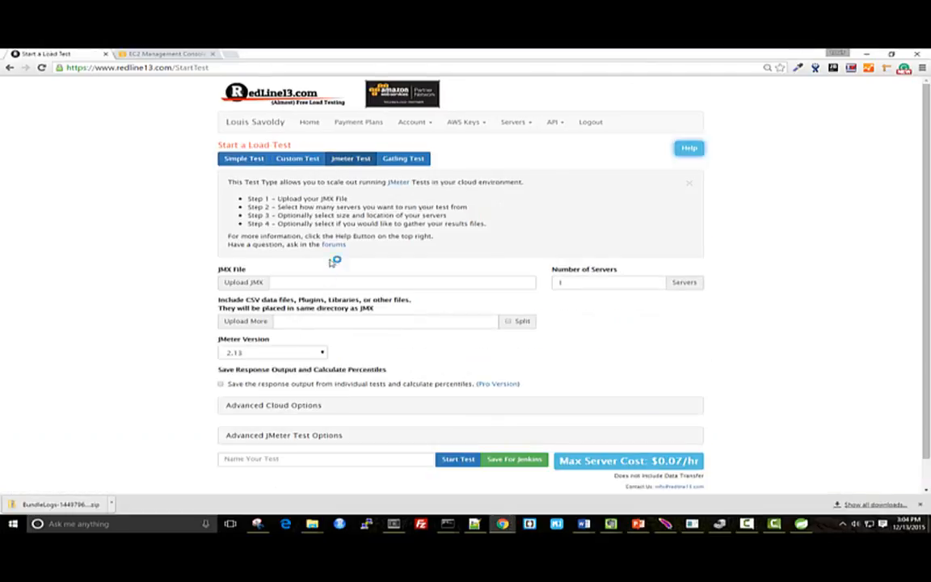
{"action": "left_click", "coordinate": [259, 279]}
{"action": "left_click", "coordinate": [142, 111]}
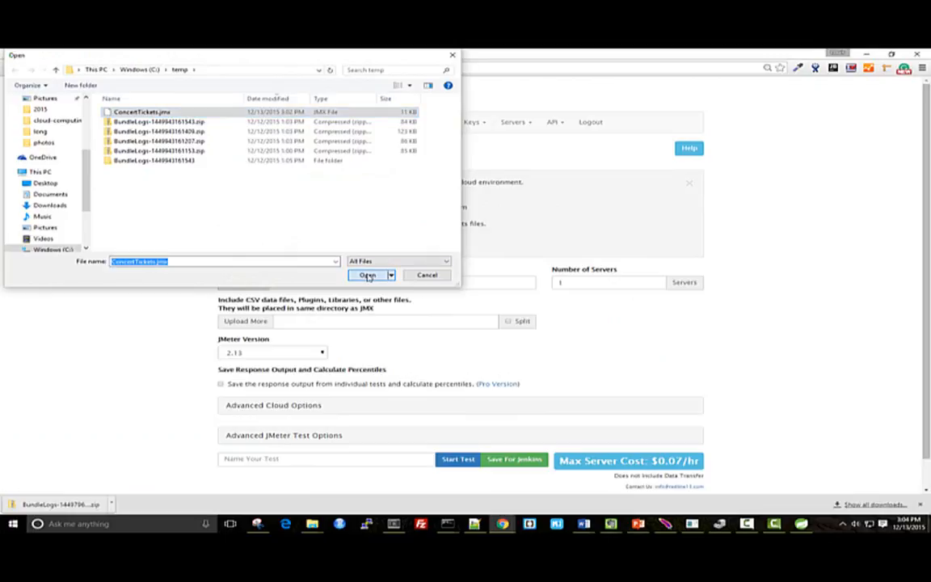
{"action": "left_click", "coordinate": [368, 275]}
{"action": "scroll", "coordinate": [373, 355], "scroll_direction": "down", "scroll_amount": 1}
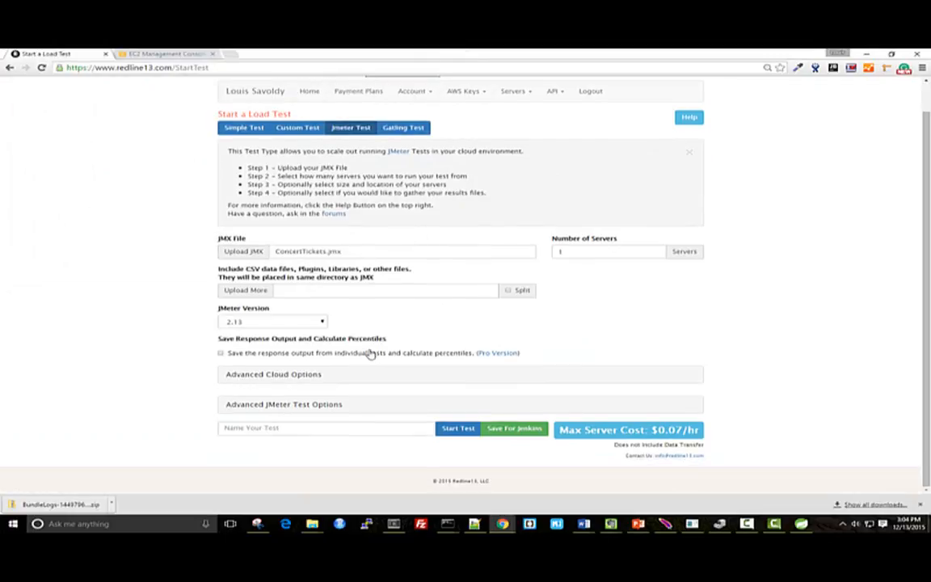
In the advanced cloud options, set the load agents' size to t2.micro and the number of servers to 8
{"action": "left_click", "coordinate": [302, 376]}
{"action": "scroll", "coordinate": [306, 379], "scroll_direction": "down", "scroll_amount": 4}
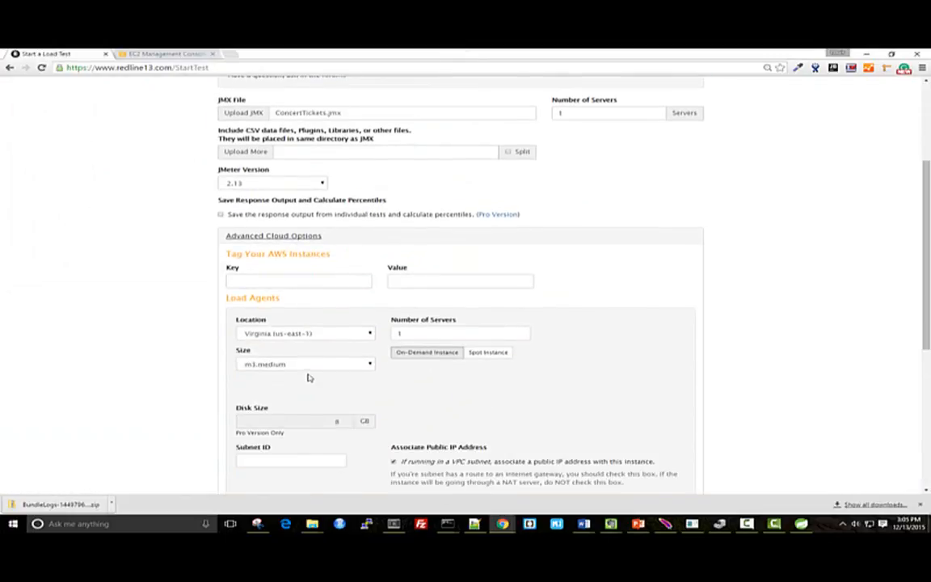
{"action": "left_click", "coordinate": [315, 321]}
{"action": "left_click", "coordinate": [259, 120]}
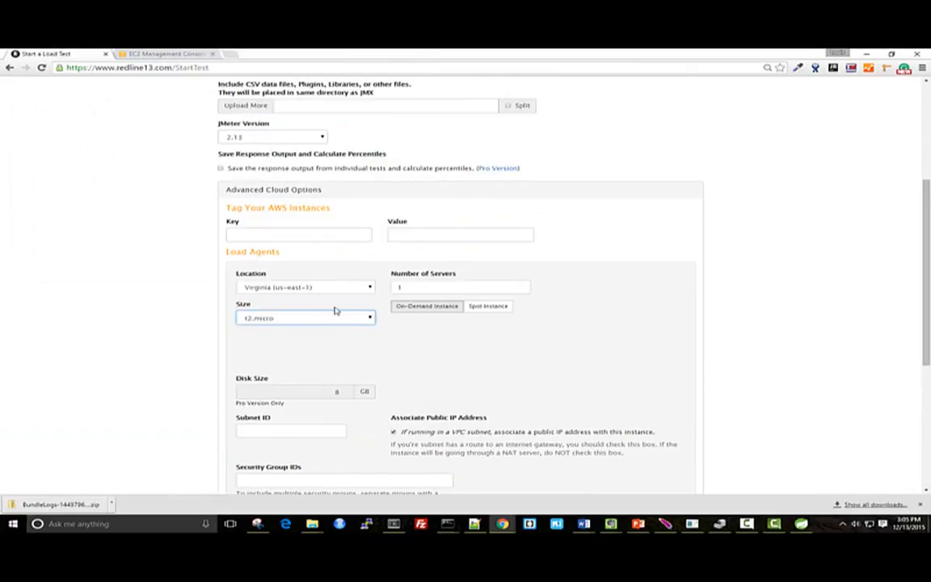
{"action": "scroll", "coordinate": [347, 343], "scroll_direction": "down", "scroll_amount": 3}
{"action": "key", "text": "Tab"}
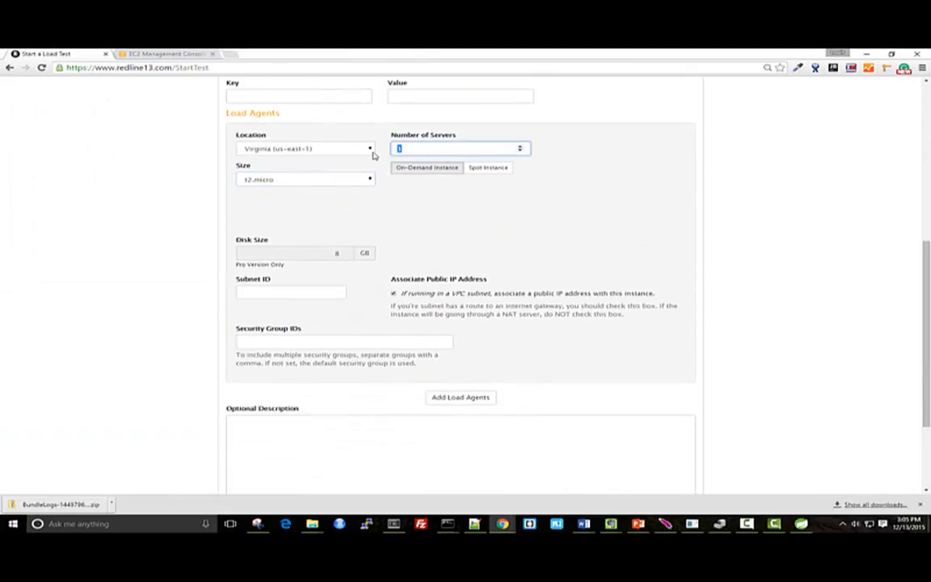
Copy the selected production instance's subnet ID from the EC2 console into the load agents' Subnet ID
{"action": "left_click", "coordinate": [305, 292]}
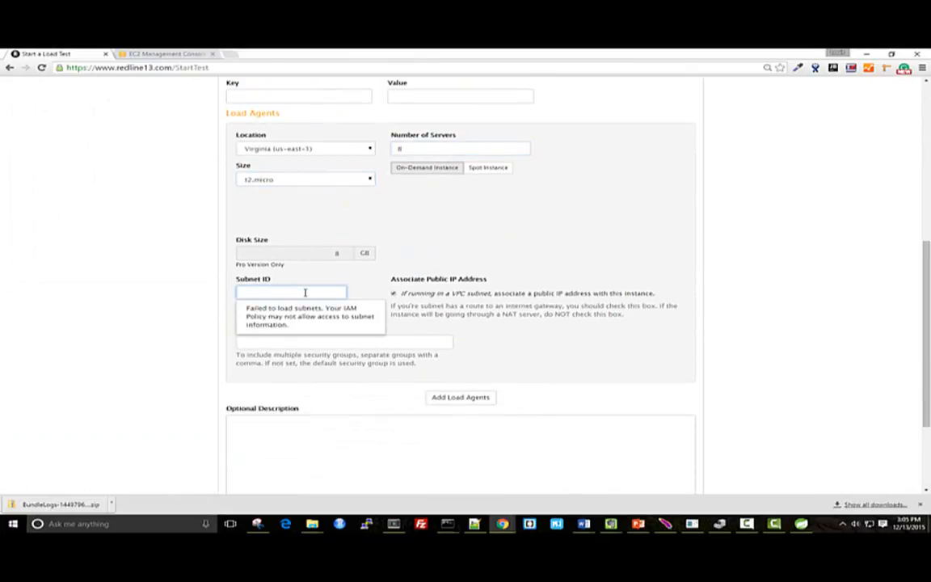
{"action": "left_click", "coordinate": [158, 53]}
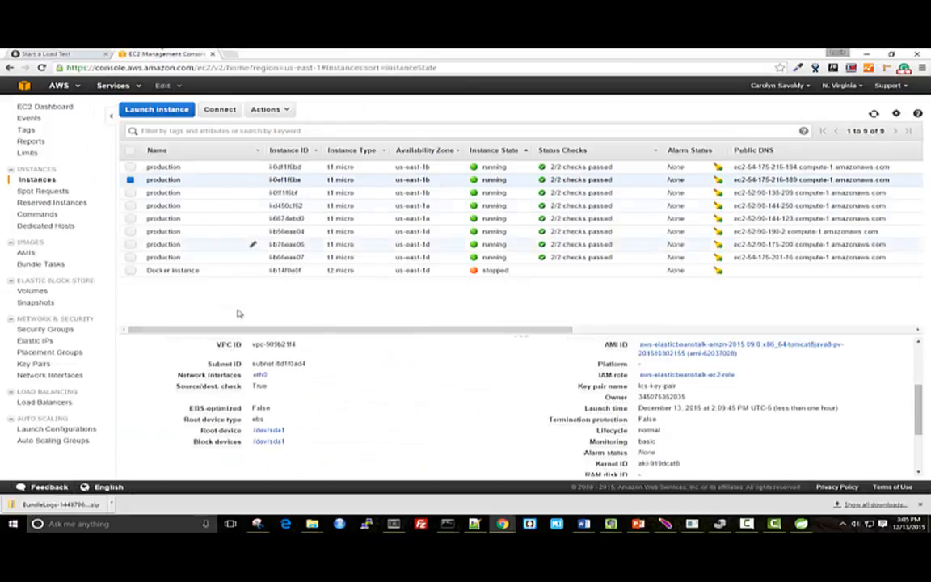
{"action": "left_click_drag", "start_coordinate": [319, 367], "coordinate": [259, 364]}
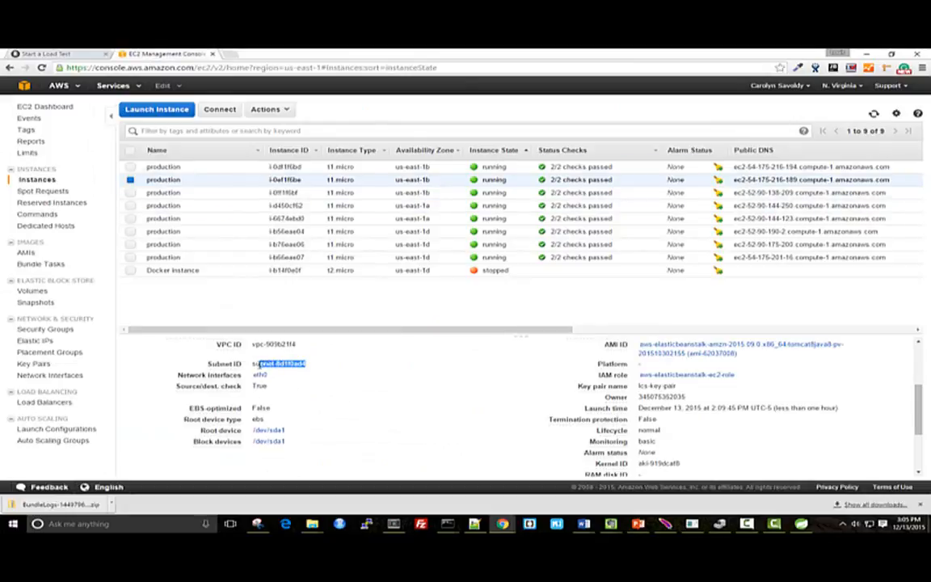
{"action": "key", "text": "ctrl+c"}
{"action": "key", "text": "ctrl+shift+Tab"}
{"action": "key", "text": "ctrl+v"}
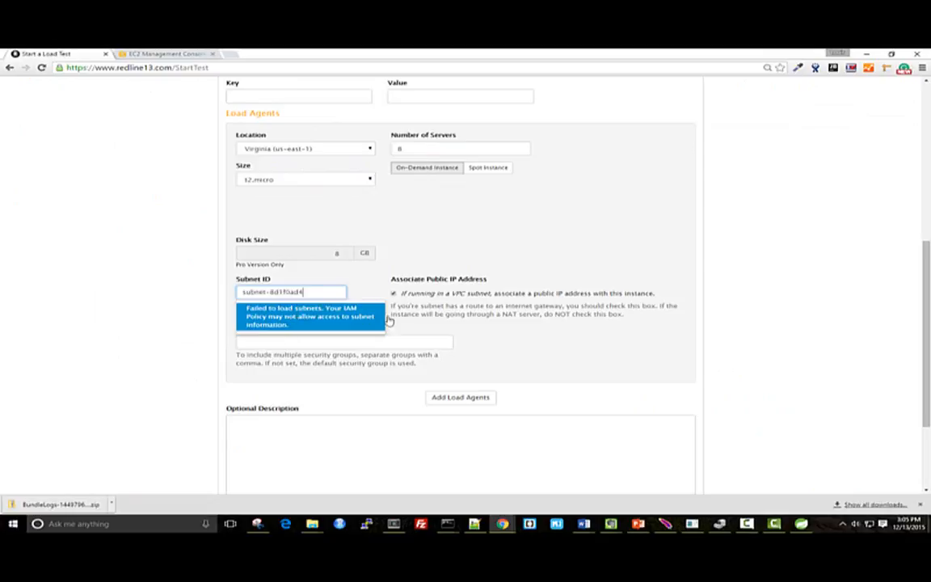
Name the load test "Ticket test v1.0" and start it
{"action": "scroll", "coordinate": [485, 364], "scroll_direction": "down", "scroll_amount": 3}
{"action": "left_click", "coordinate": [345, 426]}
{"action": "type", "text": "T"}
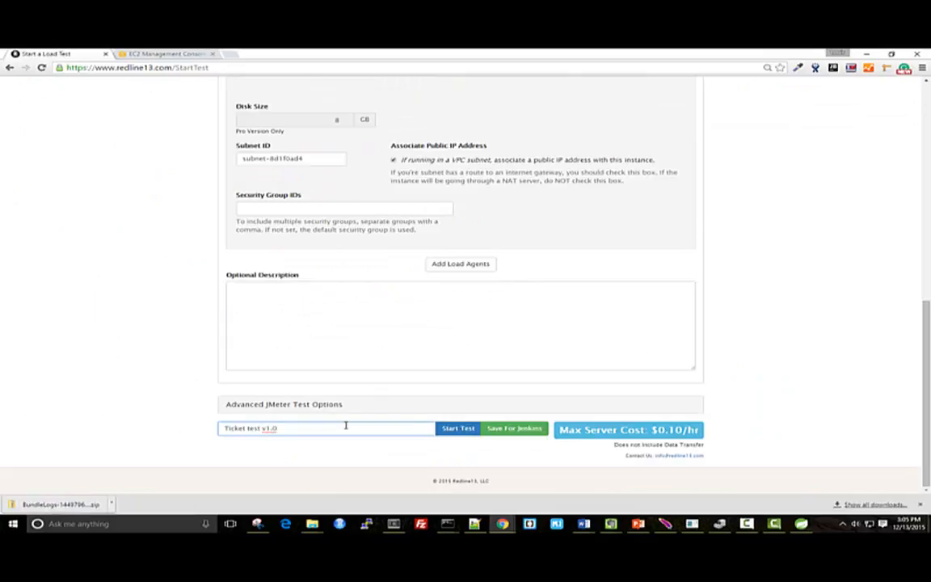
{"action": "type", "text": "icket test v1.0"}
{"action": "left_click", "coordinate": [458, 430]}
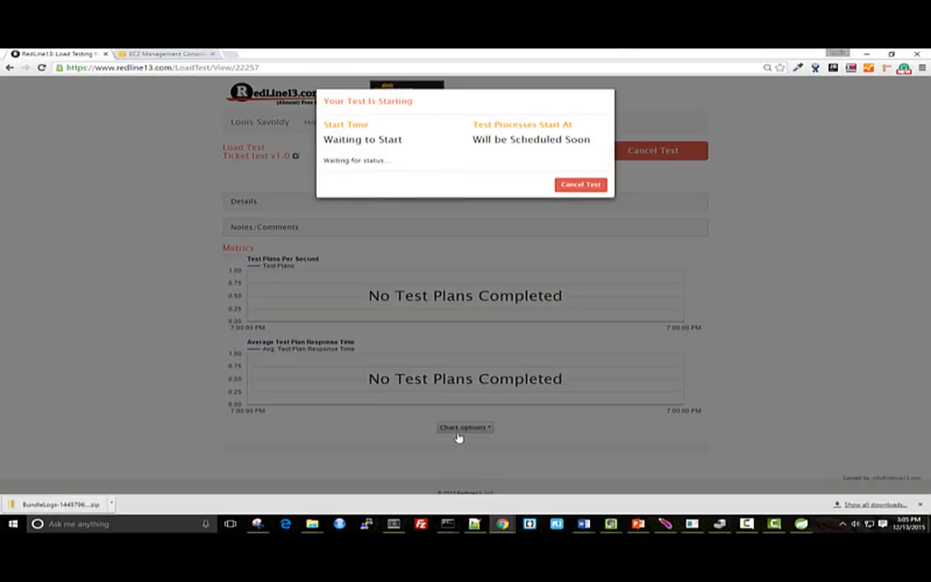
Refresh the EC2 instances list to check the load test servers, and return to the RedLine13 load test
{"action": "left_click", "coordinate": [134, 51]}
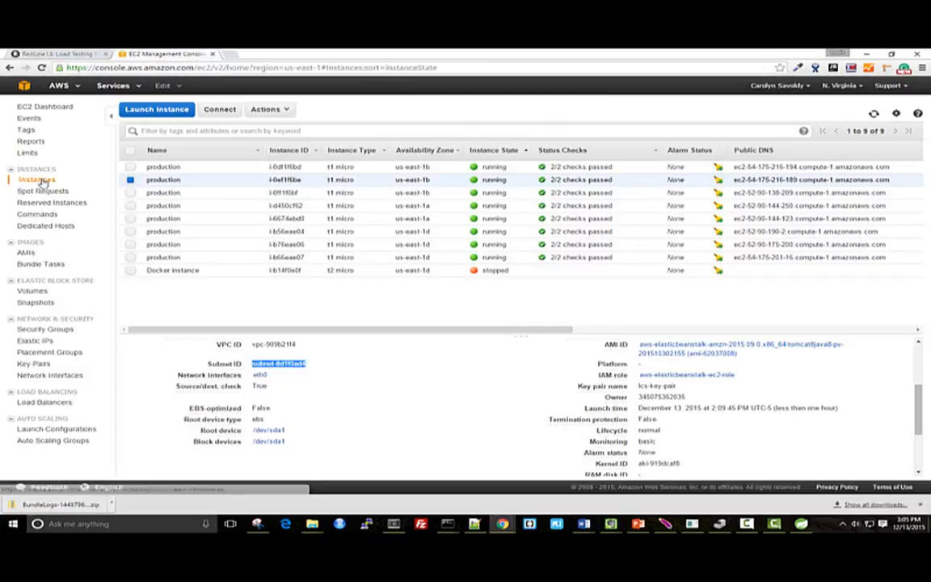
{"action": "left_click", "coordinate": [874, 113]}
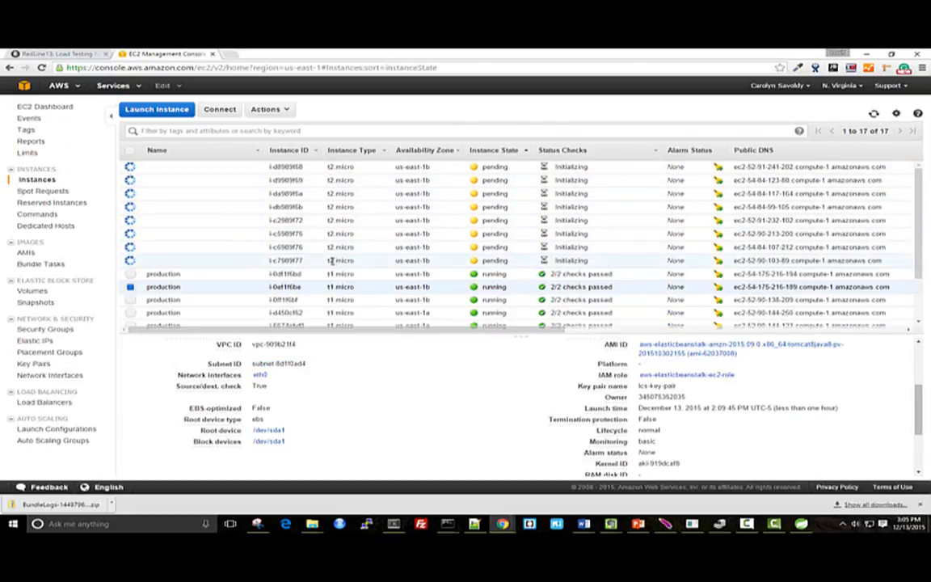
{"action": "left_click", "coordinate": [70, 51]}
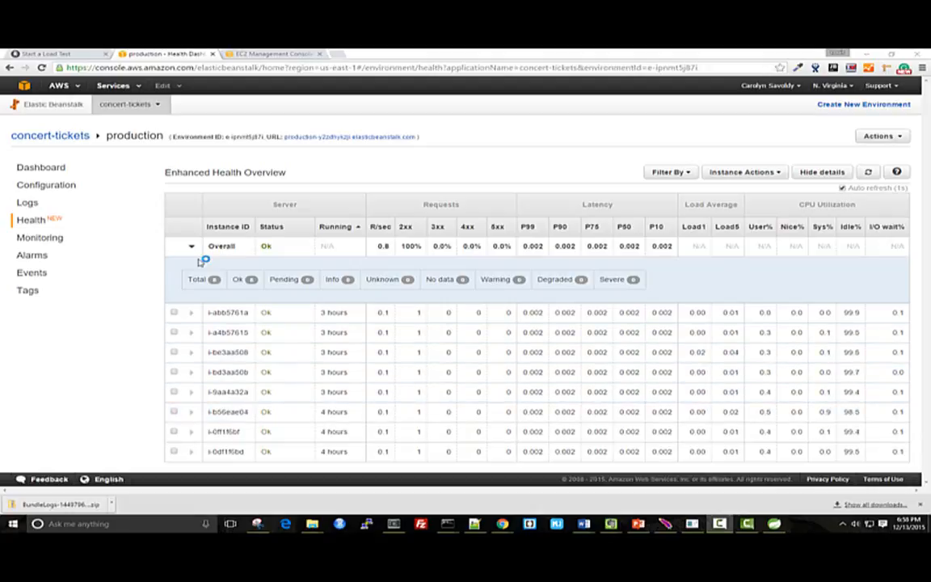
Open the production environment's monitoring overview in Elastic Beanstalk
{"action": "left_click", "coordinate": [59, 240]}
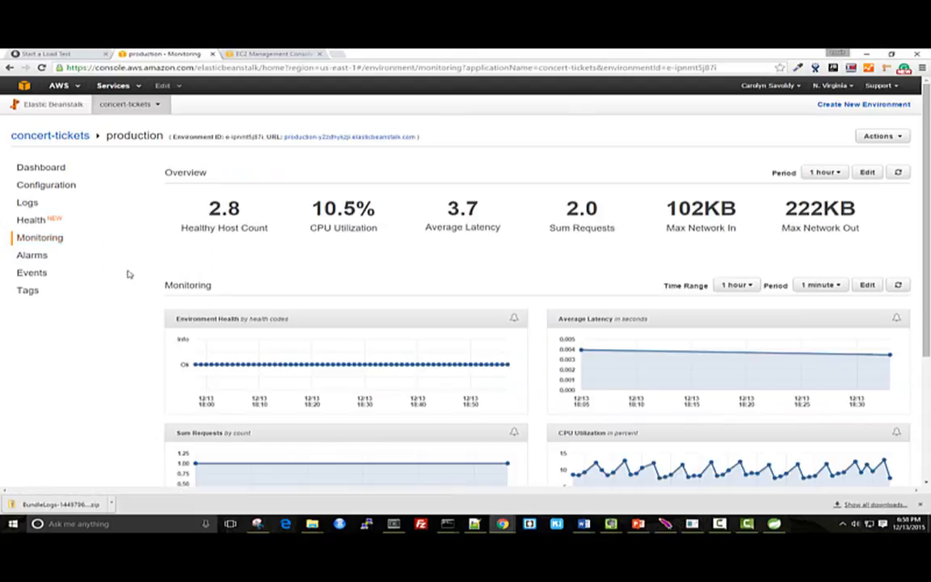
Examine the production environment's monitoring graphs and the available time range options
{"action": "scroll", "coordinate": [266, 291], "scroll_direction": "down", "scroll_amount": 2}
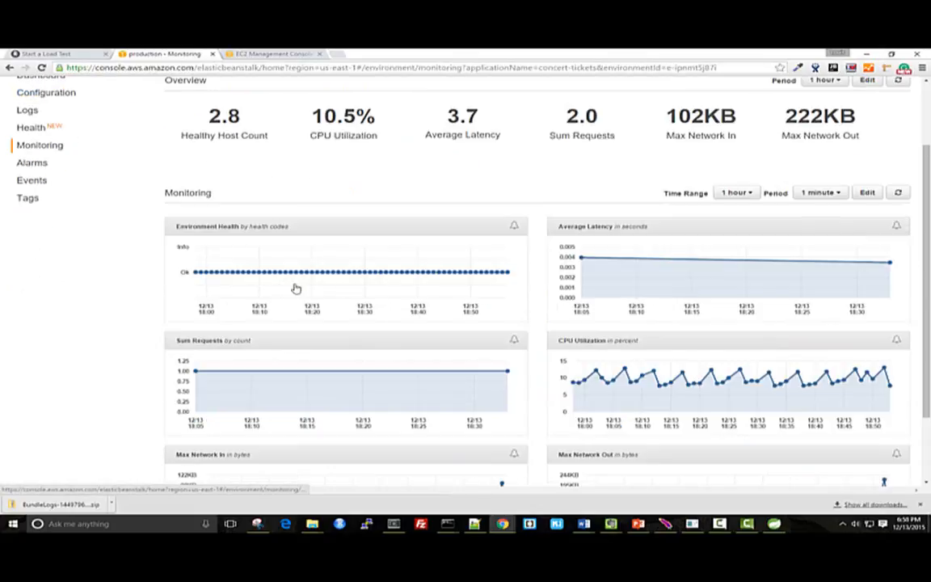
{"action": "left_click", "coordinate": [744, 194]}
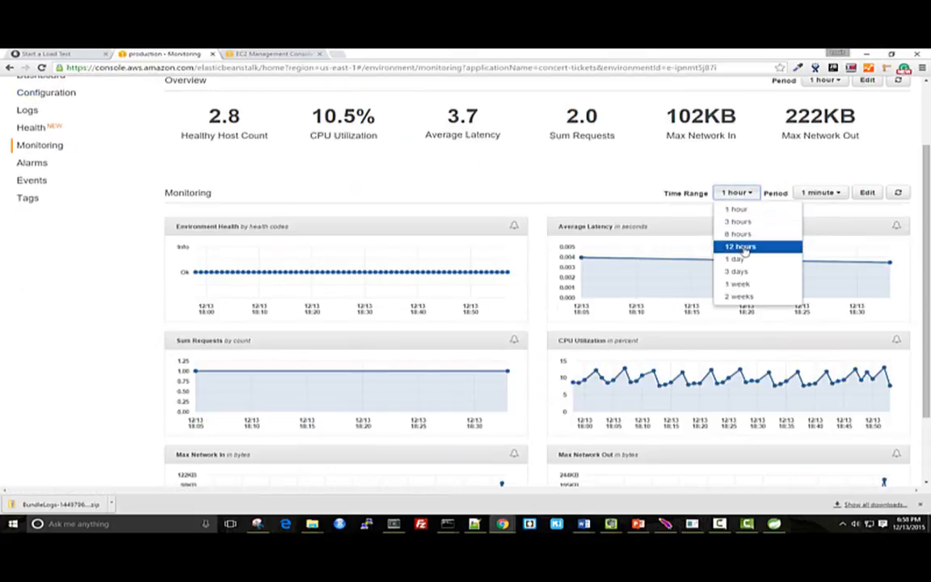
{"action": "left_click", "coordinate": [669, 206]}
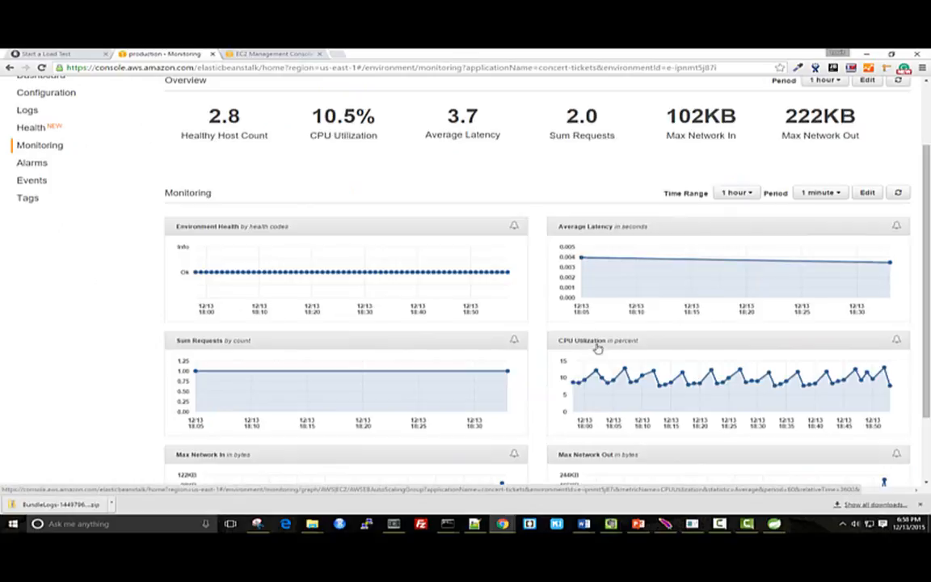
{"action": "scroll", "coordinate": [586, 368], "scroll_direction": "down", "scroll_amount": 1}
{"action": "scroll", "coordinate": [587, 368], "scroll_direction": "up", "scroll_amount": 1}
{"action": "scroll", "coordinate": [586, 368], "scroll_direction": "up", "scroll_amount": 1}
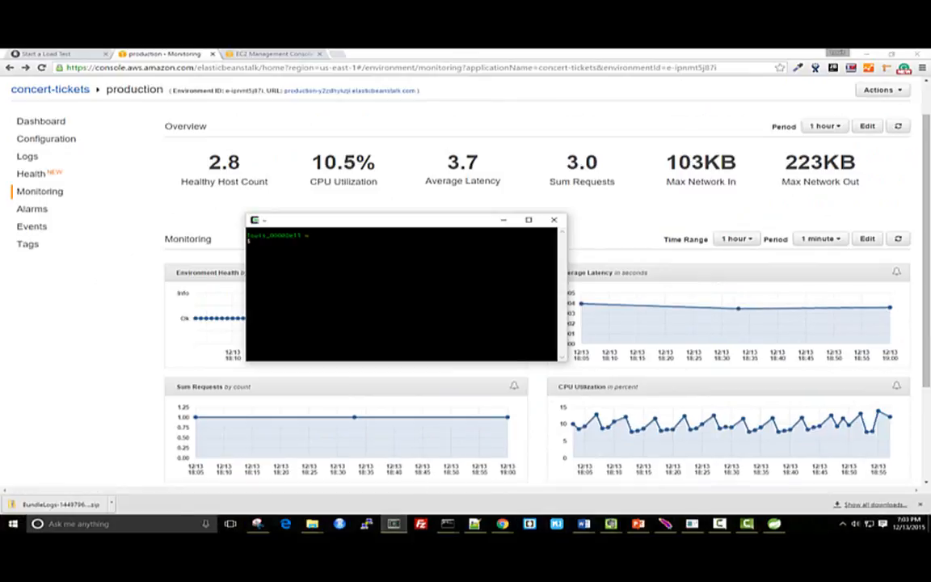
Connect over SSH as ec2-user to the production instance and enable vi command-line editing with "set -o vi"
{"action": "key", "text": "Up"}
{"action": "key", "text": "Return"}
{"action": "type", "text": "set -o vi"}
{"action": "key", "text": "Return"}
Change to /usr/share/tomcat8/logs, follow the Tomcat log with tail, and adjust the terminal window on the desktop
{"action": "type", "text": "/cd"}
{"action": "key", "text": "Return"}
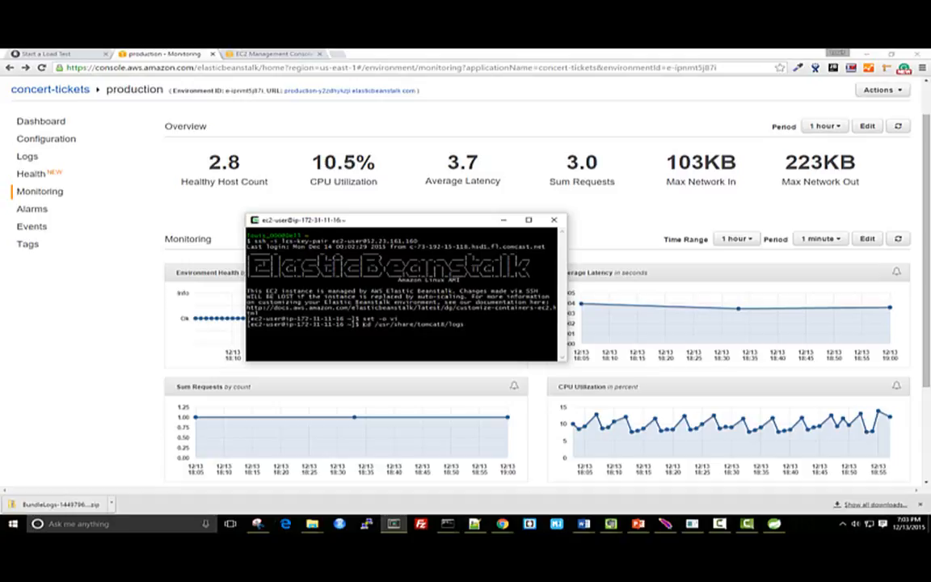
{"action": "key", "text": "Return"}
{"action": "type", "text": "/tail"}
{"action": "key", "text": "Return"}
{"action": "key", "text": "Return"}
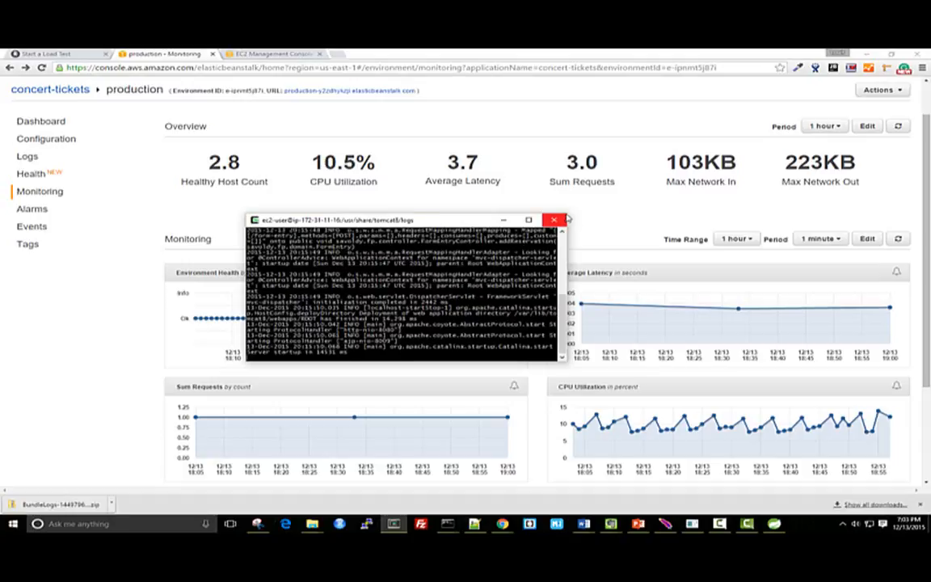
{"action": "left_click_drag", "start_coordinate": [569, 217], "coordinate": [873, 104]}
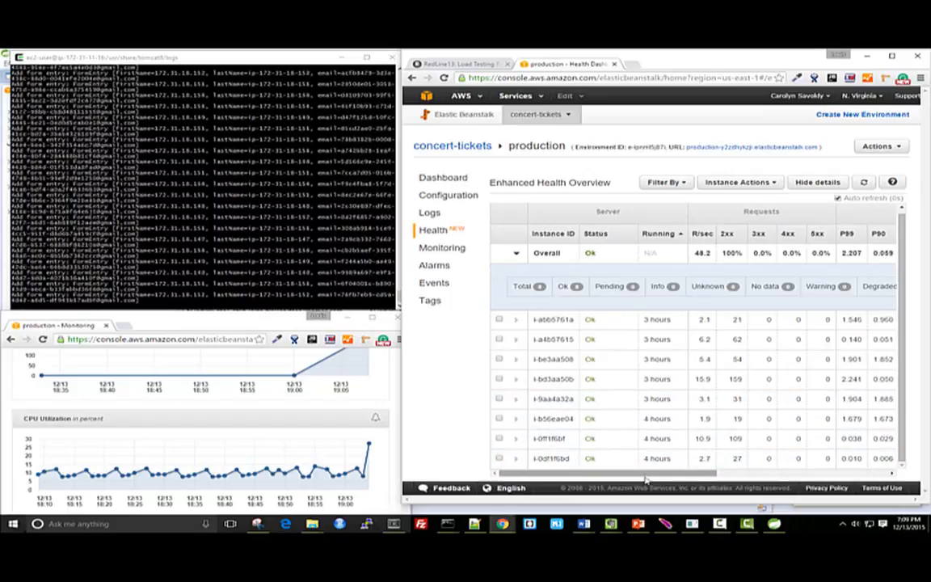
Widen the production health overview window so that the request, latency and load average columns fit
{"action": "mouse_move", "coordinate": [646, 476]}
{"action": "left_mouse_down"}
{"action": "mouse_move", "coordinate": [761, 472]}
{"action": "mouse_move", "coordinate": [796, 460]}
{"action": "left_mouse_up"}
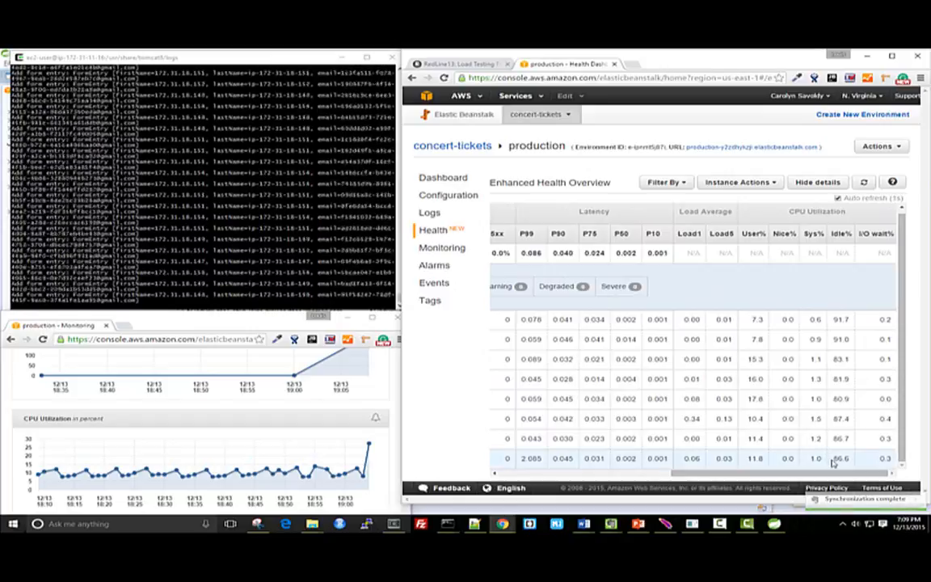
{"action": "left_click_drag", "start_coordinate": [827, 474], "coordinate": [661, 486]}
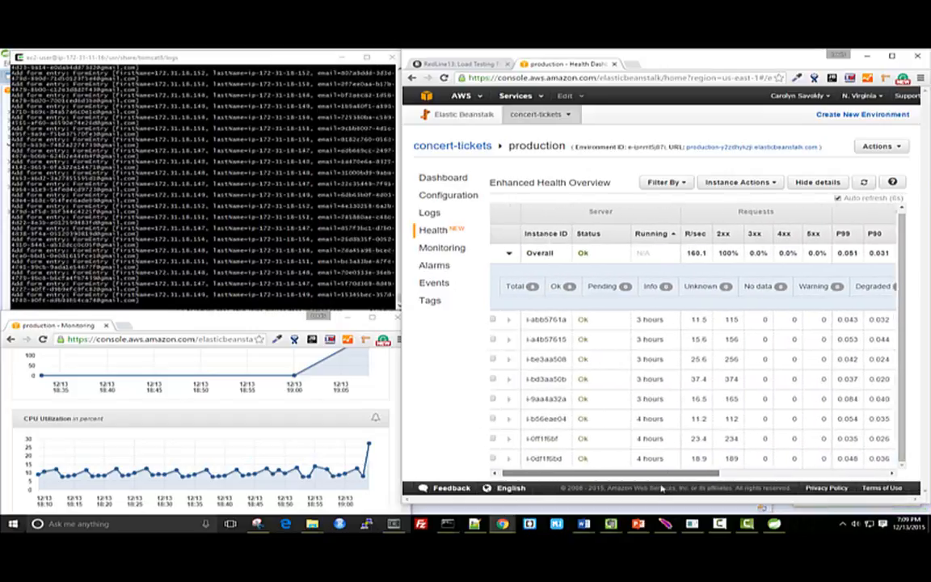
{"action": "left_click_drag", "start_coordinate": [401, 382], "coordinate": [162, 379]}
{"action": "left_click_drag", "start_coordinate": [592, 477], "coordinate": [599, 480]}
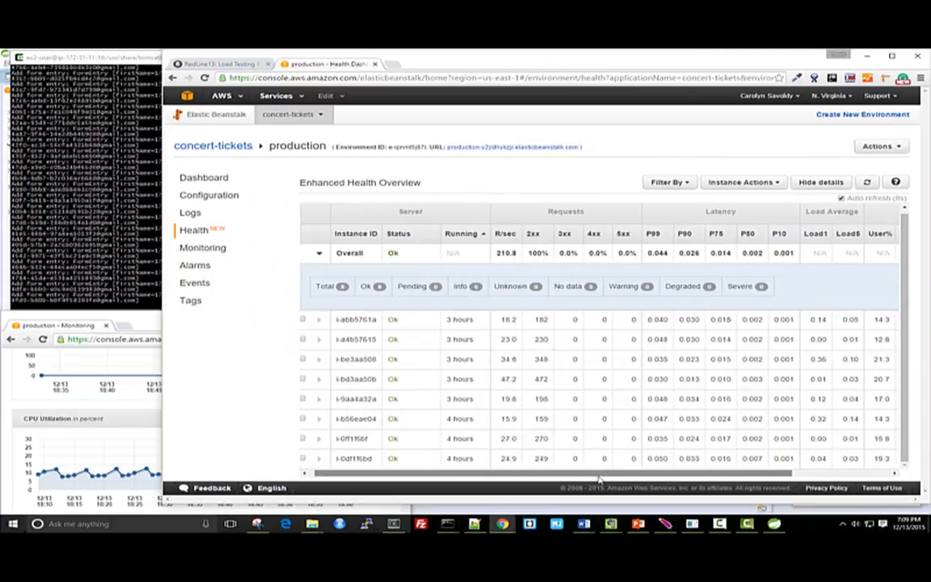
Reload the production health page and examine the instances' requests per second and CPU utilization
{"action": "left_click", "coordinate": [656, 77]}
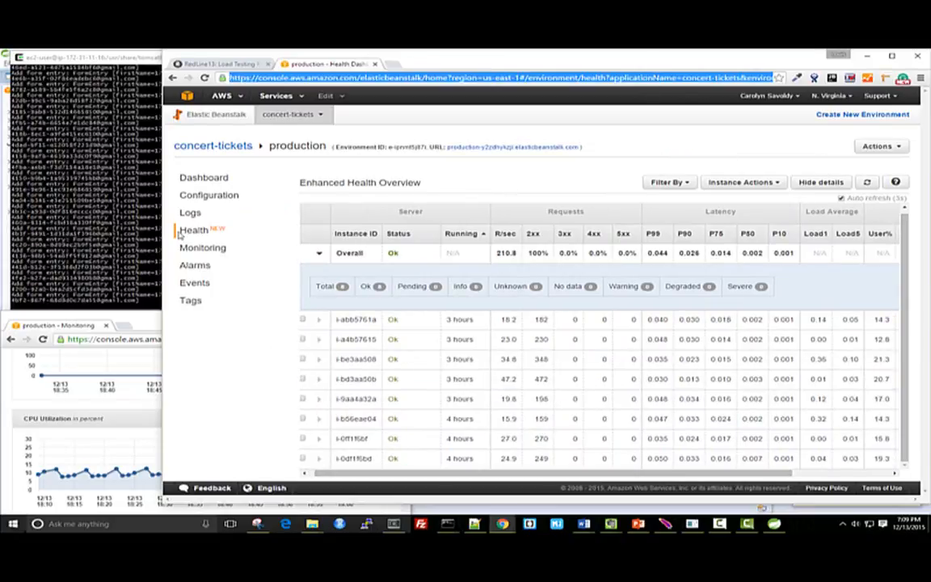
{"action": "key", "text": "Return"}
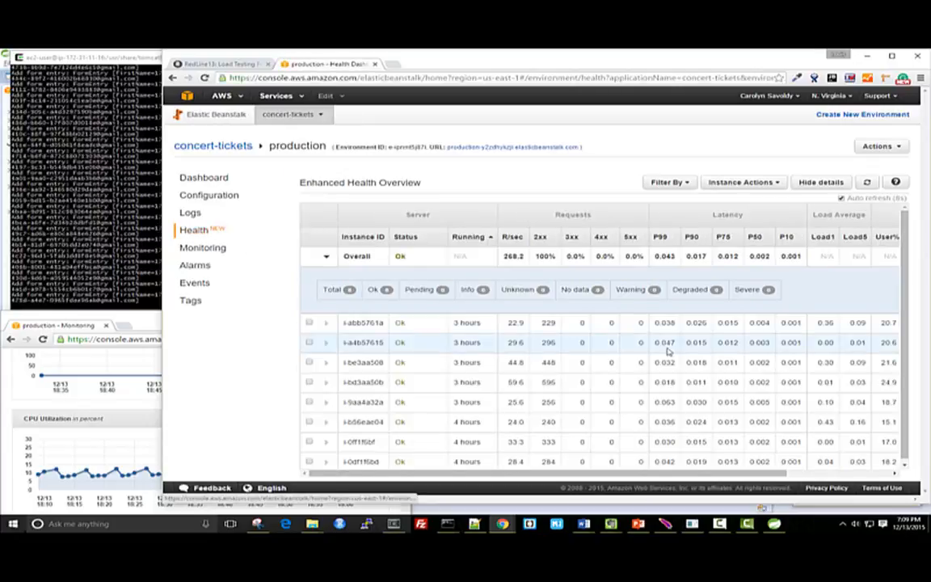
{"action": "left_click_drag", "start_coordinate": [772, 477], "coordinate": [899, 475]}
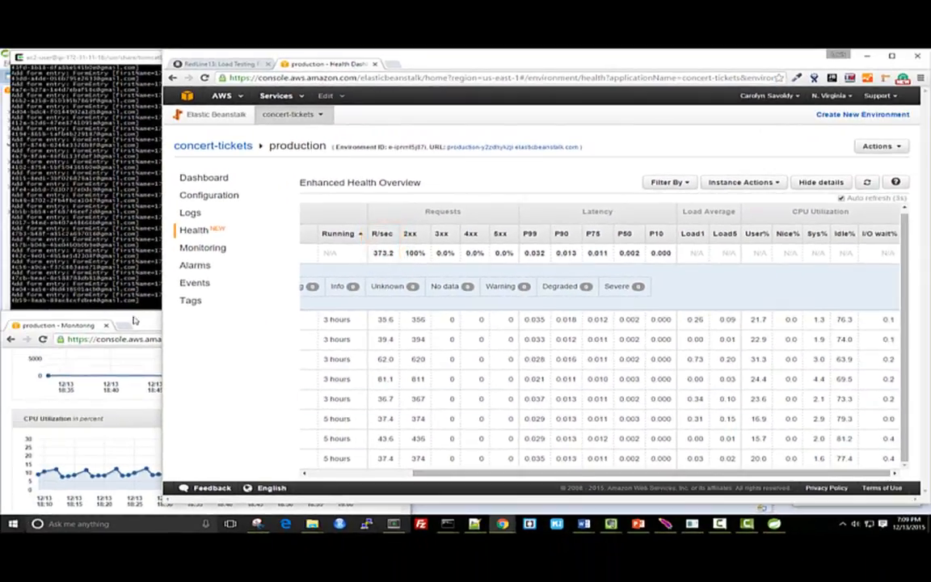
Enlarge the monitoring window to full screen and review the production environment's overview metrics and graphs
{"action": "left_click", "coordinate": [145, 317]}
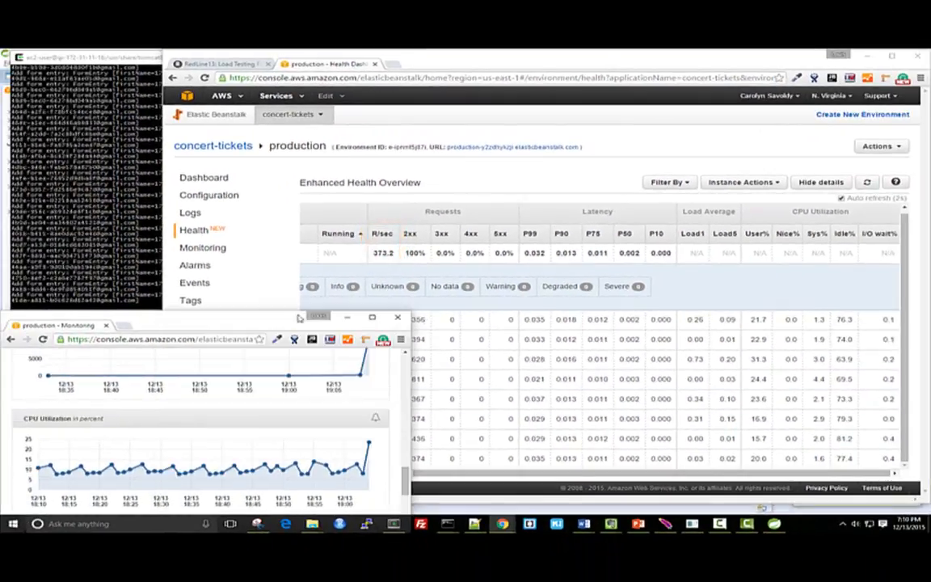
{"action": "left_click", "coordinate": [373, 317]}
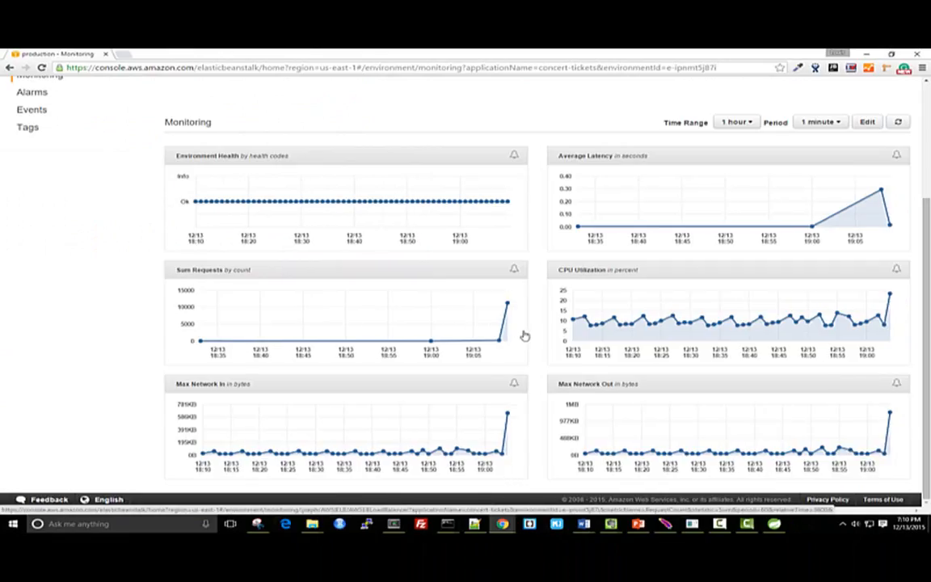
{"action": "scroll", "coordinate": [527, 336], "scroll_direction": "up", "scroll_amount": 5}
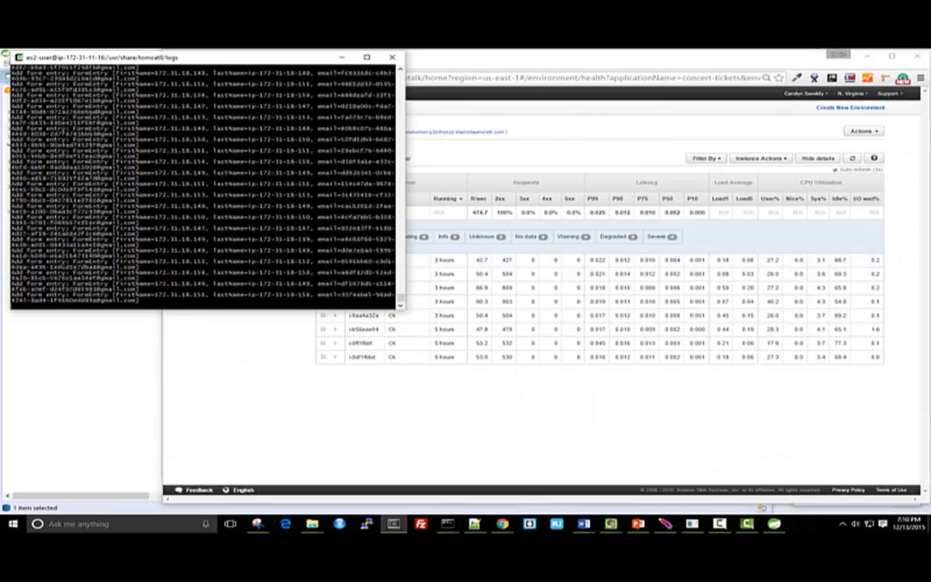
View the Tomcat log output in a full-screen terminal, and return to the enhanced health overview
{"action": "left_click", "coordinate": [367, 58]}
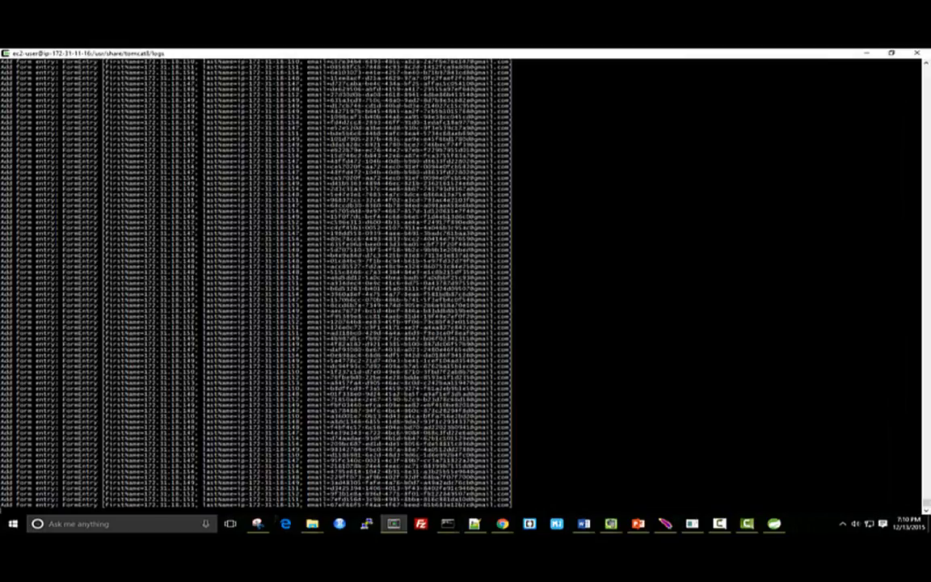
{"action": "left_click", "coordinate": [891, 53]}
{"action": "left_click", "coordinate": [703, 425]}
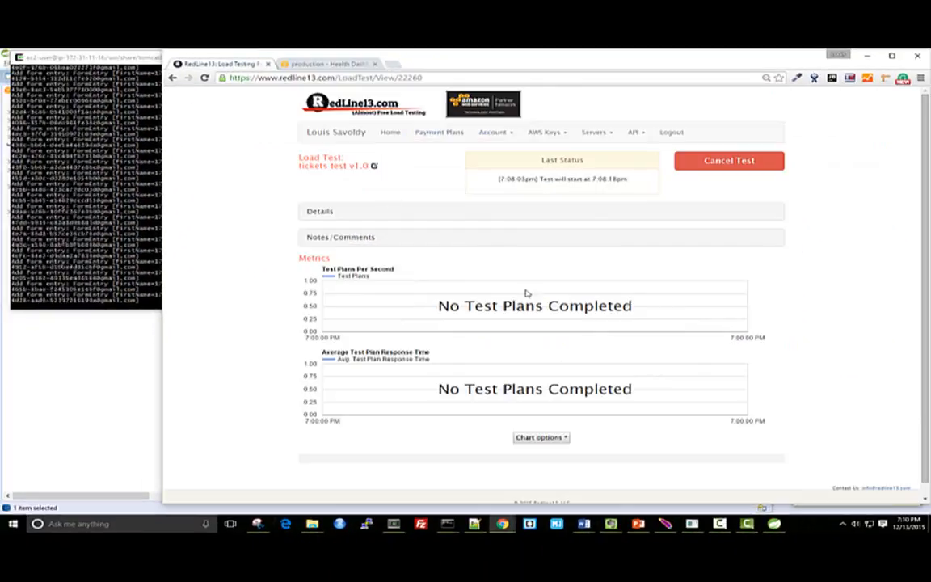
Check the RedLine13 load test's status and metrics, and compare the instance's Tomcat log with the health overview
{"action": "scroll", "coordinate": [525, 294], "scroll_direction": "down", "scroll_amount": 1}
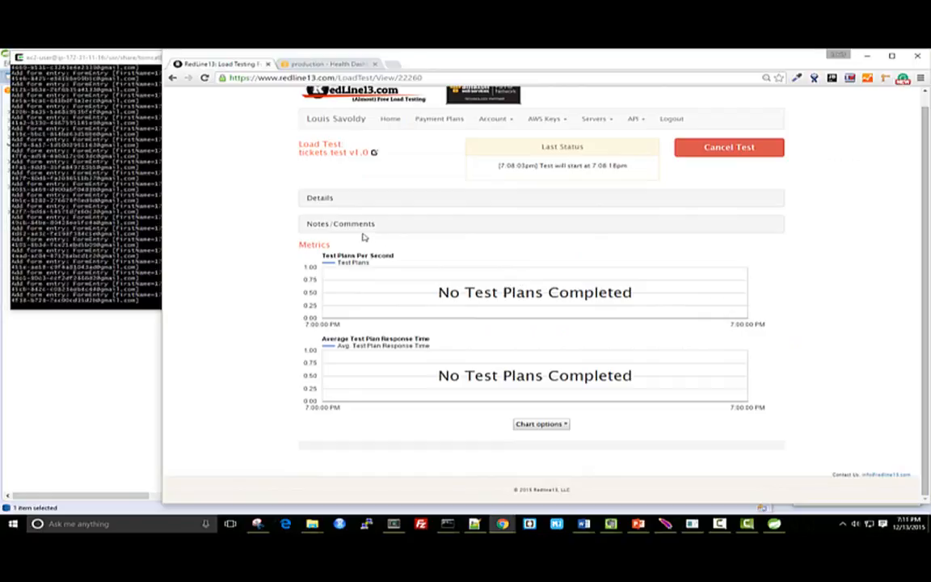
{"action": "left_click", "coordinate": [284, 63]}
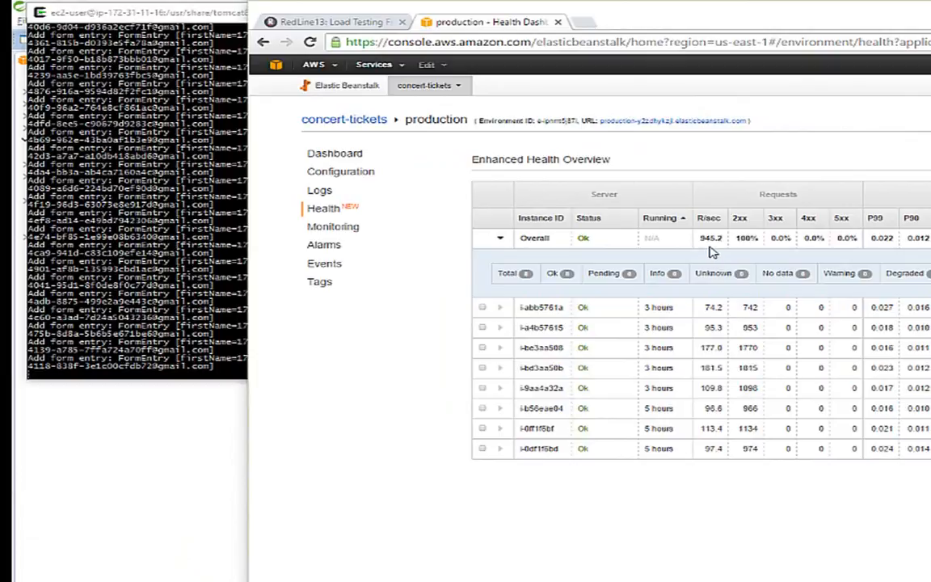
{"action": "left_click", "coordinate": [243, 354]}
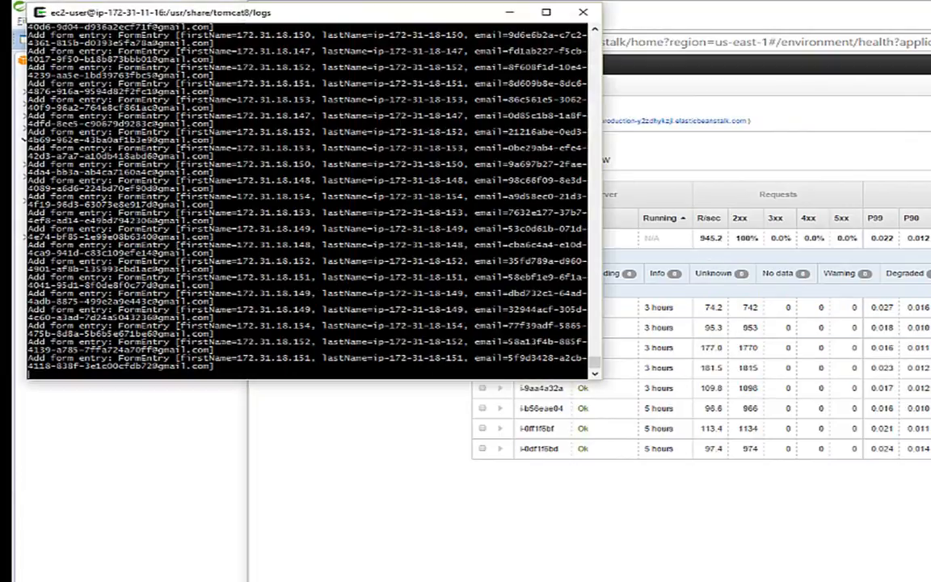
{"action": "left_click", "coordinate": [287, 444]}
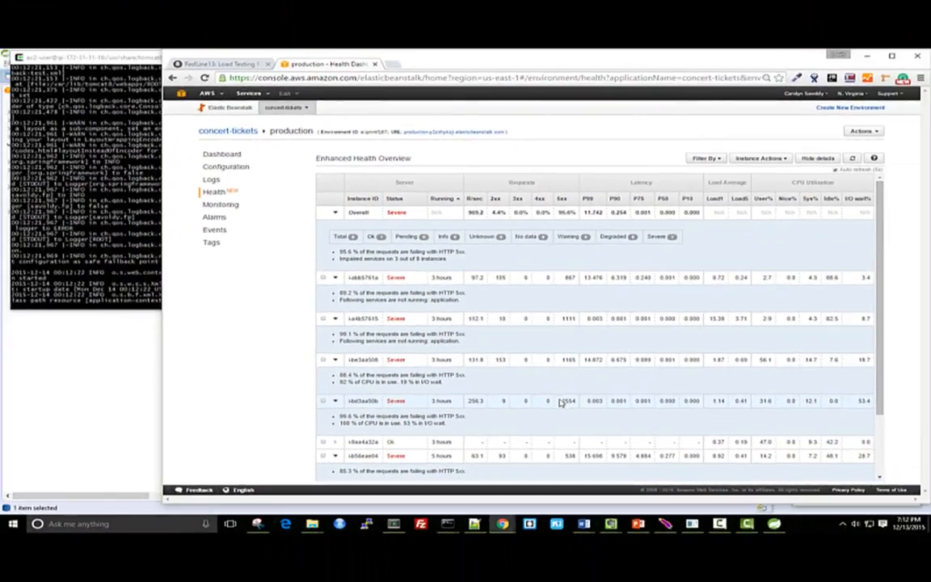
Check the Tomcat log in the terminal, and examine the health causes listed for the last instances
{"action": "left_click", "coordinate": [133, 275]}
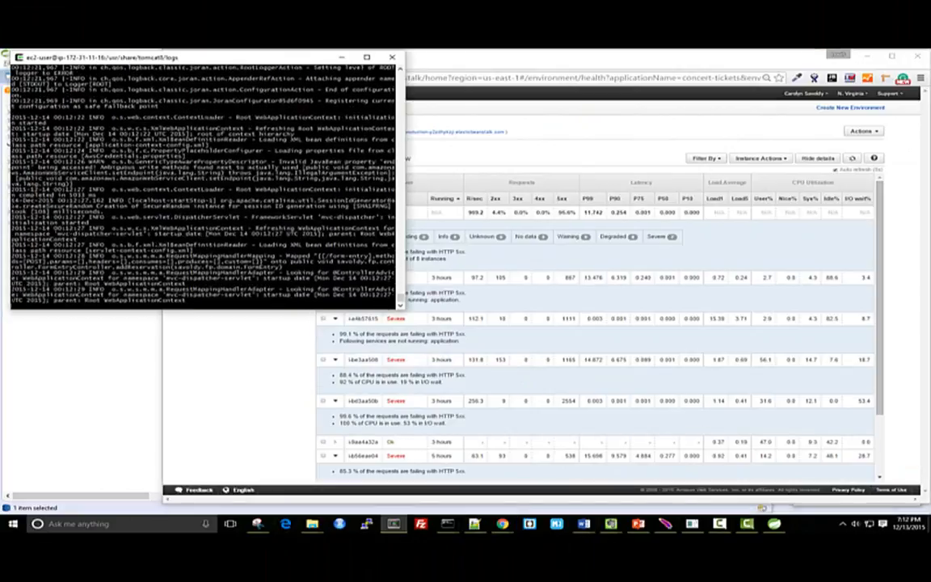
{"action": "left_click", "coordinate": [883, 392]}
{"action": "left_click_drag", "start_coordinate": [883, 392], "coordinate": [879, 461]}
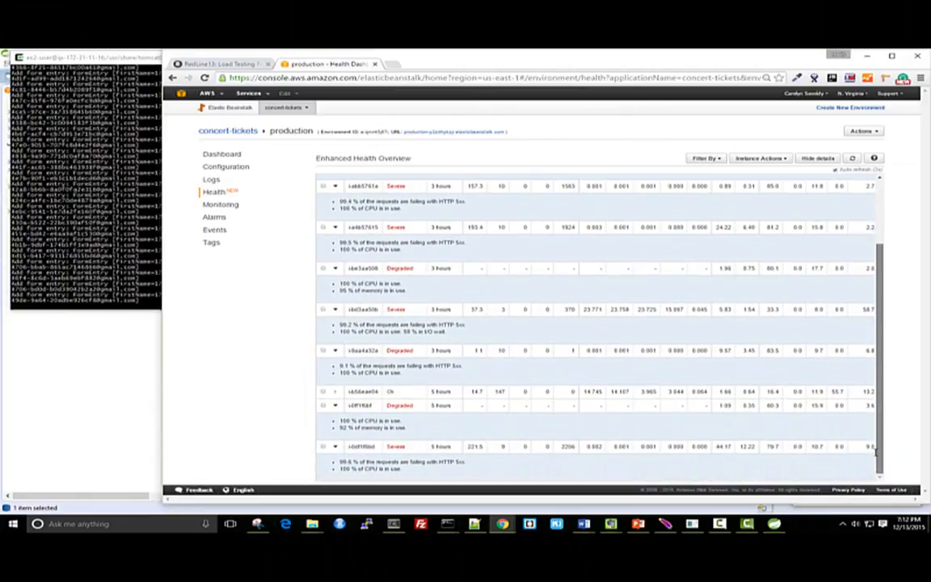
Stop following the Tomcat log on the instance and monitor its system activity with "vmstat 1"
{"action": "key", "text": "alt+Tab"}
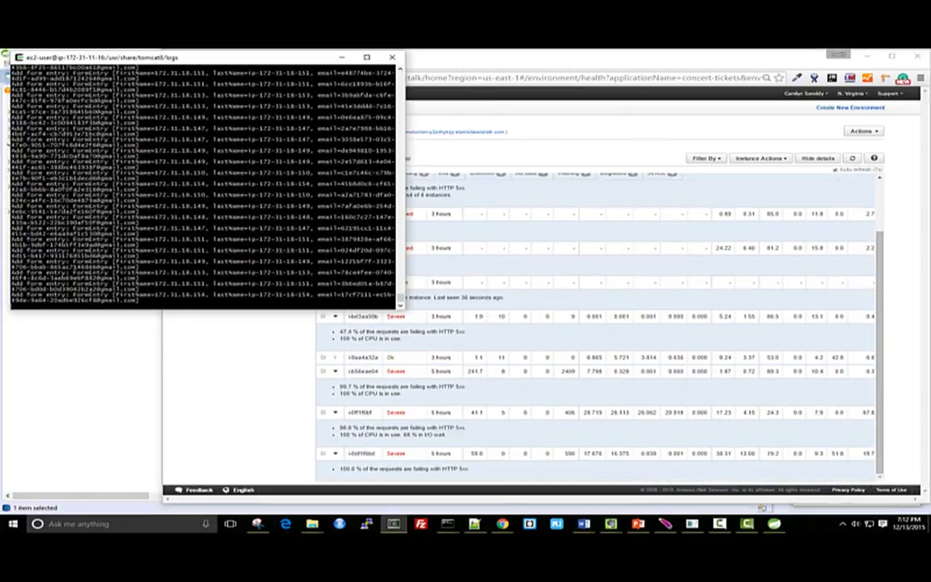
{"action": "key", "text": "ctrl+c"}
{"action": "type", "text": "vmstat"}
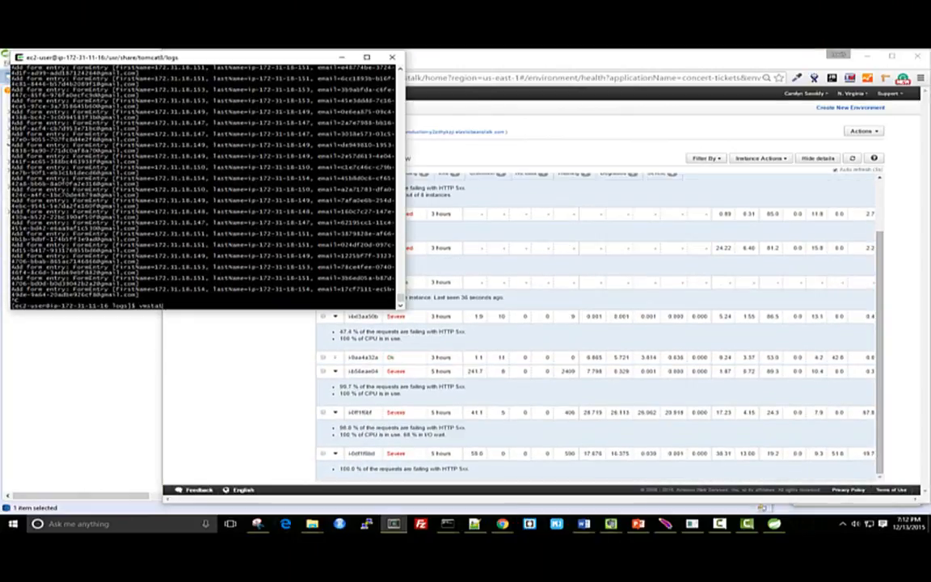
{"action": "type", "text": " 1"}
{"action": "key", "text": "Return"}
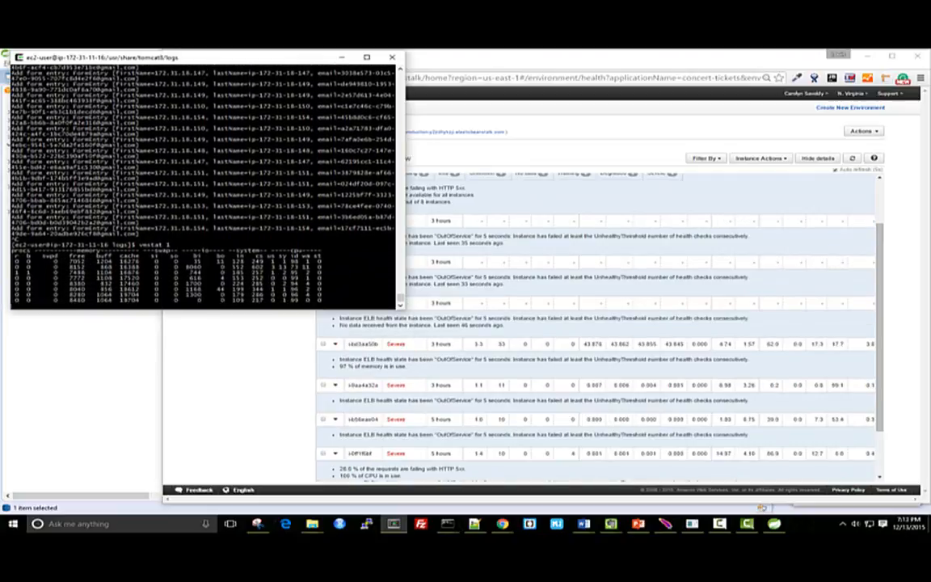
Stop vmstat and list the instance's running processes with top
{"action": "key", "text": "ctrl+c"}
{"action": "type", "text": "top"}
{"action": "key", "text": "Return"}
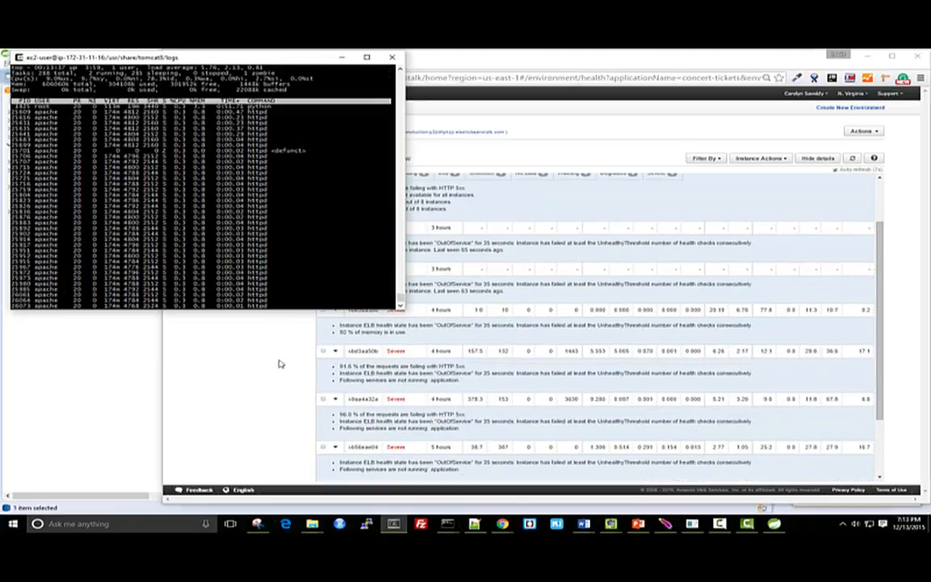
Examine the expanded causes of failing instances and the overall auto scaling status in the enhanced health overview
{"action": "left_click", "coordinate": [278, 363]}
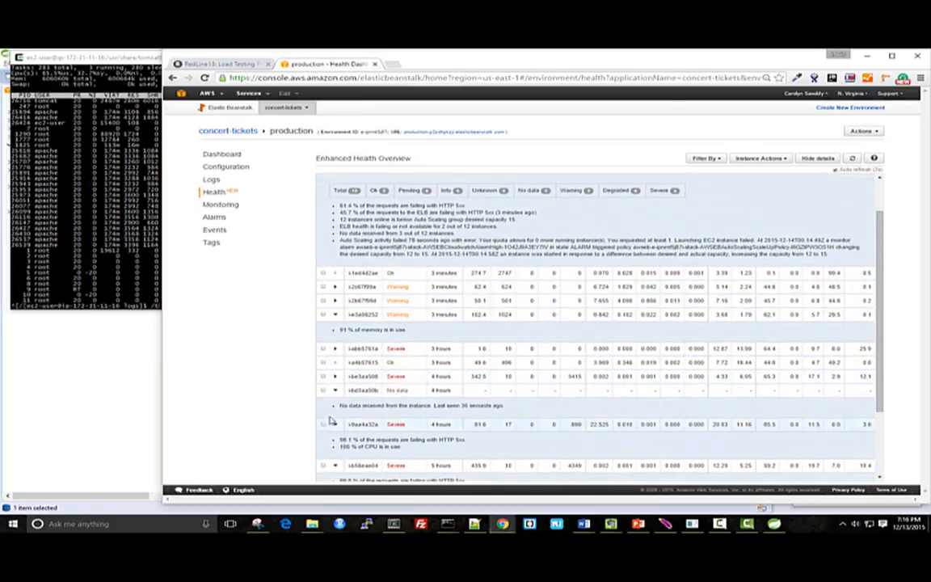
{"action": "left_click", "coordinate": [335, 379]}
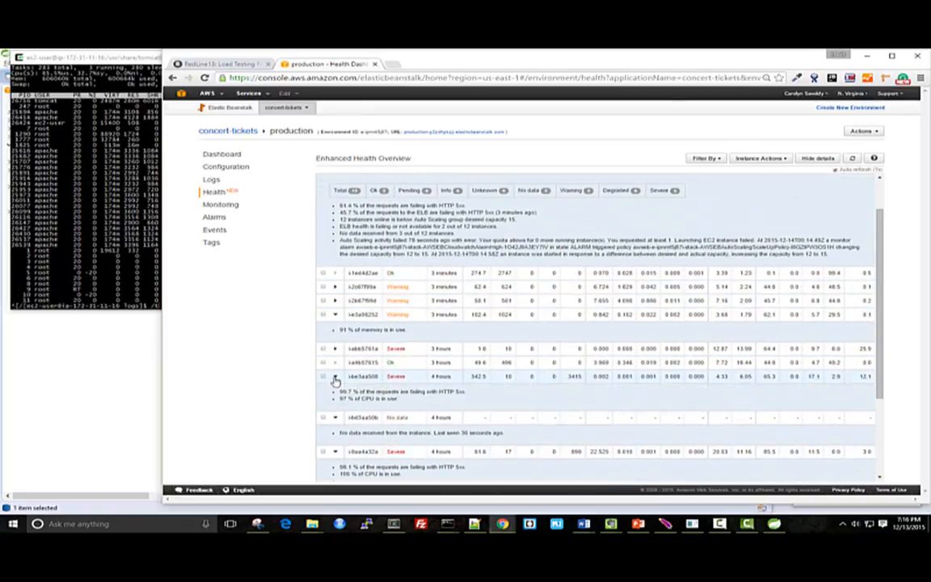
{"action": "scroll", "coordinate": [371, 368], "scroll_direction": "down", "scroll_amount": 1}
{"action": "triple_click", "coordinate": [380, 346]}
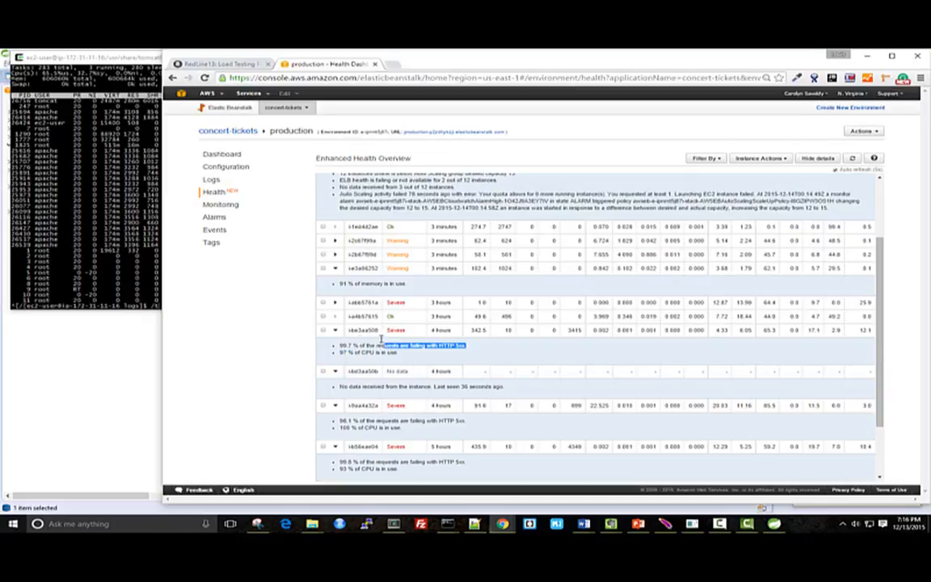
{"action": "scroll", "coordinate": [376, 367], "scroll_direction": "down", "scroll_amount": 2}
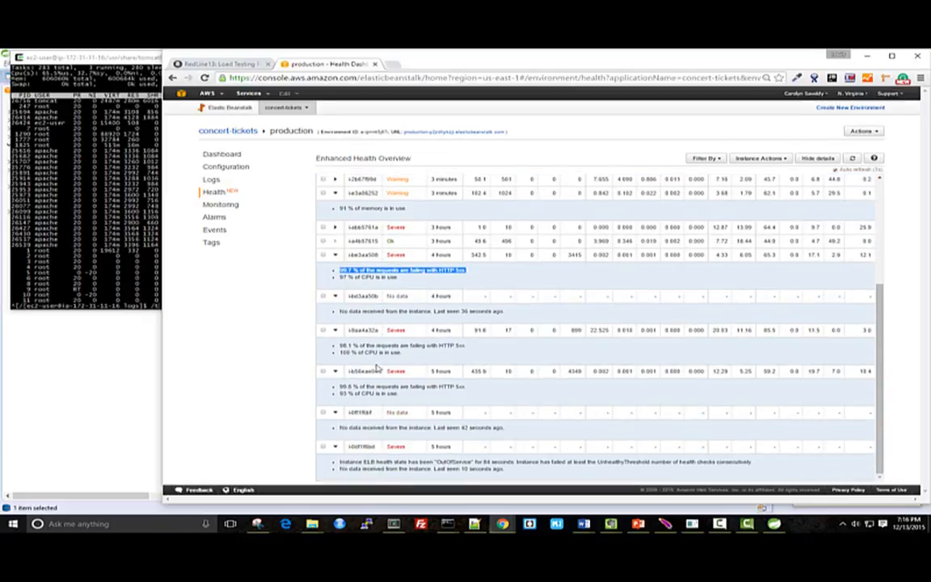
{"action": "scroll", "coordinate": [376, 368], "scroll_direction": "up", "scroll_amount": 4}
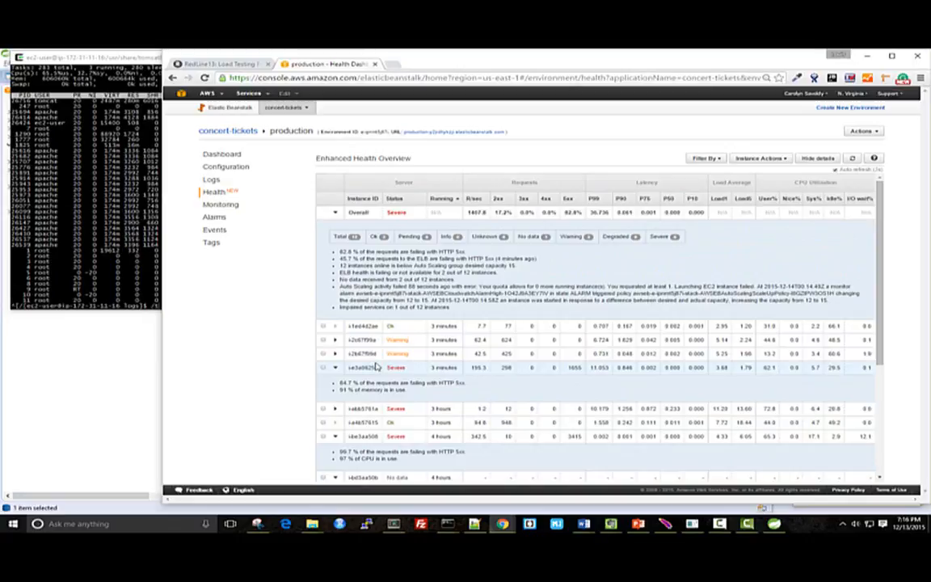
Open the RedLine13 load test page and review its list of HTTP errors and their frequencies
{"action": "left_click", "coordinate": [220, 64]}
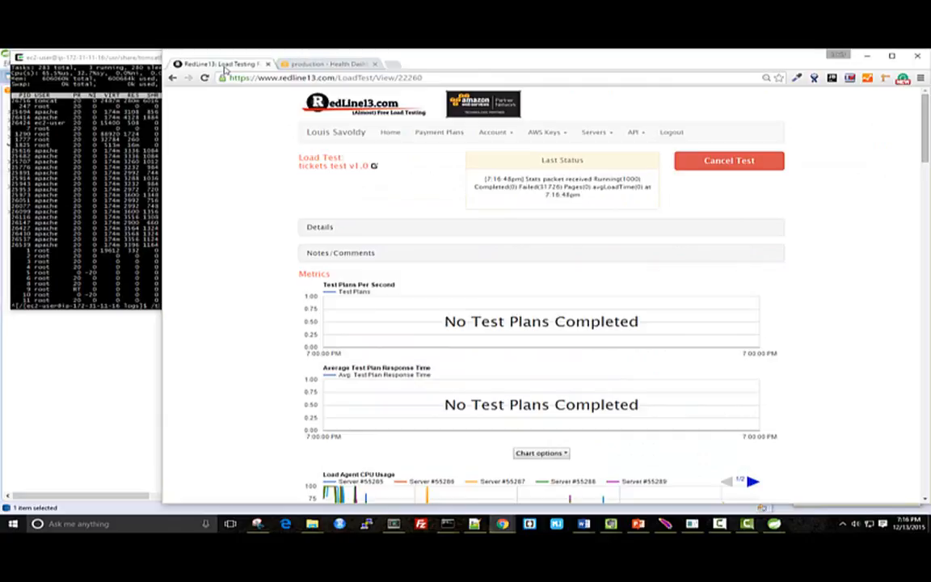
{"action": "scroll", "coordinate": [688, 241], "scroll_direction": "down", "scroll_amount": 3}
{"action": "scroll", "coordinate": [688, 241], "scroll_direction": "down", "scroll_amount": 5}
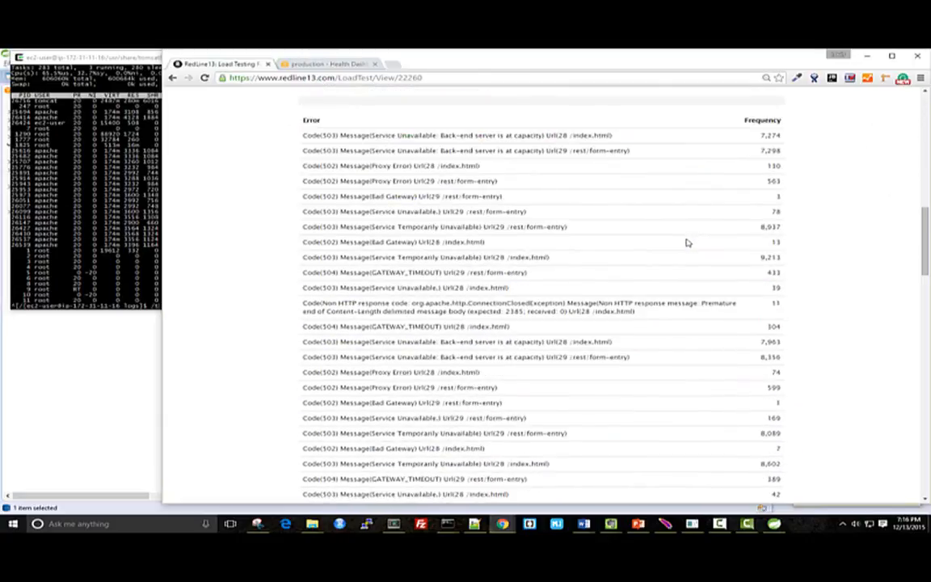
Cancel the running "tickets test v1.0" load test in RedLine13 and confirm the cancellation
{"action": "scroll", "coordinate": [687, 241], "scroll_direction": "up", "scroll_amount": 2}
{"action": "scroll", "coordinate": [686, 241], "scroll_direction": "up", "scroll_amount": 7}
{"action": "left_click", "coordinate": [715, 166]}
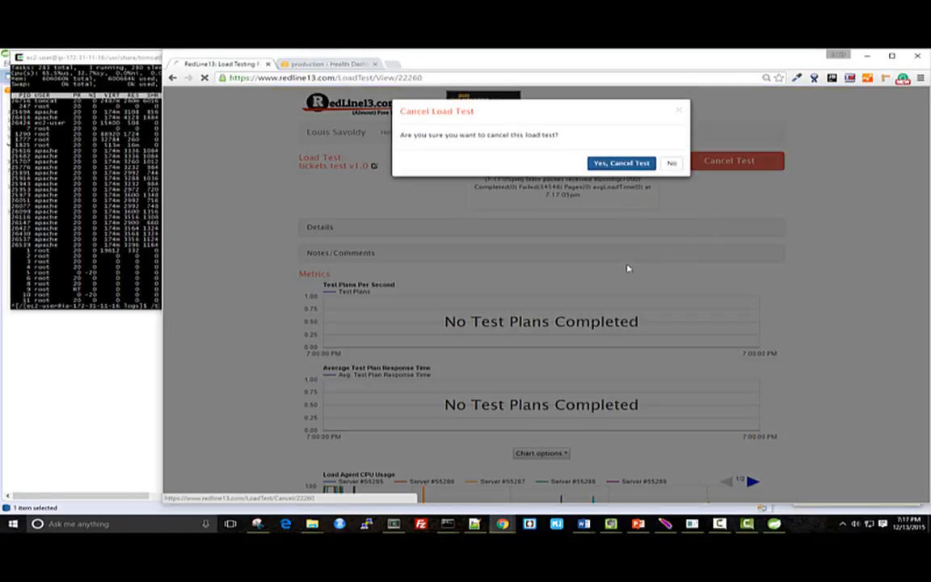
{"action": "key", "text": "Return"}
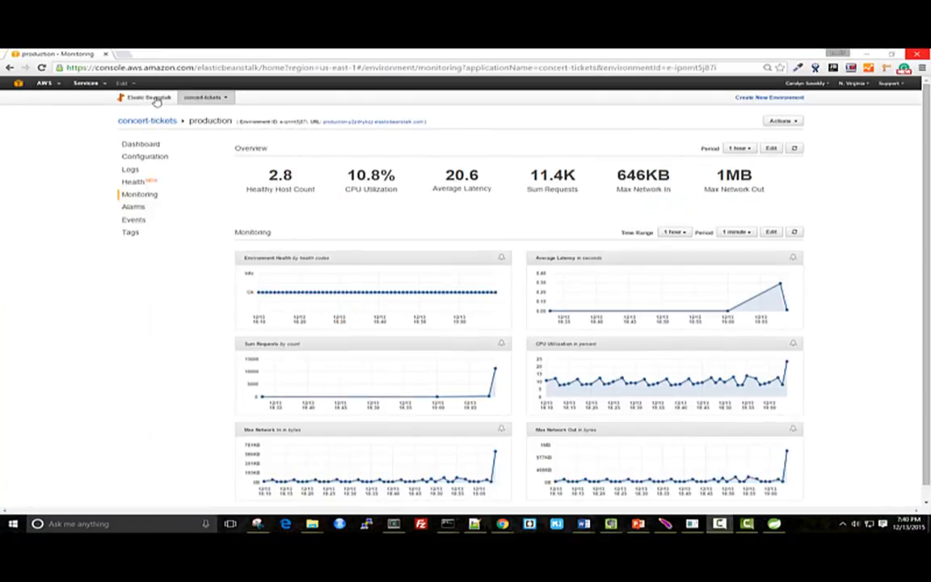
Request the full logs from all instances of the production environment in Elastic Beanstalk
{"action": "left_click", "coordinate": [154, 98]}
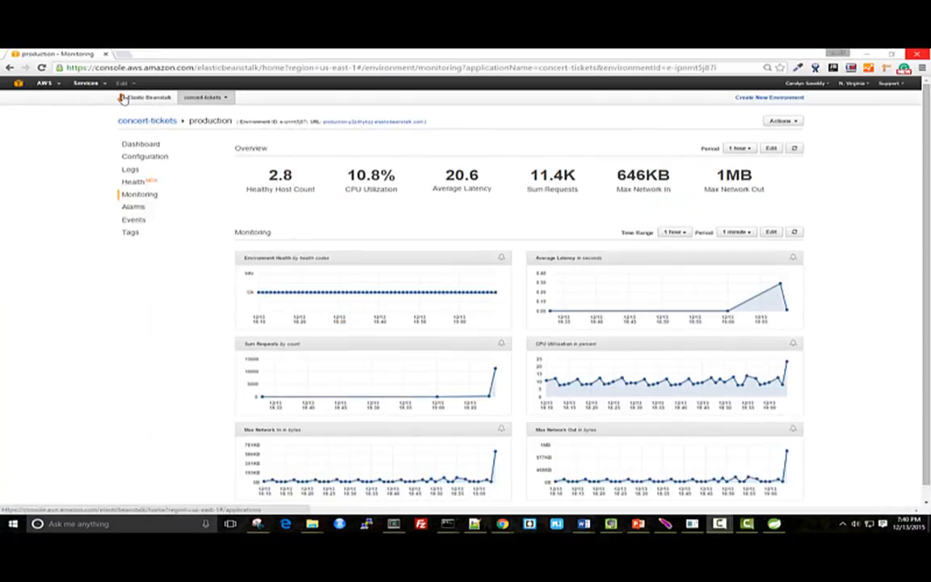
{"action": "left_click", "coordinate": [312, 154]}
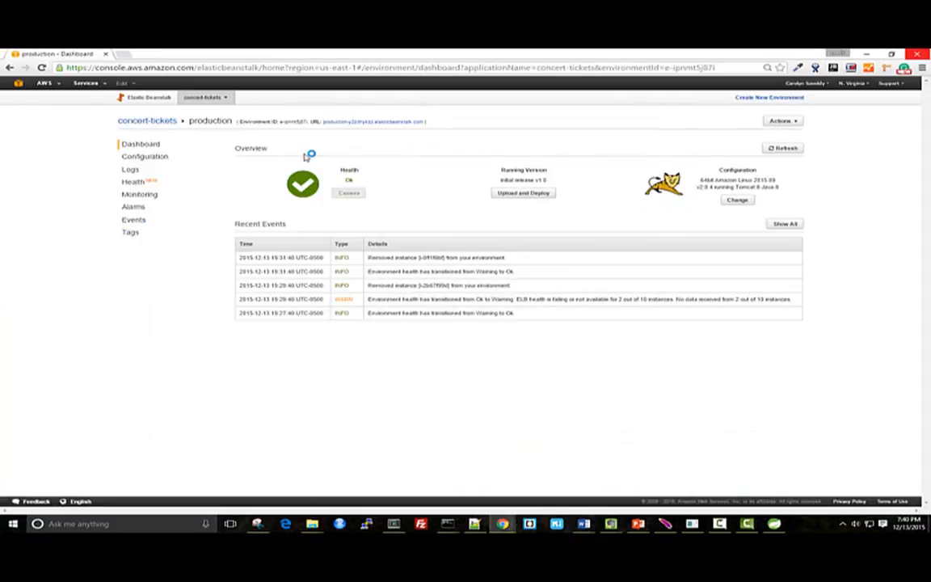
{"action": "left_click", "coordinate": [131, 169]}
{"action": "left_click", "coordinate": [727, 148]}
{"action": "left_click", "coordinate": [718, 170]}
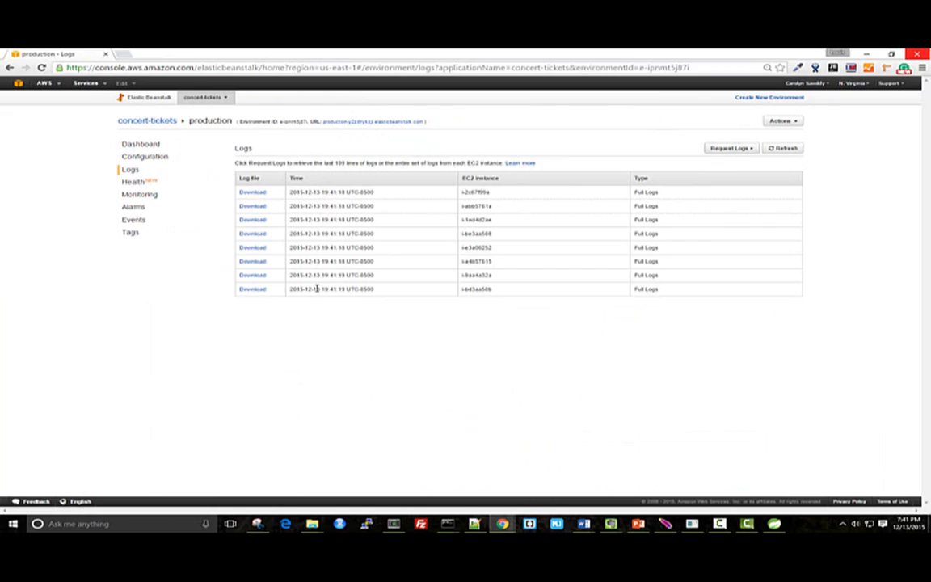
Match the terminal session's host address to its instance in the EC2 instances list, and return to the environment's logs
{"action": "key", "text": "alt+Tab"}
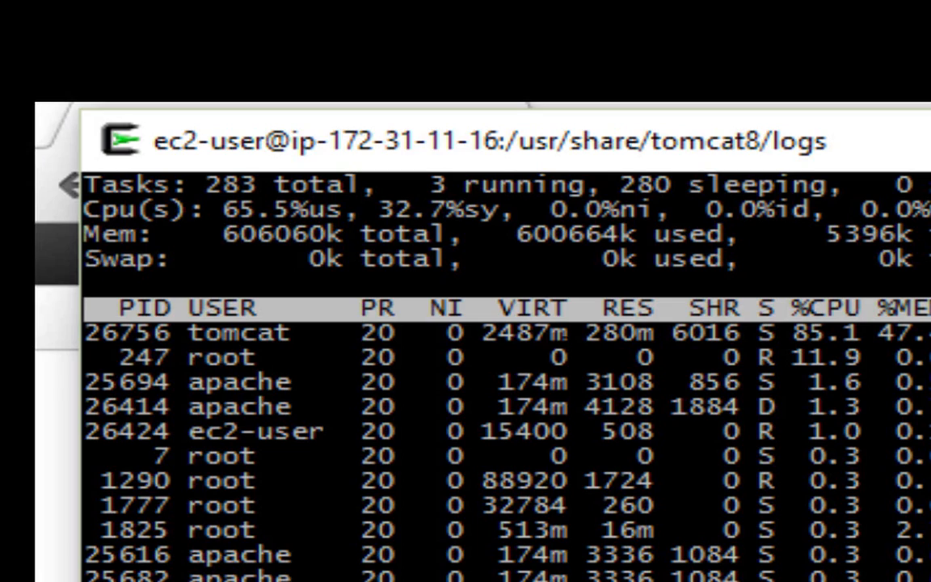
{"action": "key", "text": "alt+Tab"}
{"action": "key", "text": "Tab"}
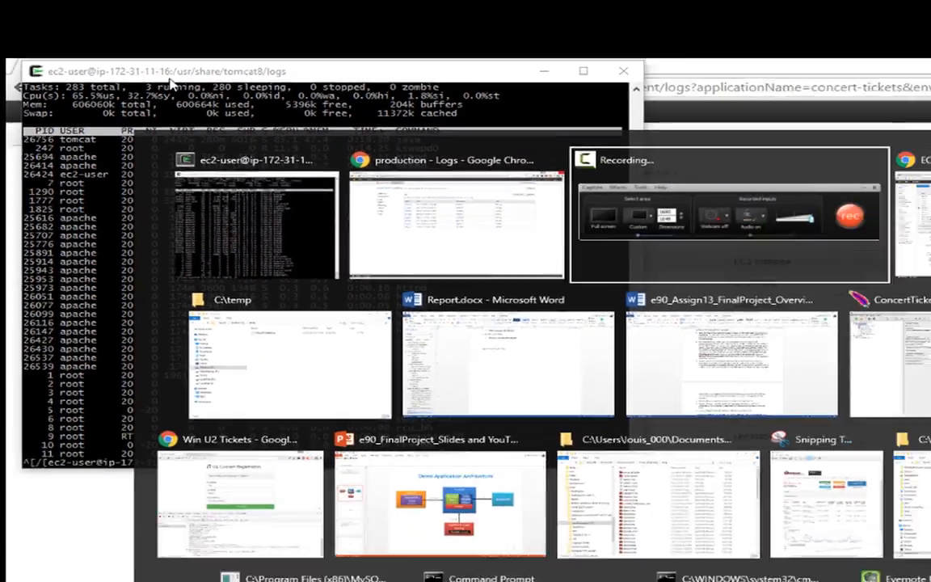
{"action": "key", "text": "Tab"}
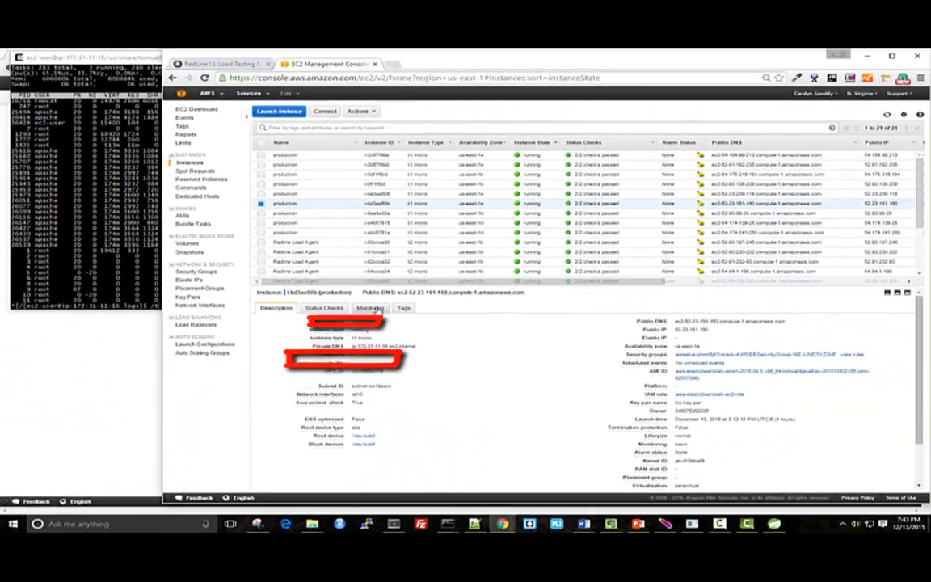
{"action": "key", "text": "alt+Tab"}
{"action": "key", "text": "Tab"}
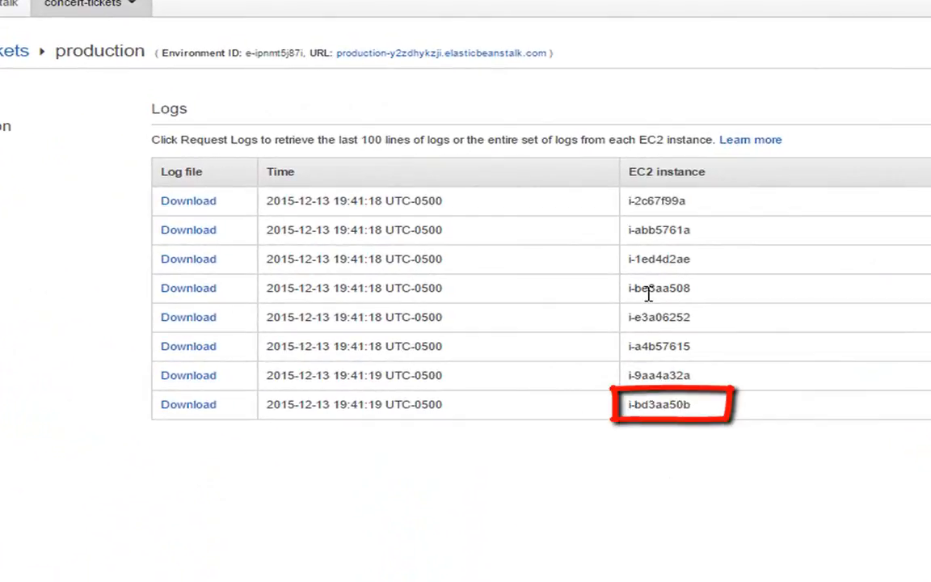
Download the full log bundle of instance i-bd3aa50b to C:\temp and show the zip file in its folder
{"action": "left_click", "coordinate": [204, 407]}
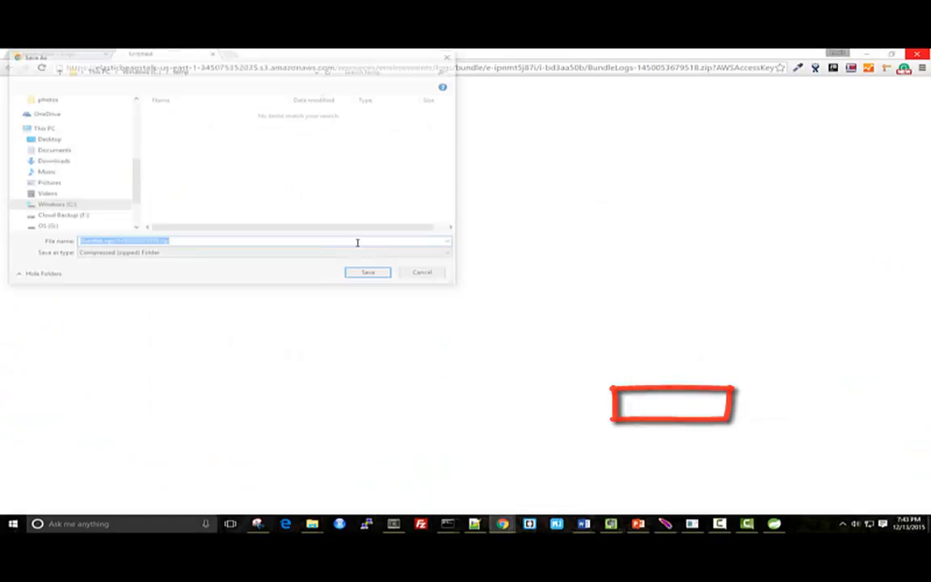
{"action": "left_click", "coordinate": [370, 275]}
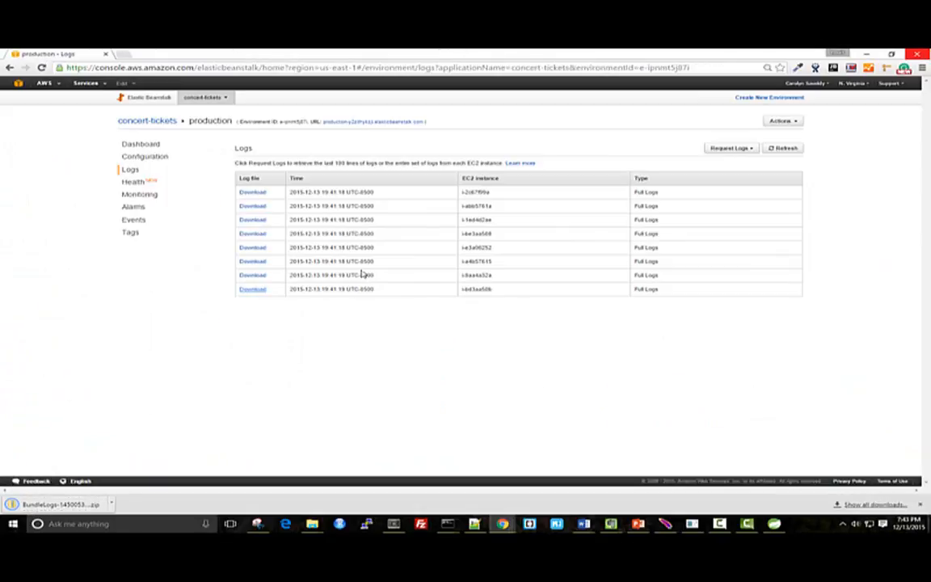
{"action": "left_click", "coordinate": [111, 504]}
{"action": "left_click", "coordinate": [146, 426]}
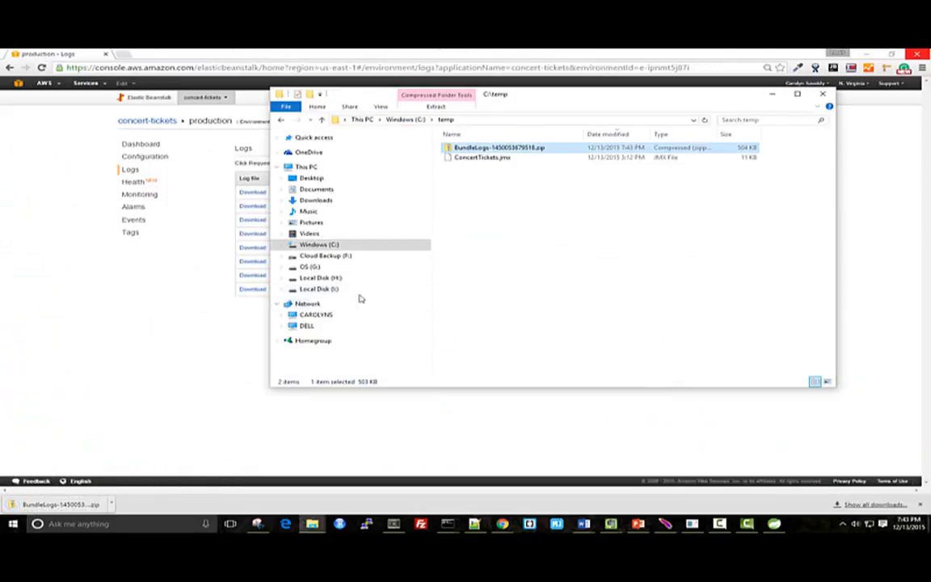
Extract the downloaded BundleLogs zip with 7-Zip into its own folder in C:\temp
{"action": "right_click", "coordinate": [453, 148]}
{"action": "mouse_move", "coordinate": [501, 210]}
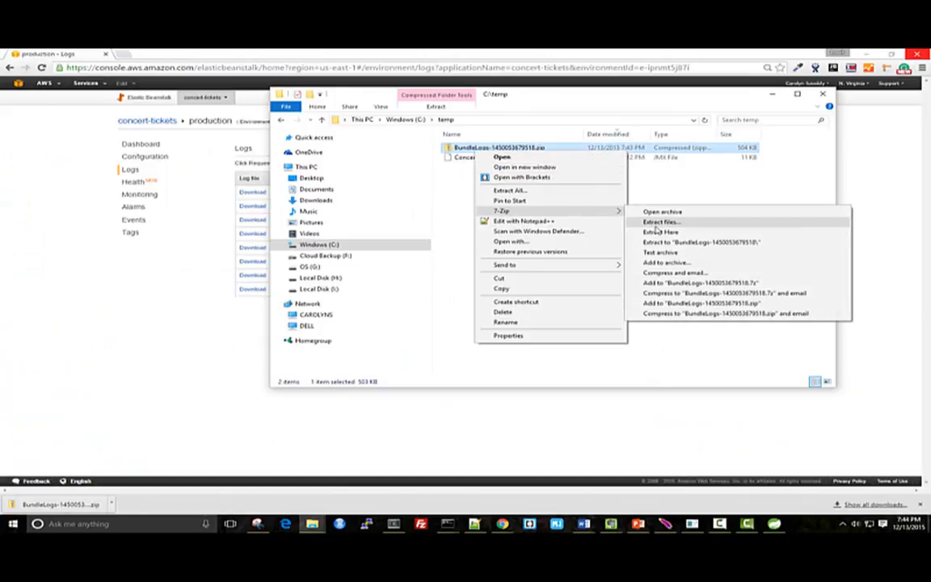
{"action": "left_click", "coordinate": [657, 223]}
{"action": "left_click", "coordinate": [465, 329]}
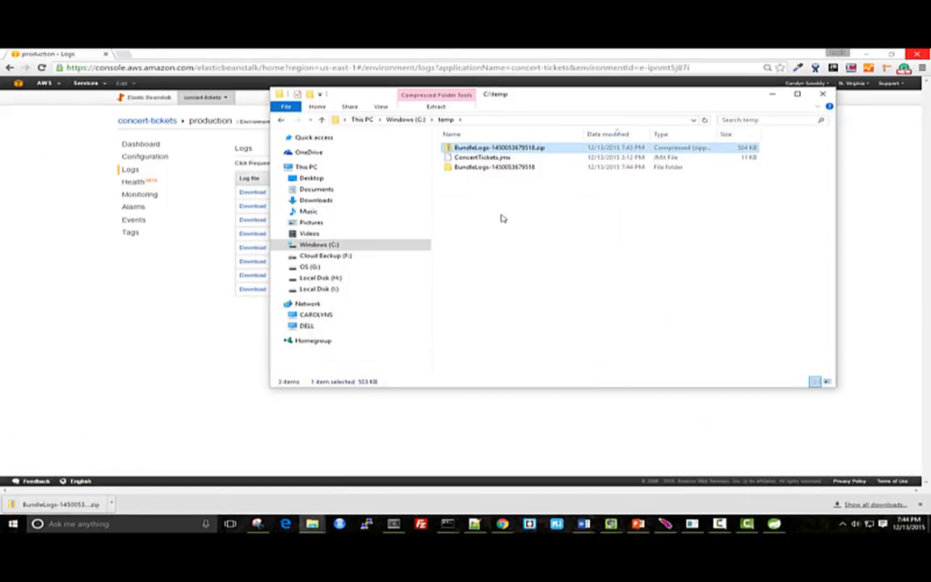
Open catalina.out from the extracted bundle's var\log\tomcat8 folder in Notepad++
{"action": "left_click", "coordinate": [483, 167]}
{"action": "double_click", "coordinate": [483, 167]}
{"action": "double_click", "coordinate": [458, 149]}
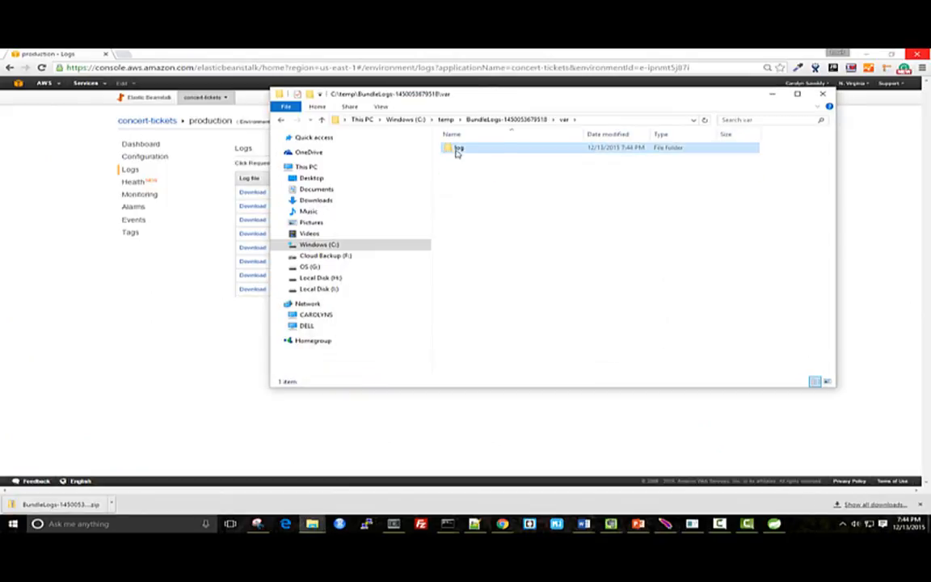
{"action": "double_click", "coordinate": [458, 149]}
{"action": "double_click", "coordinate": [465, 167]}
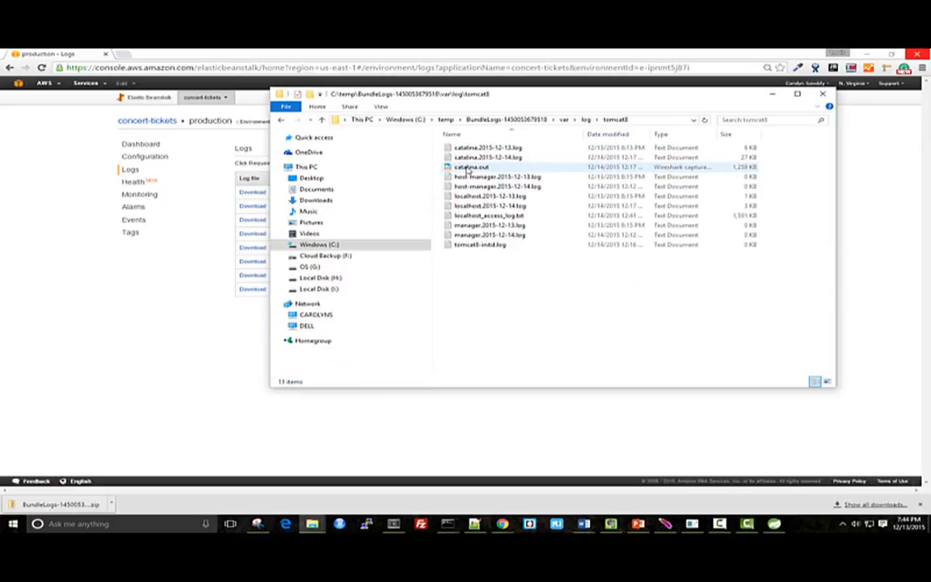
{"action": "right_click", "coordinate": [476, 168]}
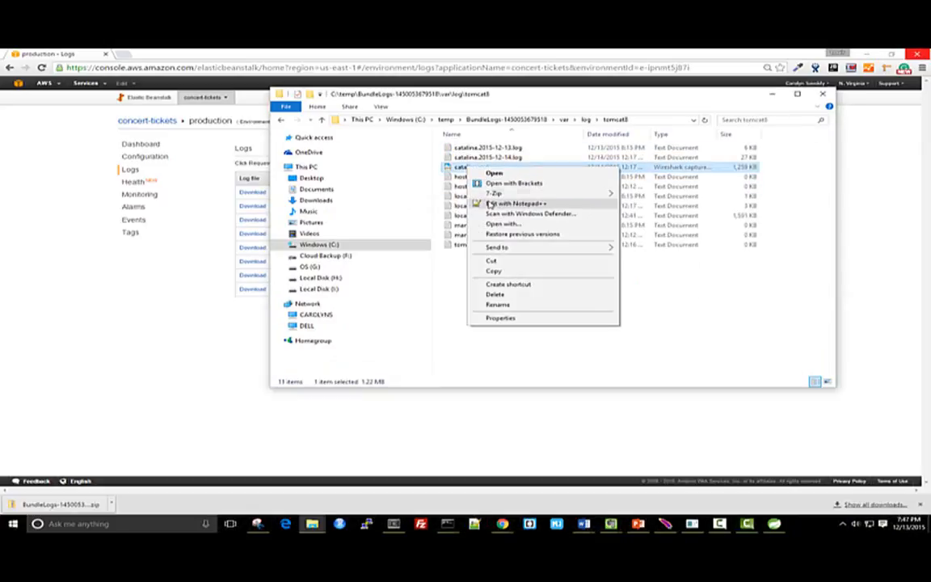
{"action": "left_click", "coordinate": [489, 203]}
Examine the Tomcat restart entries and the form entries preceding them near the end of catalina.out
{"action": "left_click", "coordinate": [820, 245]}
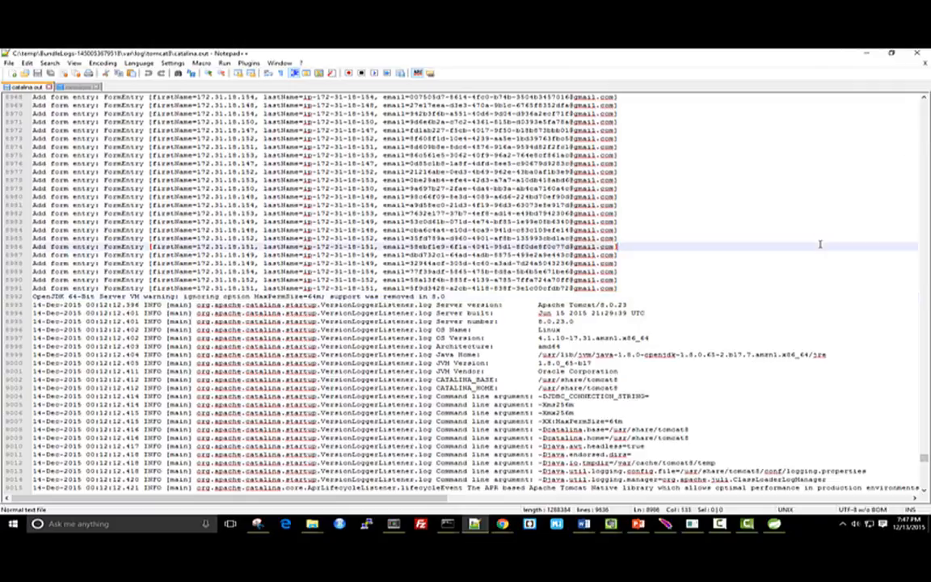
{"action": "key", "text": "ctrl+End"}
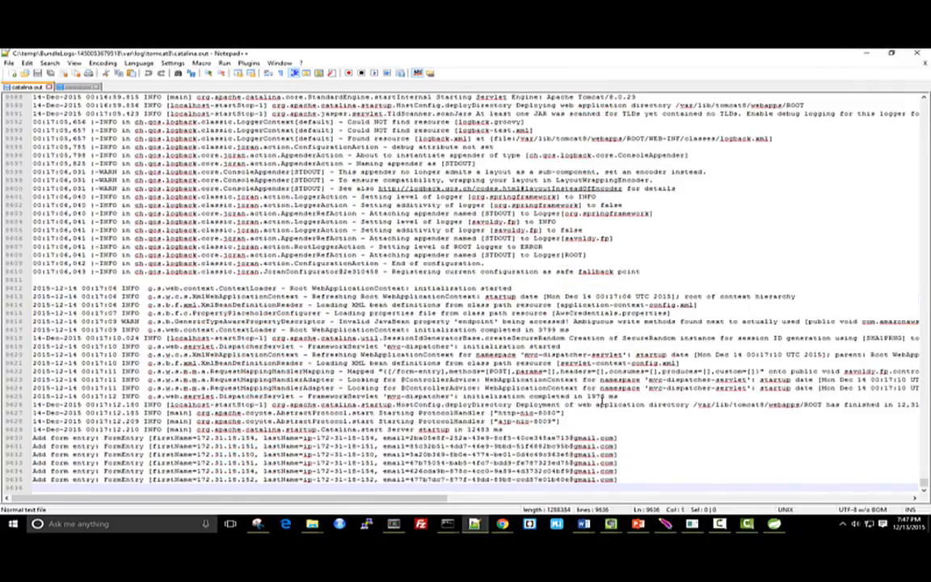
{"action": "scroll", "coordinate": [410, 396], "scroll_direction": "up", "scroll_amount": 17}
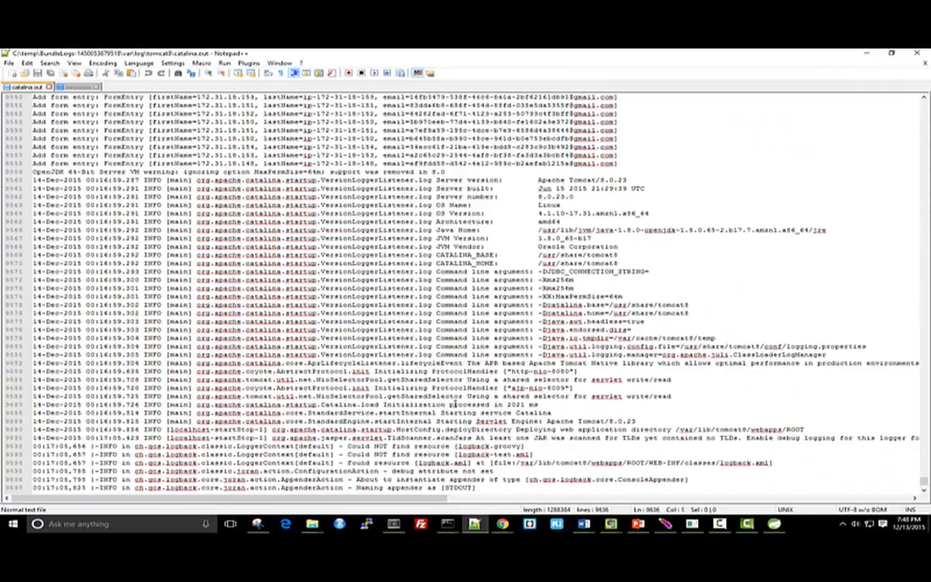
{"action": "scroll", "coordinate": [455, 404], "scroll_direction": "up", "scroll_amount": 2}
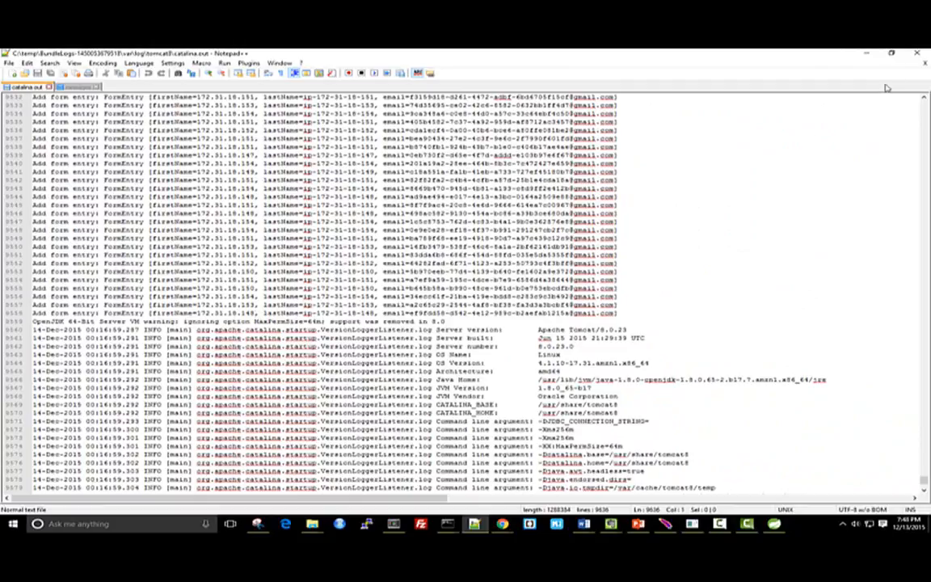
Open the messages file from the bundle's var\log folder in Notepad++ and highlight its kernel "Out of memory" line
{"action": "key", "text": "alt+Tab"}
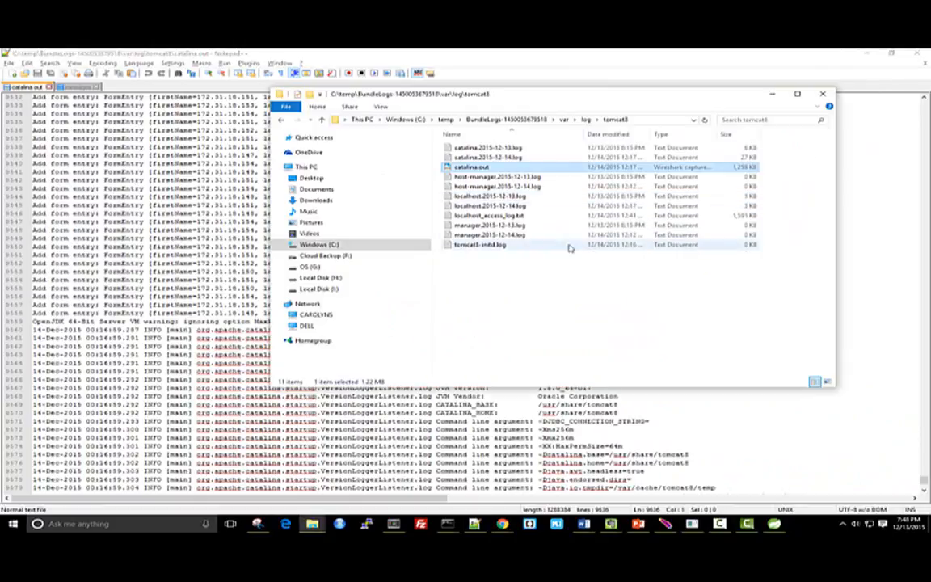
{"action": "left_click", "coordinate": [588, 120]}
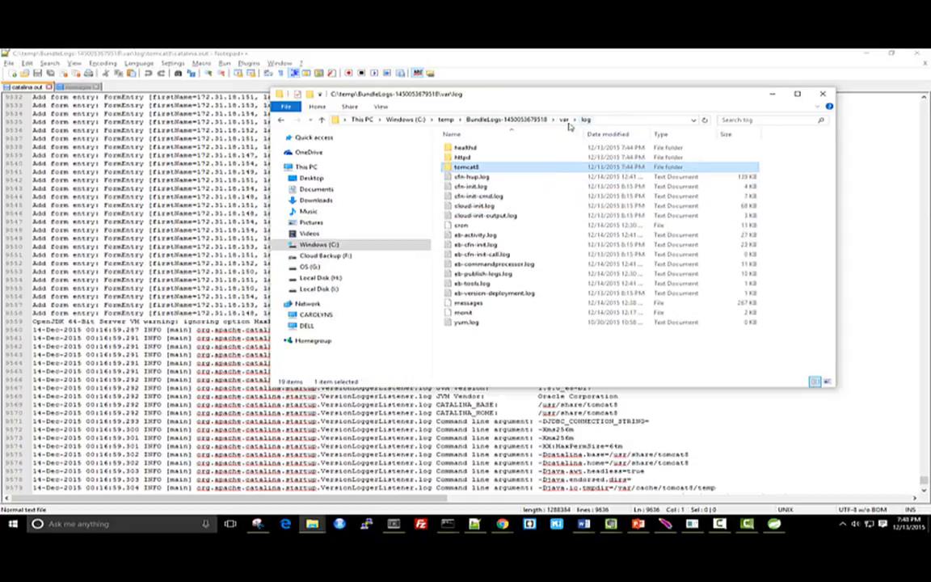
{"action": "left_click", "coordinate": [564, 120]}
{"action": "double_click", "coordinate": [492, 148]}
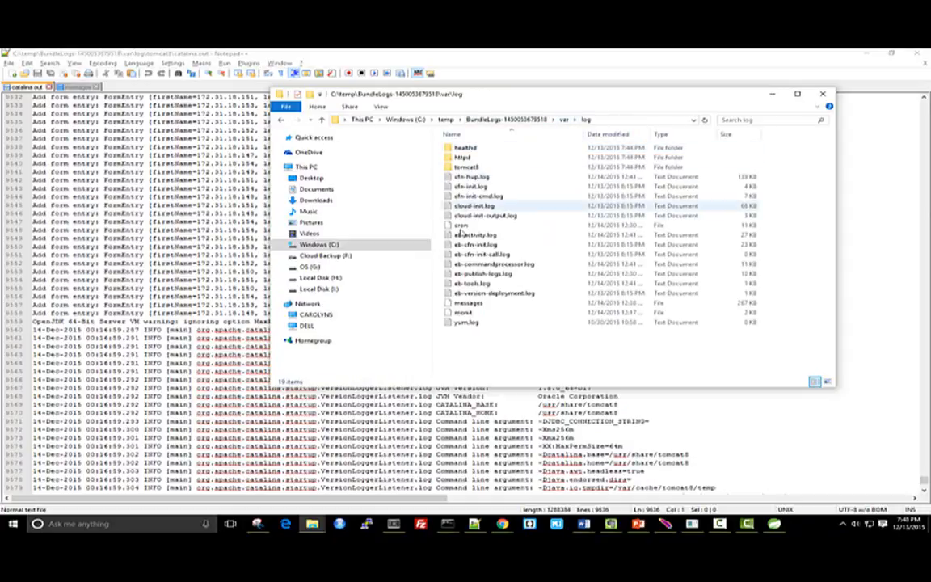
{"action": "right_click", "coordinate": [467, 304]}
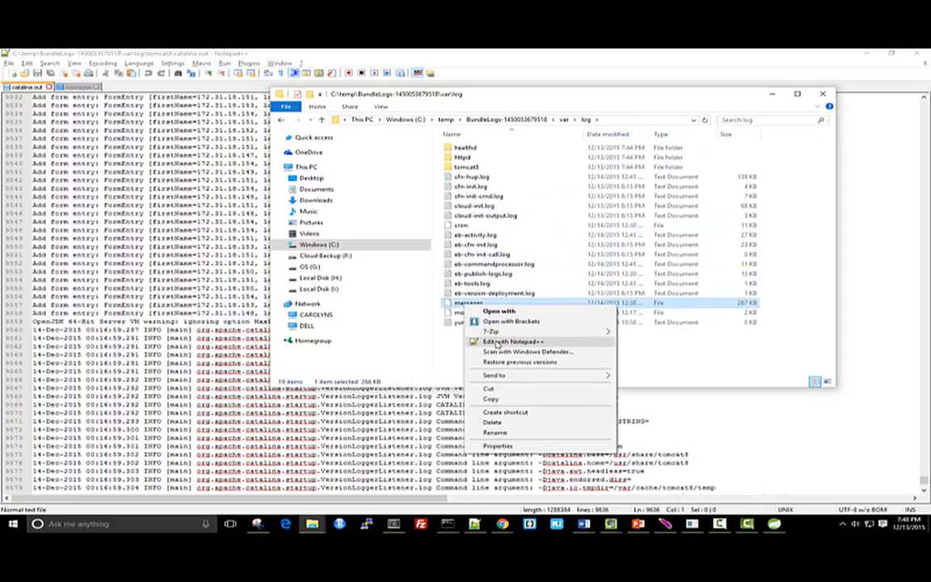
{"action": "left_click", "coordinate": [497, 341]}
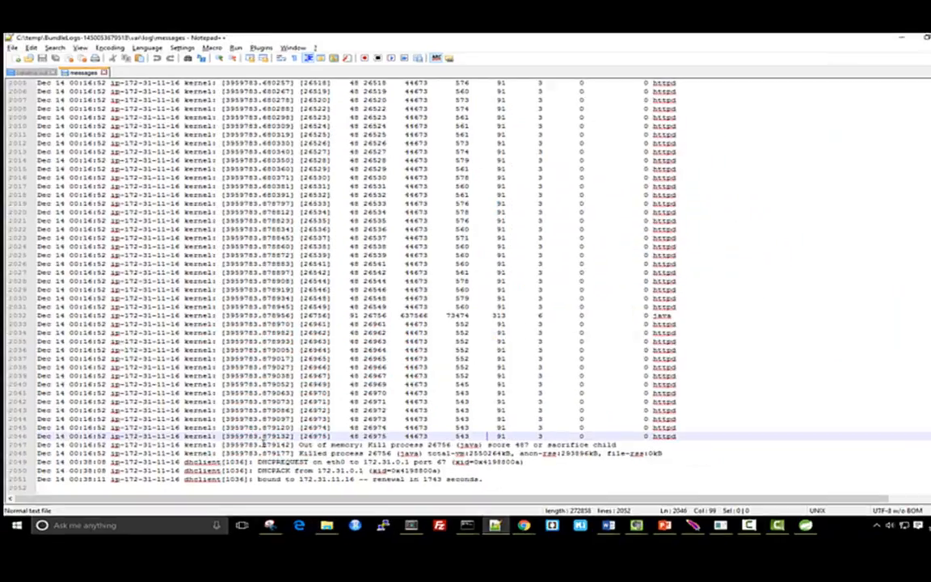
{"action": "left_click_drag", "start_coordinate": [272, 446], "coordinate": [600, 448]}
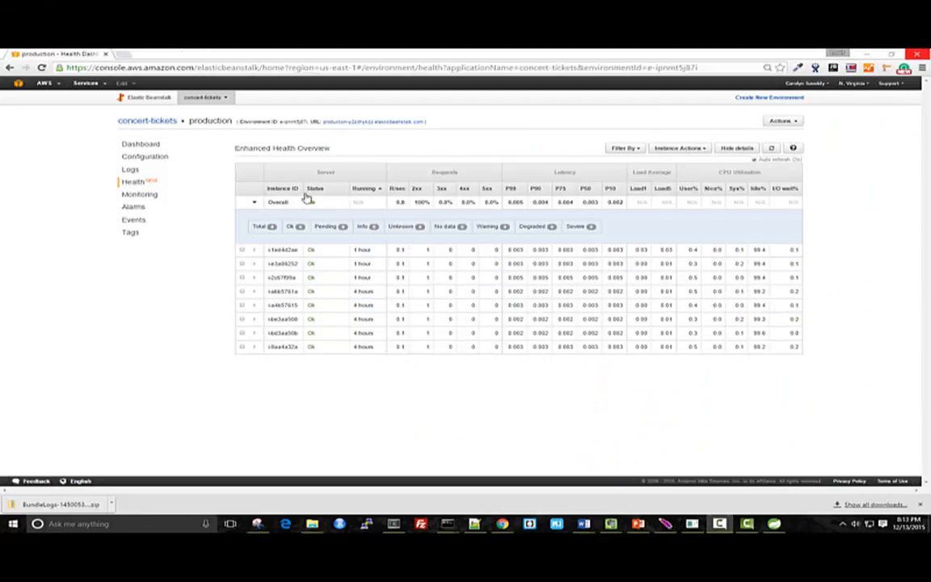
Delete the concert-tickets application with its production environment and open the environment's events to follow the termination
{"action": "left_click", "coordinate": [168, 123]}
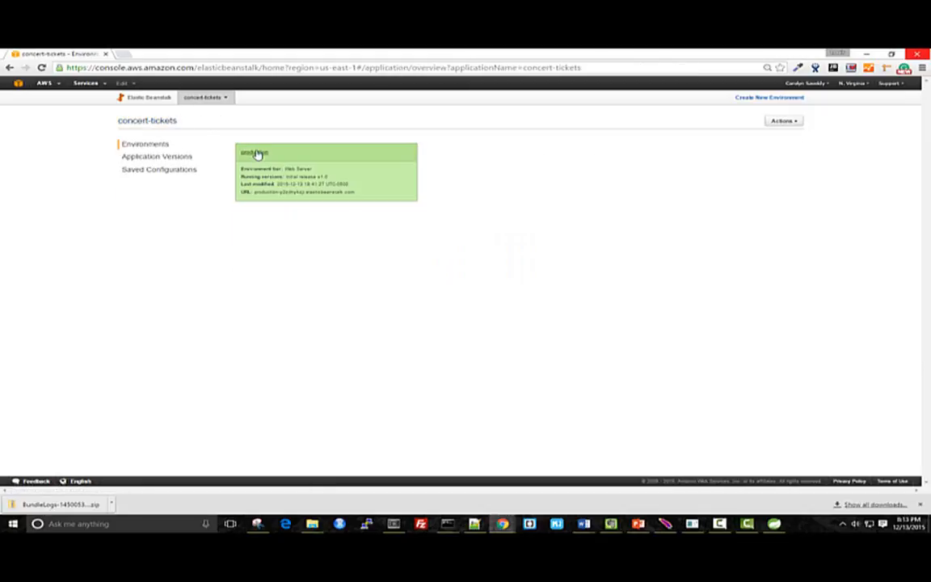
{"action": "left_click", "coordinate": [784, 121]}
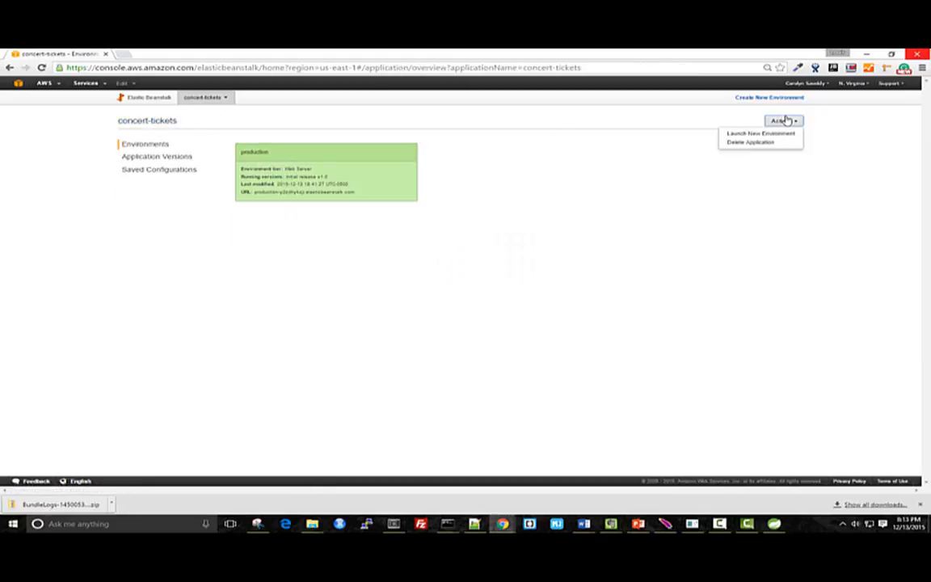
{"action": "left_click", "coordinate": [772, 142]}
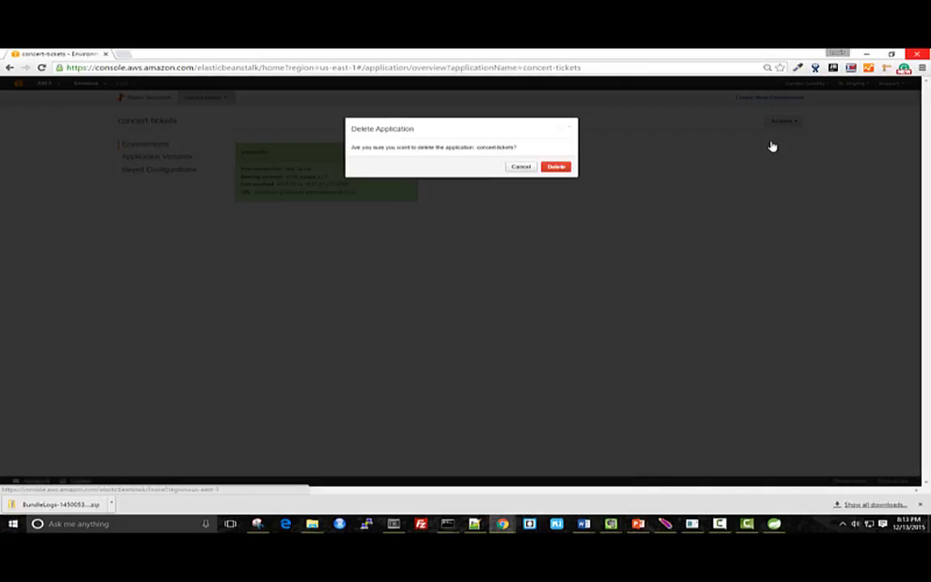
{"action": "left_click", "coordinate": [555, 168]}
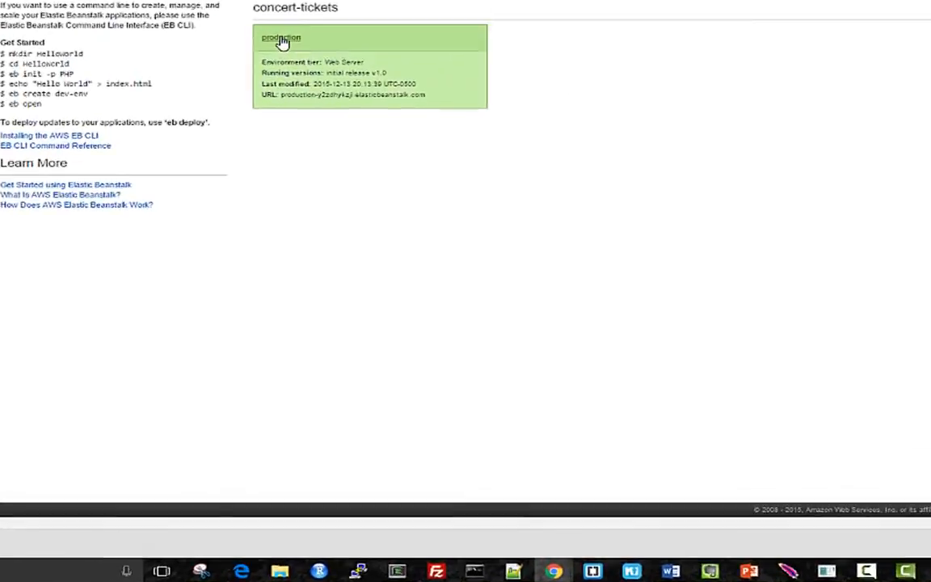
{"action": "left_click", "coordinate": [281, 38]}
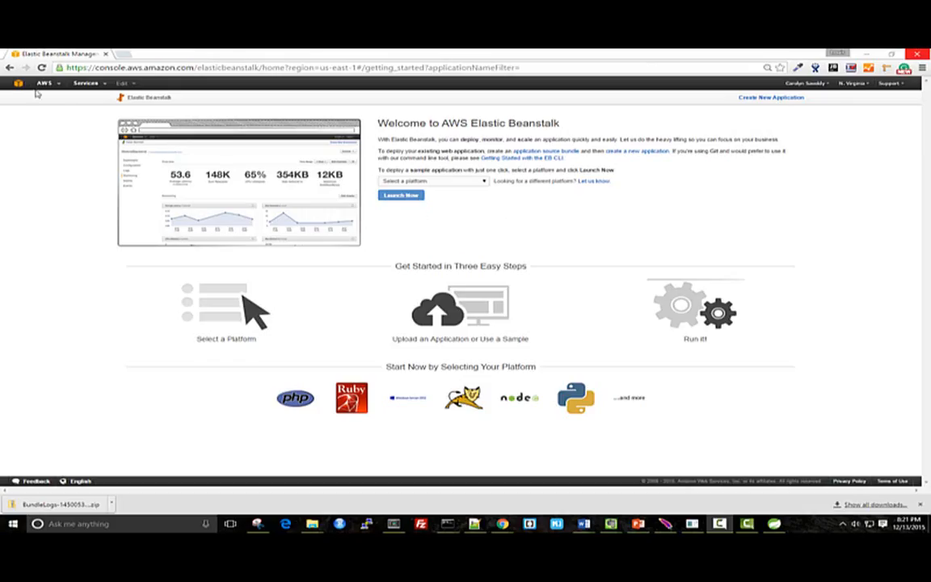
Check the EC2 console's instances, load balancers and Auto Scaling groups for resources left from the deleted environment
{"action": "left_click", "coordinate": [32, 83]}
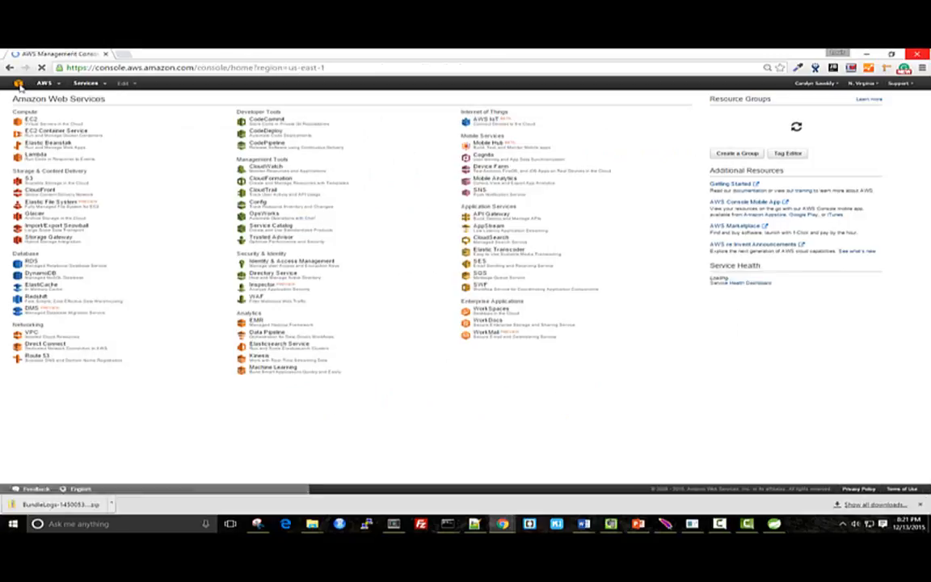
{"action": "left_click", "coordinate": [29, 121]}
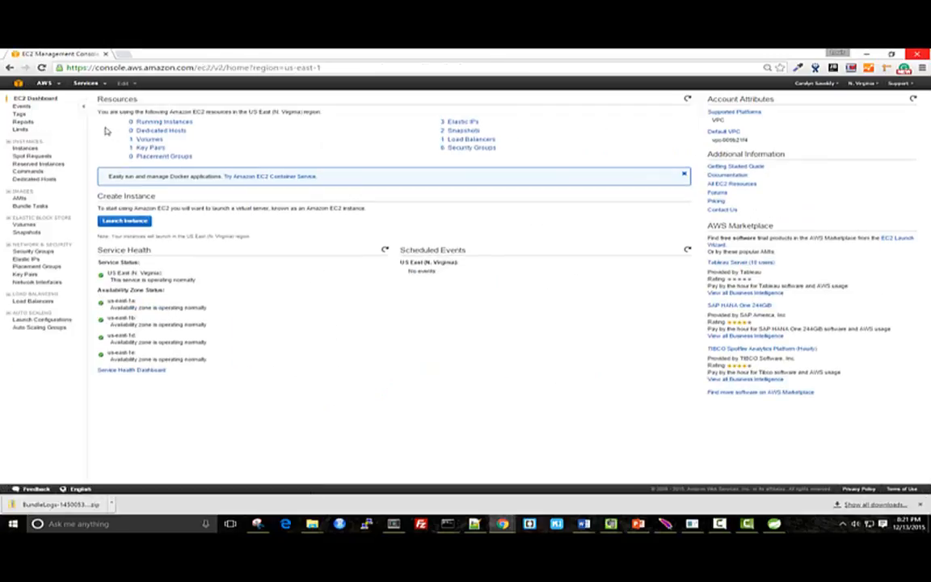
{"action": "left_click", "coordinate": [162, 122]}
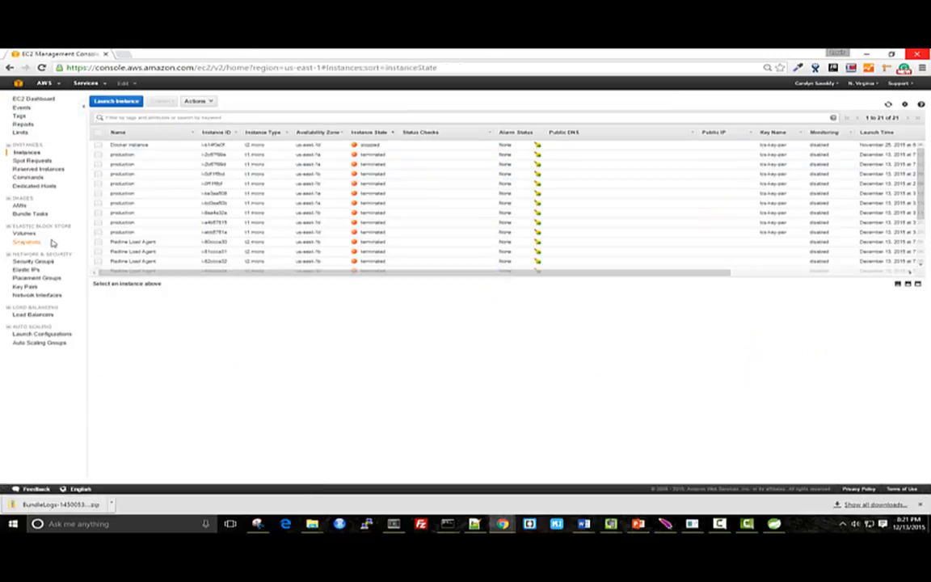
{"action": "left_click", "coordinate": [37, 314]}
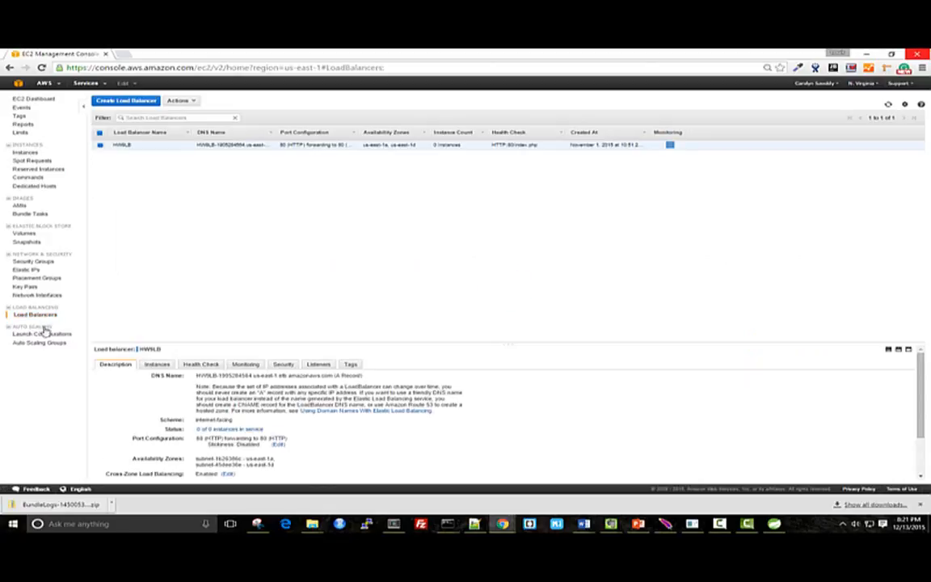
{"action": "left_click", "coordinate": [42, 343]}
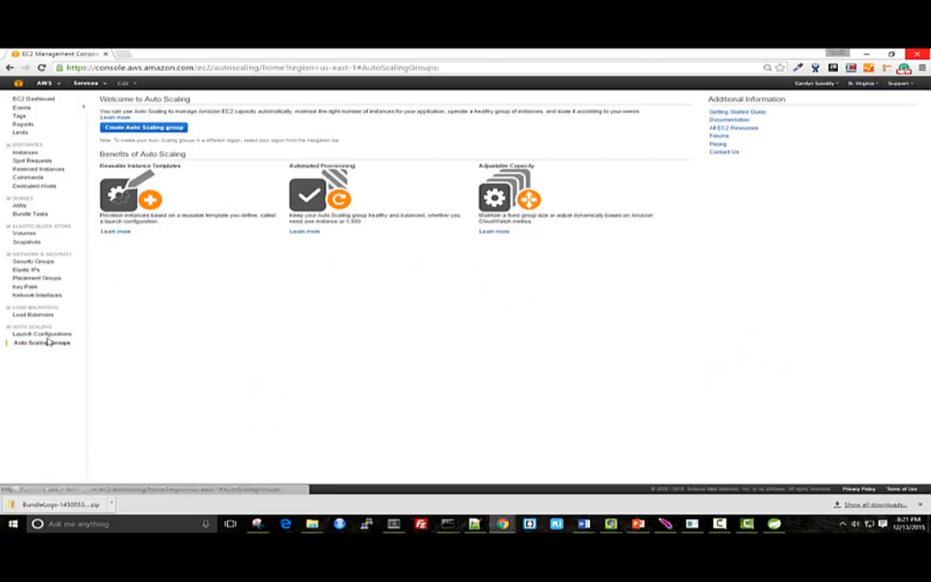